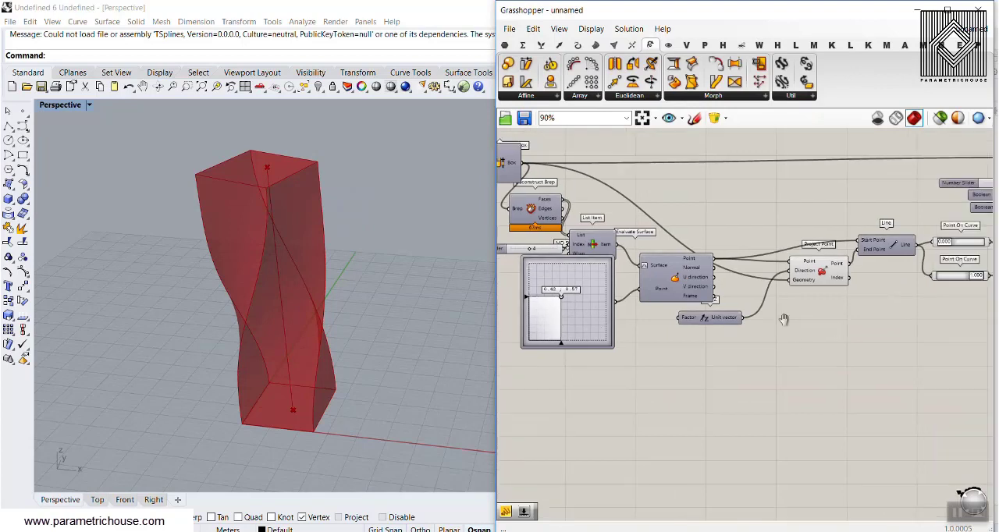
Step: Review the Twist component's inputs and look it up in the component search with "twi"
{"action": "scroll", "coordinate": [729, 276], "scroll_direction": "down", "scroll_amount": 2}
{"action": "scroll", "coordinate": [754, 222], "scroll_direction": "up", "scroll_amount": 5}
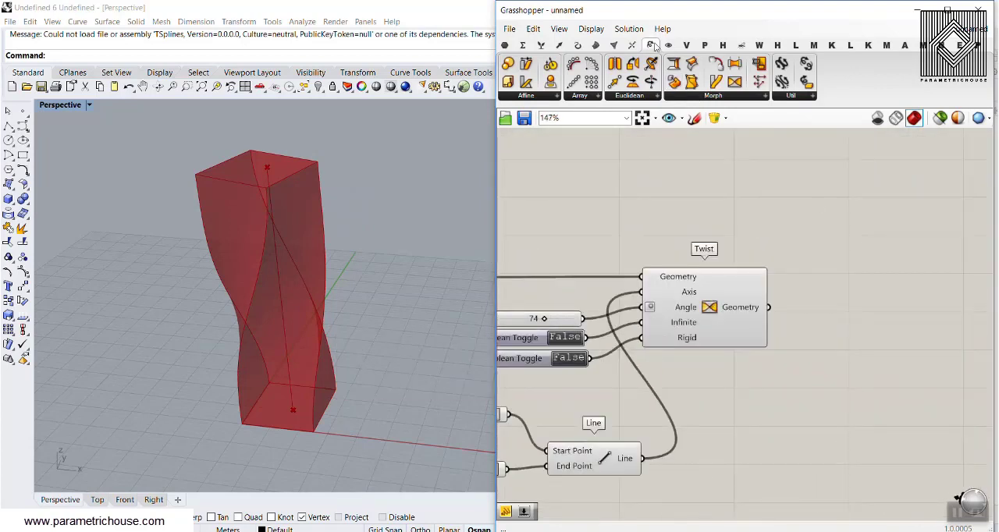
{"action": "mouse_move", "coordinate": [654, 46]}
{"action": "double_click", "coordinate": [768, 290]}
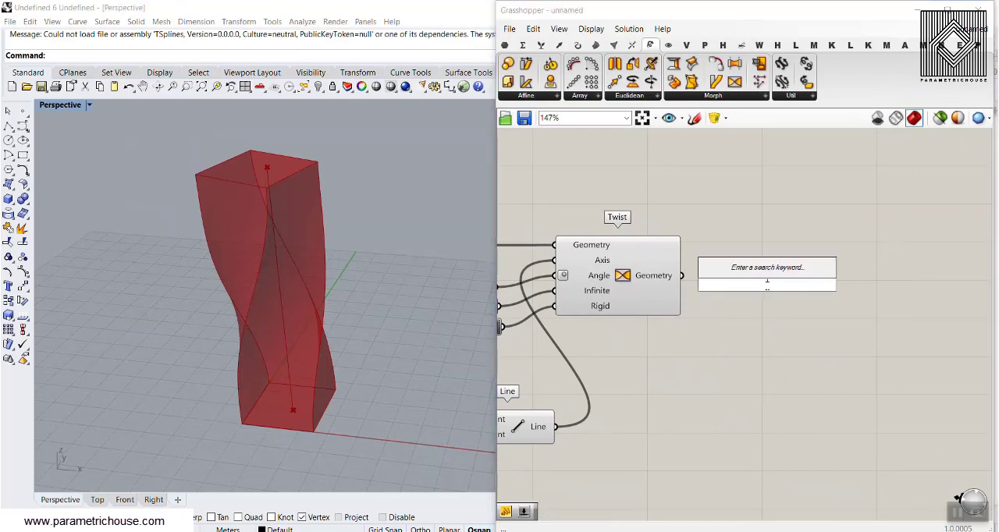
{"action": "type", "text": "twi"}
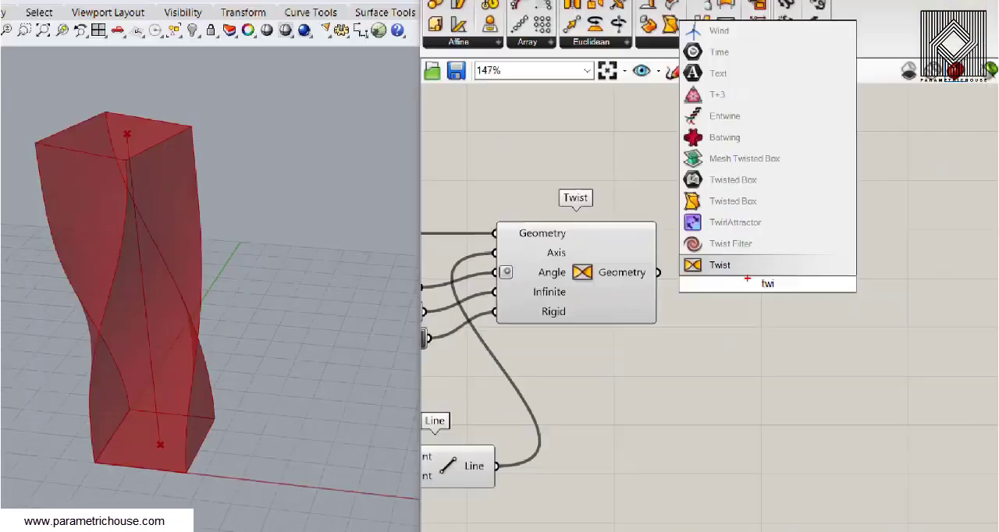
{"action": "left_click", "coordinate": [731, 334]}
{"action": "right_click_drag", "start_coordinate": [597, 357], "coordinate": [854, 353]}
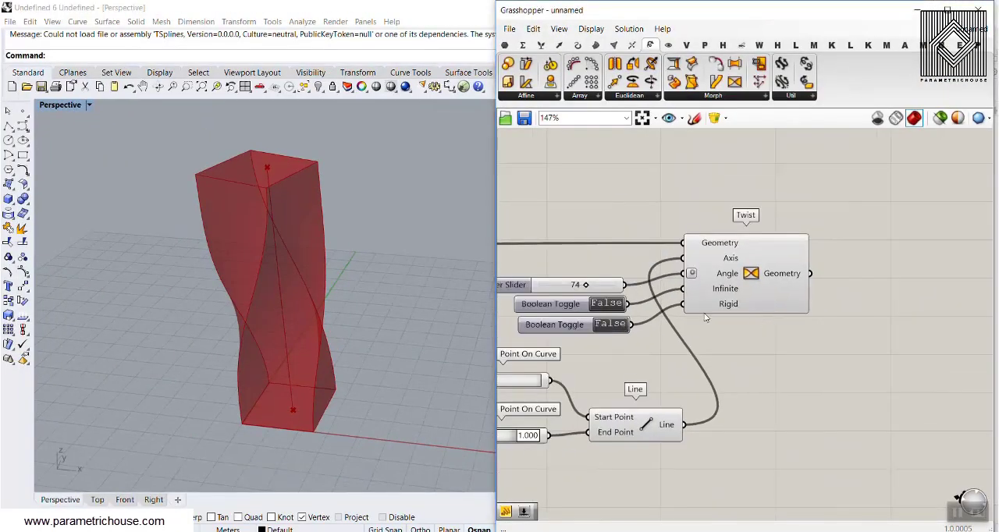
{"action": "left_click", "coordinate": [741, 279]}
{"action": "left_click", "coordinate": [781, 371]}
{"action": "right_click_drag", "start_coordinate": [781, 372], "coordinate": [737, 364]}
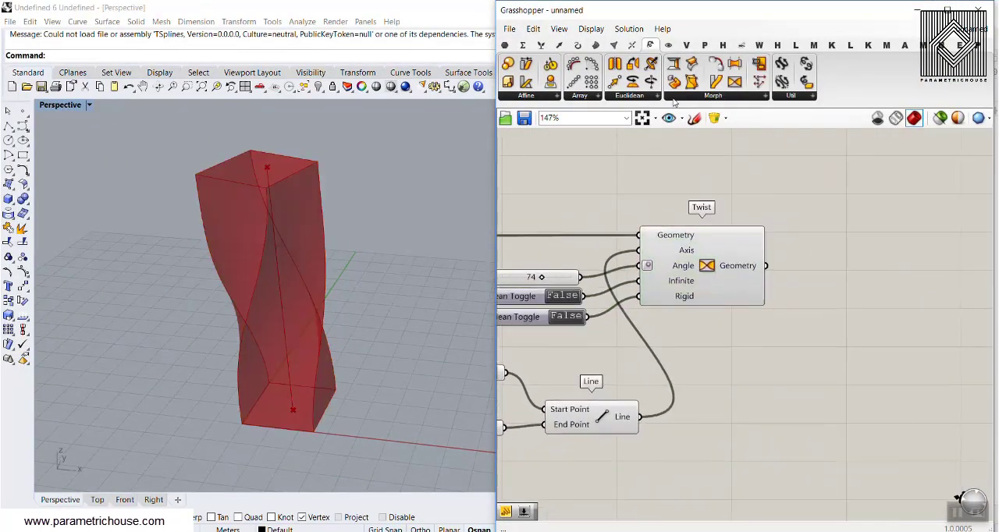
Step: Add a Custom Preview component and connect the Twist component's Geometry output to its Geometry input
{"action": "left_click", "coordinate": [668, 45]}
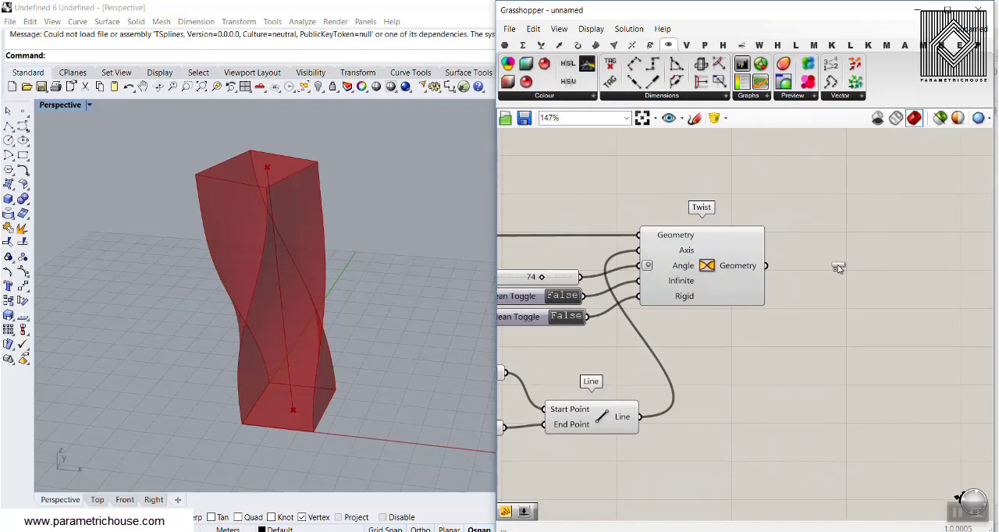
{"action": "left_click", "coordinate": [852, 288]}
{"action": "left_click_drag", "start_coordinate": [766, 266], "coordinate": [817, 282]}
{"action": "mouse_move", "coordinate": [363, 332]}
{"action": "right_mouse_down"}
{"action": "mouse_move", "coordinate": [394, 275]}
{"action": "mouse_move", "coordinate": [361, 317]}
{"action": "right_mouse_up"}
Step: Add a Brep Edges component and connect the Twist component's Geometry output to its Brep input
{"action": "left_click", "coordinate": [595, 45]}
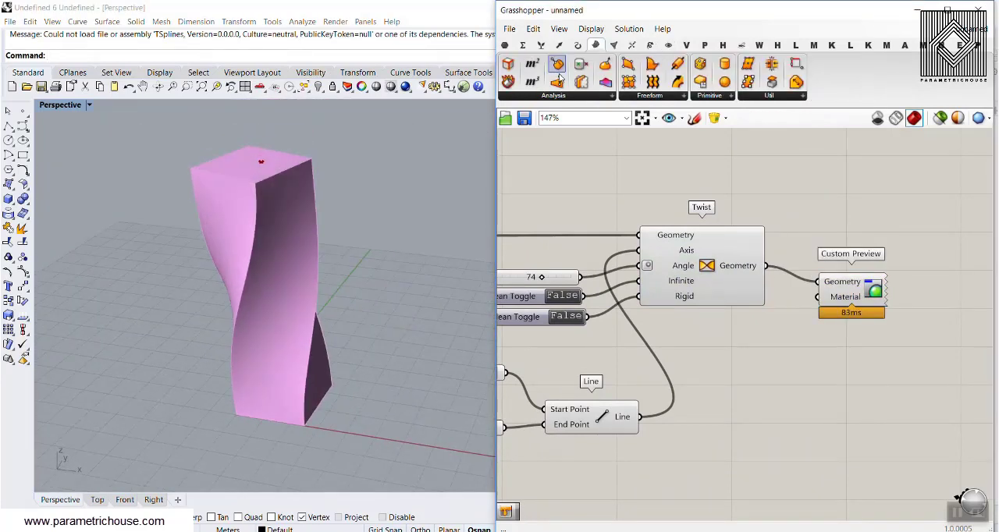
{"action": "left_click", "coordinate": [828, 230]}
{"action": "left_click_drag", "start_coordinate": [766, 266], "coordinate": [773, 230]}
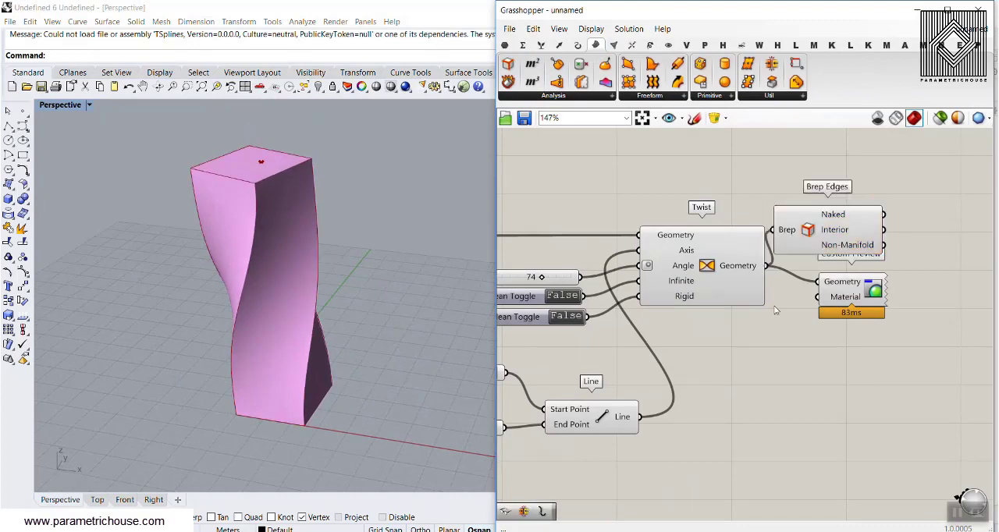
{"action": "mouse_move", "coordinate": [317, 273]}
{"action": "right_mouse_down"}
{"action": "mouse_move", "coordinate": [305, 266]}
{"action": "mouse_move", "coordinate": [337, 214]}
{"action": "mouse_move", "coordinate": [326, 263]}
{"action": "right_mouse_up"}
Step: Move the MD Slider feeding Evaluate Surface to 0.39 ; 0.57 to shift the twist axis
{"action": "scroll", "coordinate": [761, 259], "scroll_direction": "down", "scroll_amount": 6}
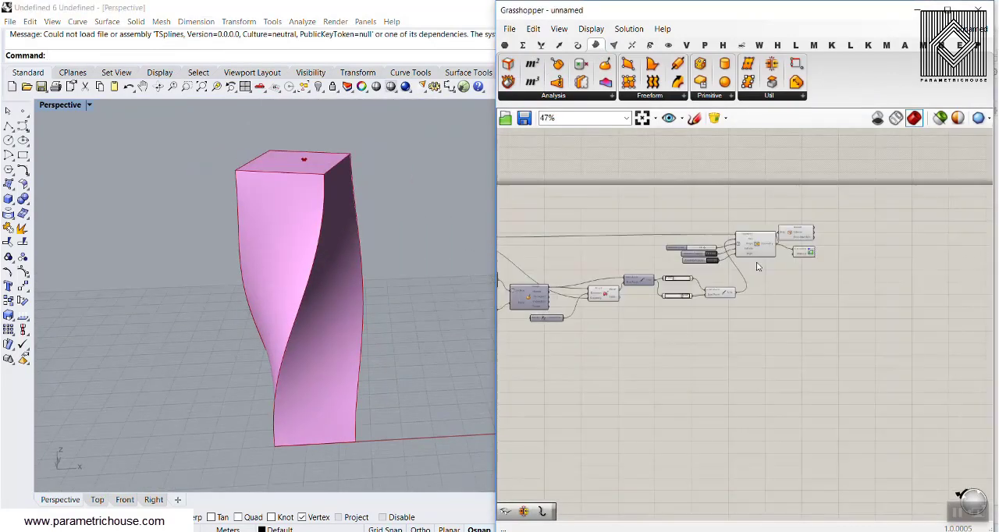
{"action": "right_click_drag", "start_coordinate": [758, 266], "coordinate": [932, 267]}
{"action": "scroll", "coordinate": [647, 310], "scroll_direction": "up", "scroll_amount": 5}
{"action": "scroll", "coordinate": [640, 322], "scroll_direction": "up", "scroll_amount": 2}
{"action": "mouse_move", "coordinate": [637, 303]}
{"action": "left_mouse_down"}
{"action": "mouse_move", "coordinate": [636, 377]}
{"action": "mouse_move", "coordinate": [626, 296]}
{"action": "mouse_move", "coordinate": [657, 321]}
{"action": "mouse_move", "coordinate": [627, 306]}
{"action": "left_mouse_up"}
Step: Adjust the Point On Curve sliders to 0.215 for the axis line's start point and 0.967 for its end point
{"action": "right_click_drag", "start_coordinate": [746, 299], "coordinate": [663, 255]}
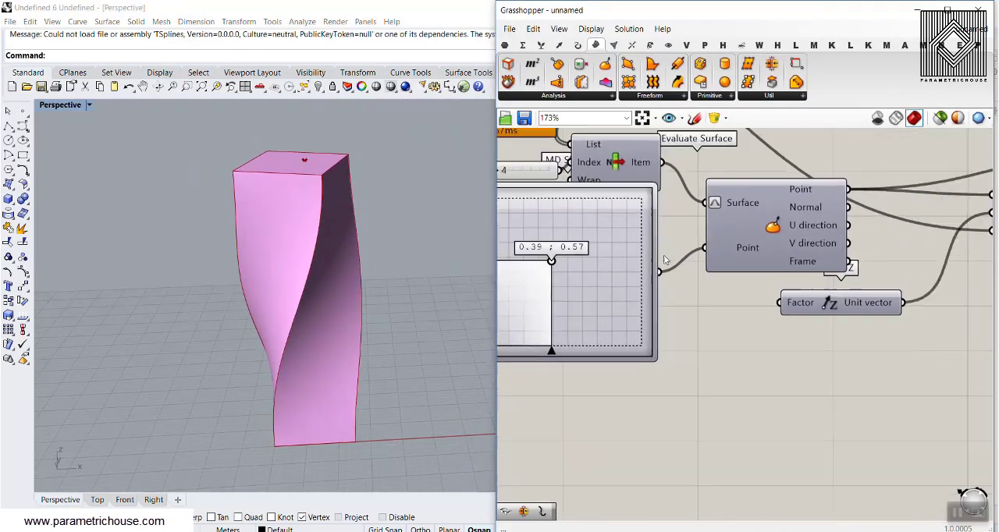
{"action": "scroll", "coordinate": [663, 254], "scroll_direction": "down", "scroll_amount": 5}
{"action": "right_click_drag", "start_coordinate": [871, 273], "coordinate": [711, 288]}
{"action": "right_click_drag", "start_coordinate": [803, 263], "coordinate": [720, 305]}
{"action": "scroll", "coordinate": [719, 305], "scroll_direction": "up", "scroll_amount": 5}
{"action": "left_click_drag", "start_coordinate": [741, 299], "coordinate": [715, 304]}
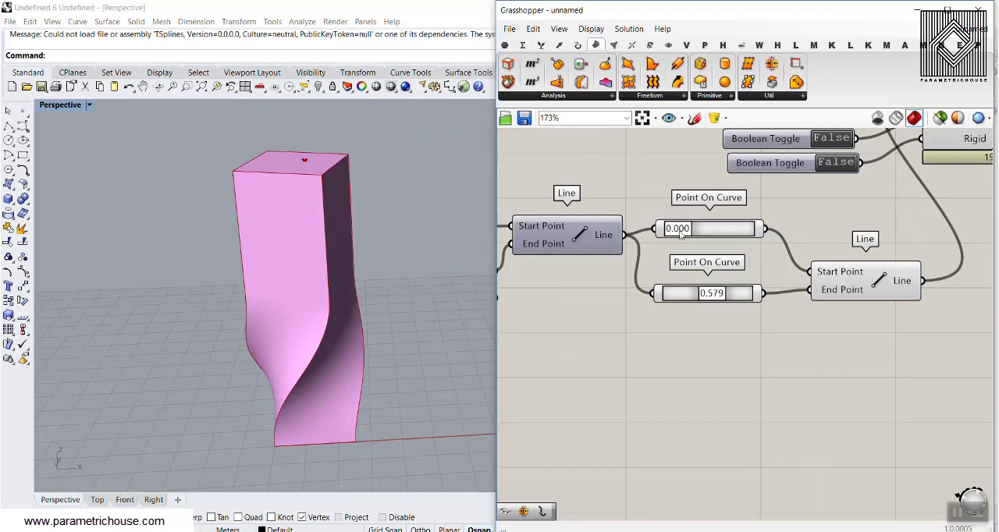
{"action": "mouse_move", "coordinate": [680, 232]}
{"action": "left_mouse_down"}
{"action": "mouse_move", "coordinate": [715, 232]}
{"action": "mouse_move", "coordinate": [697, 232]}
{"action": "left_mouse_up"}
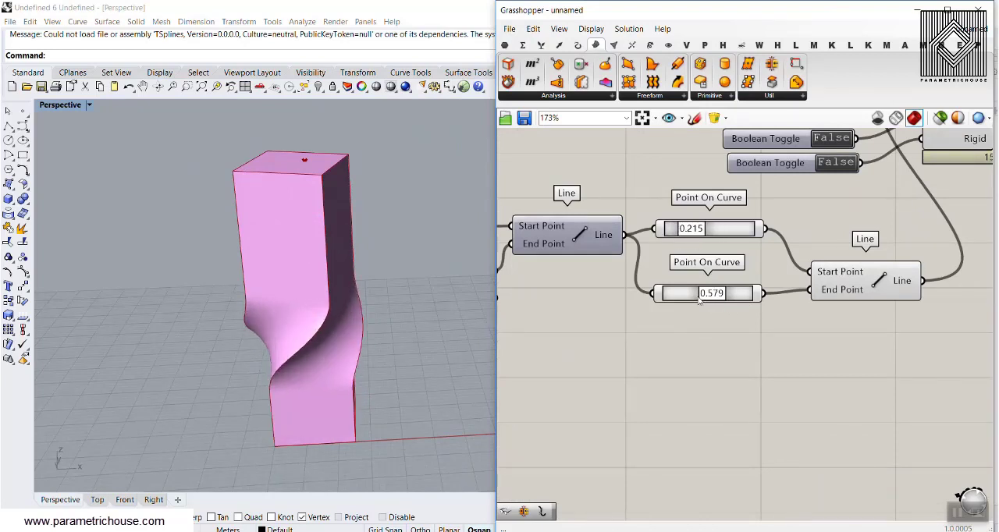
{"action": "left_click_drag", "start_coordinate": [699, 300], "coordinate": [738, 301]}
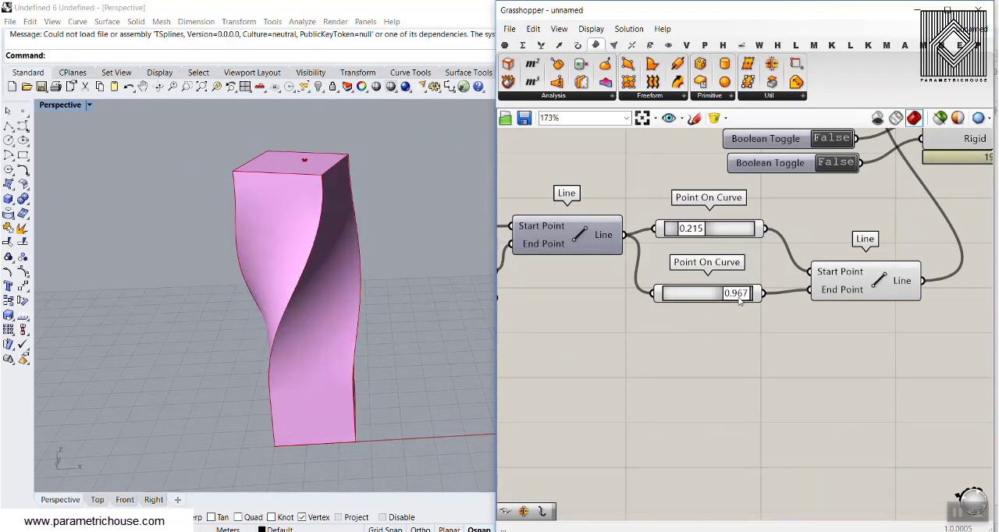
Step: Set the Domain Box's X slider to 19.36 and its Y slider to 17.32
{"action": "scroll", "coordinate": [739, 302], "scroll_direction": "down", "scroll_amount": 5}
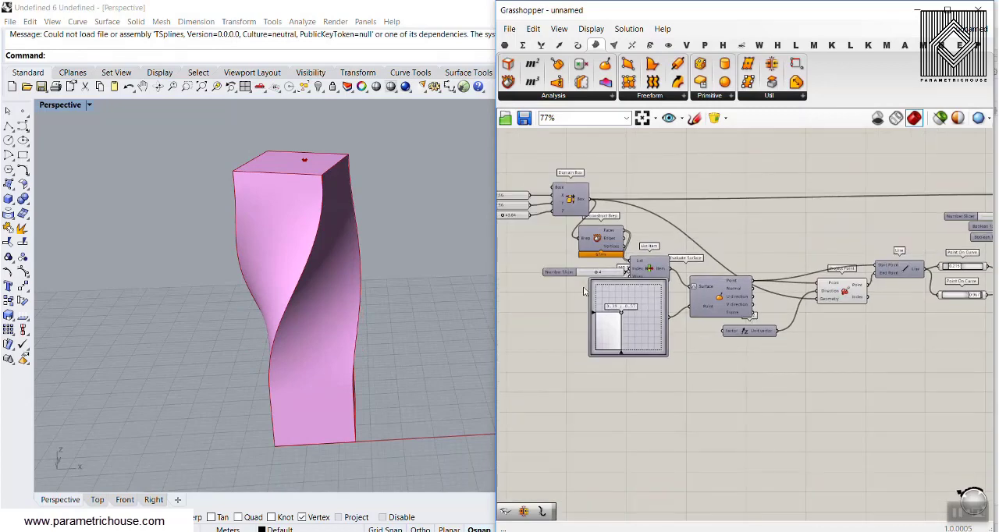
{"action": "scroll", "coordinate": [584, 291], "scroll_direction": "up", "scroll_amount": 5}
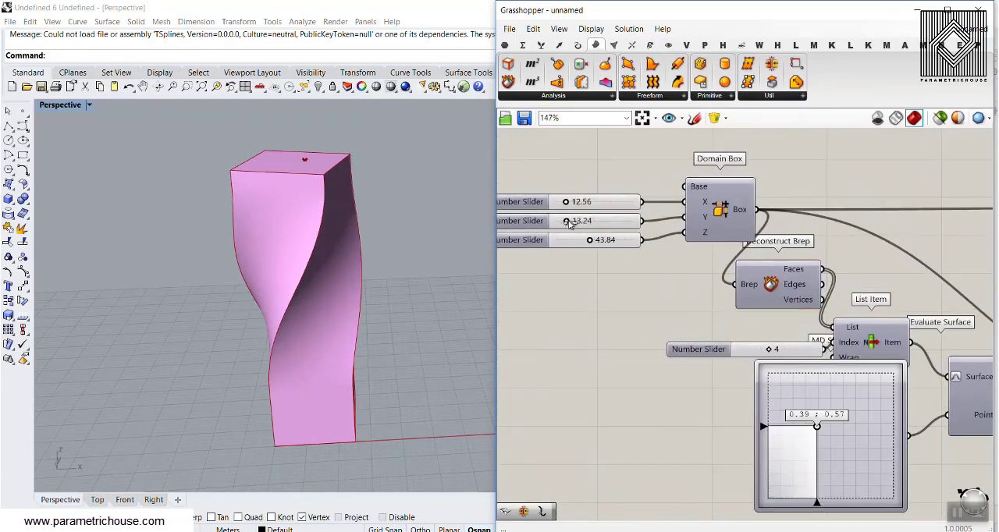
{"action": "mouse_move", "coordinate": [570, 223]}
{"action": "left_mouse_down"}
{"action": "mouse_move", "coordinate": [582, 221]}
{"action": "mouse_move", "coordinate": [573, 205]}
{"action": "left_mouse_up"}
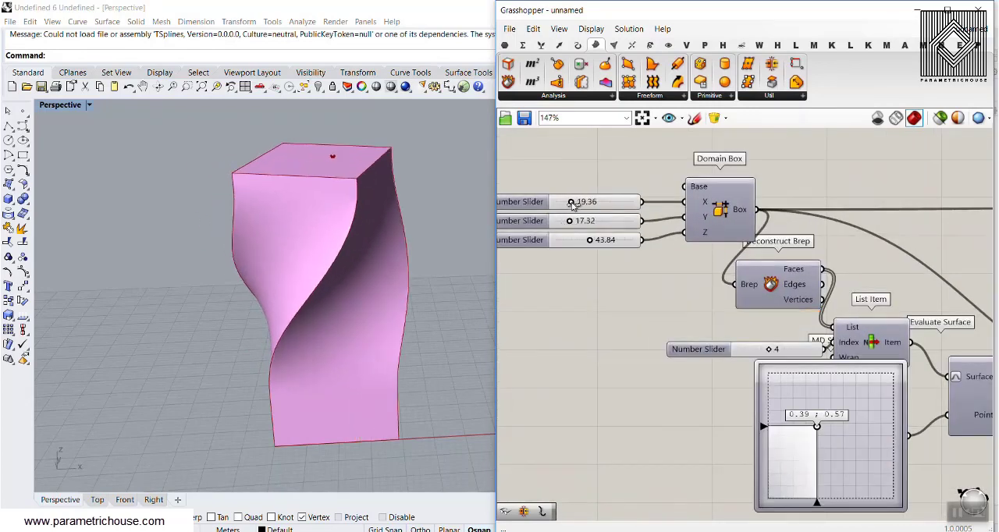
Step: Create a new Grasshopper document and place a Domain Box component on its canvas
{"action": "left_click", "coordinate": [509, 29]}
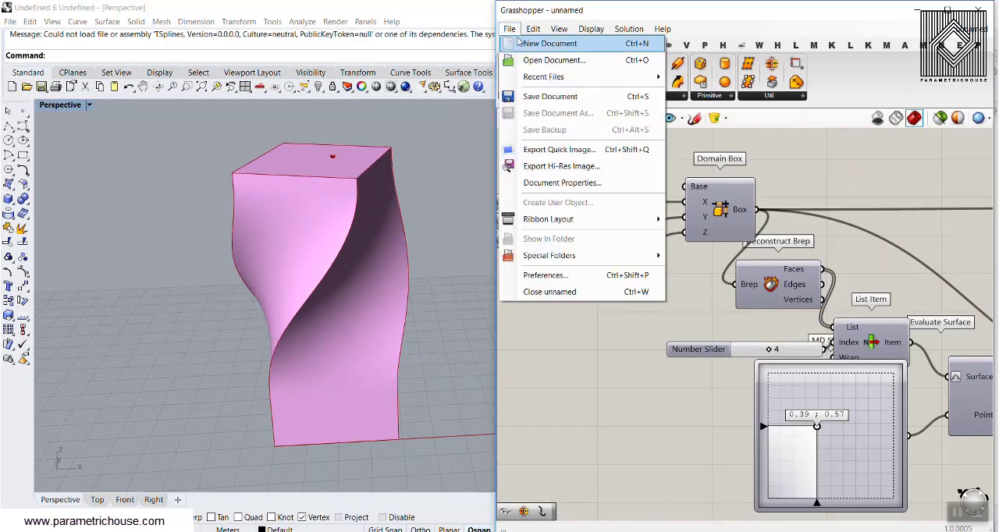
{"action": "left_click", "coordinate": [547, 42]}
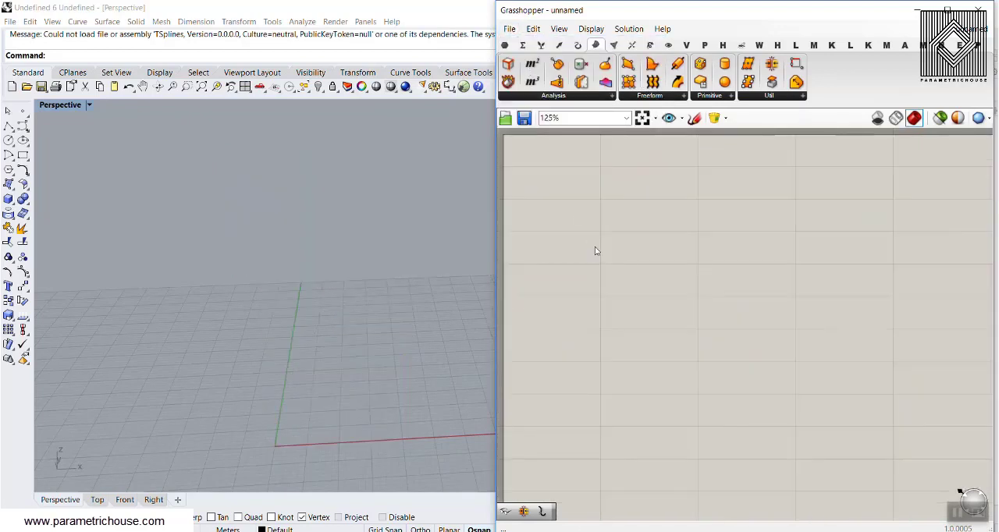
{"action": "double_click", "coordinate": [698, 325]}
{"action": "type", "text": "box"}
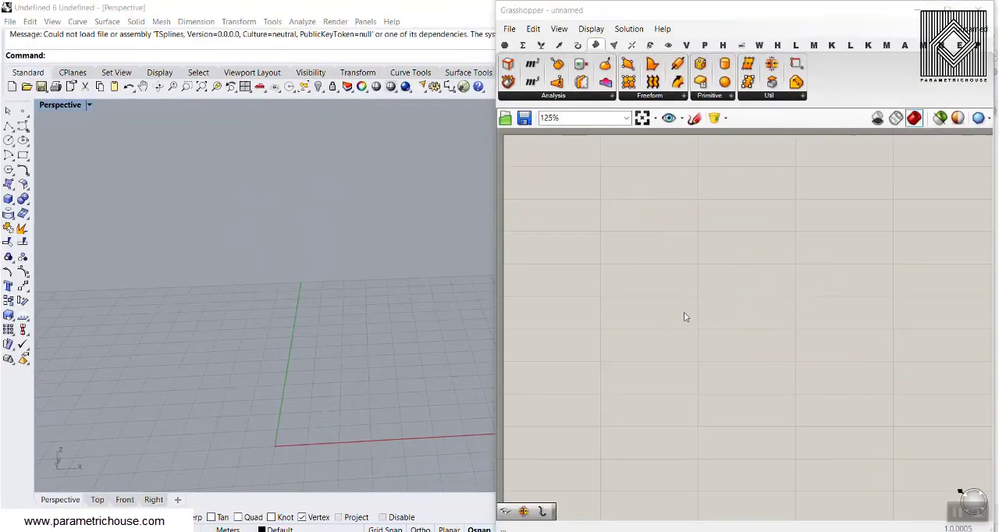
{"action": "double_click", "coordinate": [687, 307]}
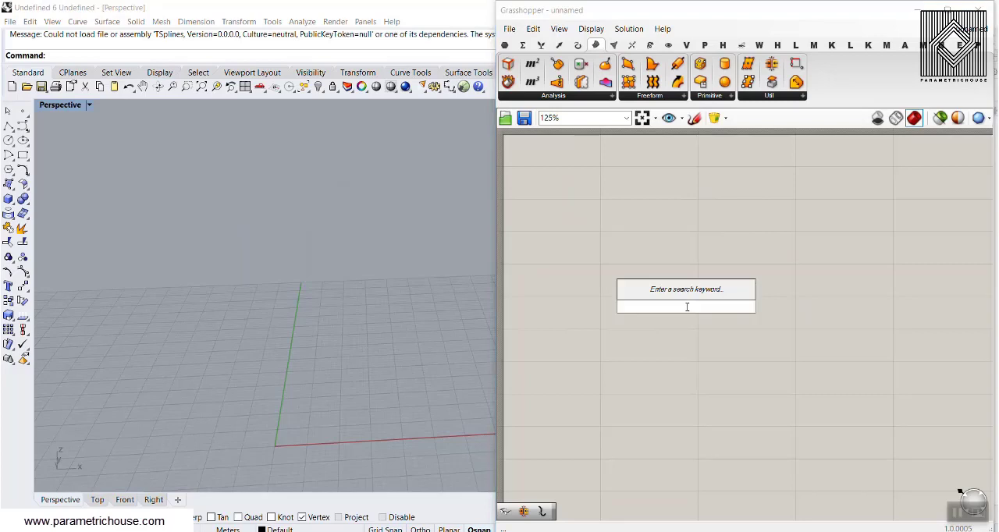
{"action": "type", "text": "box"}
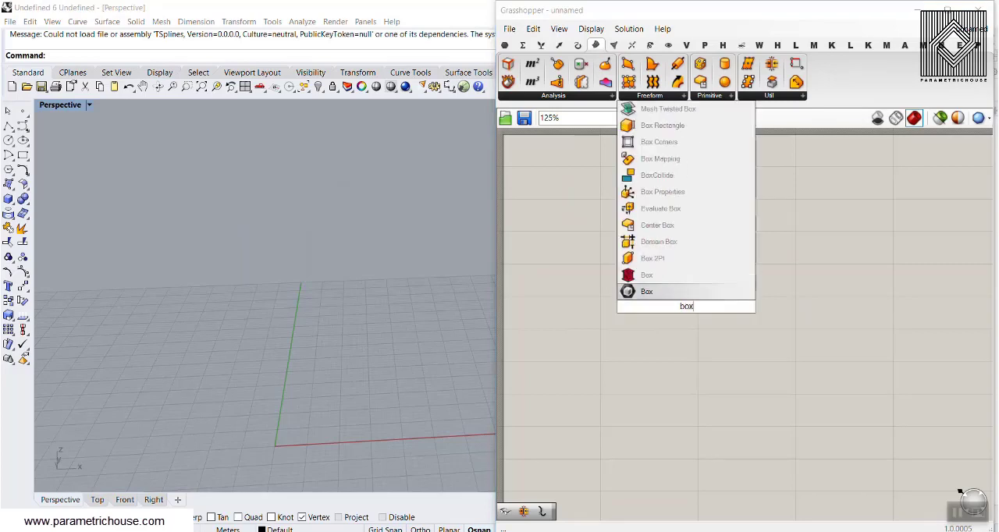
{"action": "left_click", "coordinate": [686, 244]}
{"action": "right_click_drag", "start_coordinate": [684, 244], "coordinate": [840, 244]}
{"action": "scroll", "coordinate": [840, 249], "scroll_direction": "up", "scroll_amount": 1}
{"action": "right_click_drag", "start_coordinate": [847, 261], "coordinate": [693, 283]}
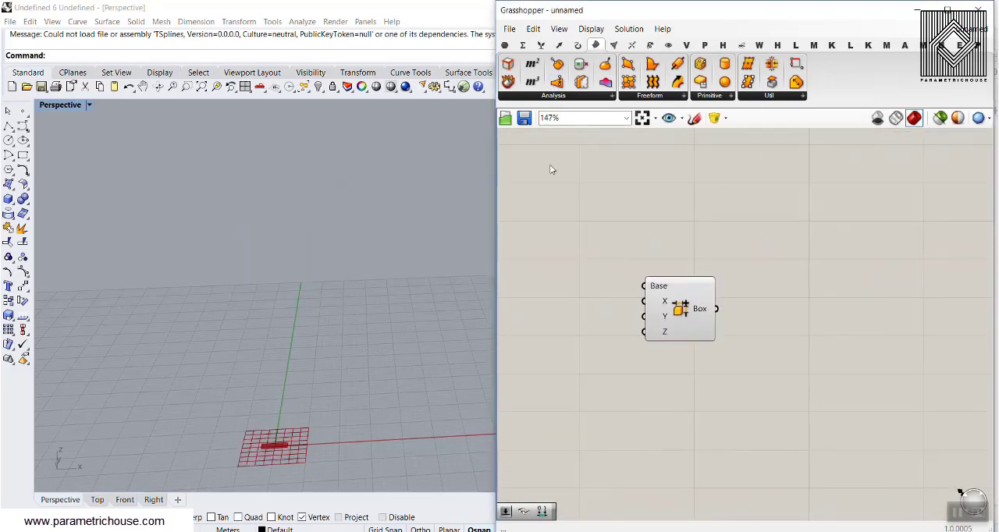
Step: Add the Bifocals component near the canvas corner to label the components with their names
{"action": "double_click", "coordinate": [551, 170]}
{"action": "type", "text": "bif"}
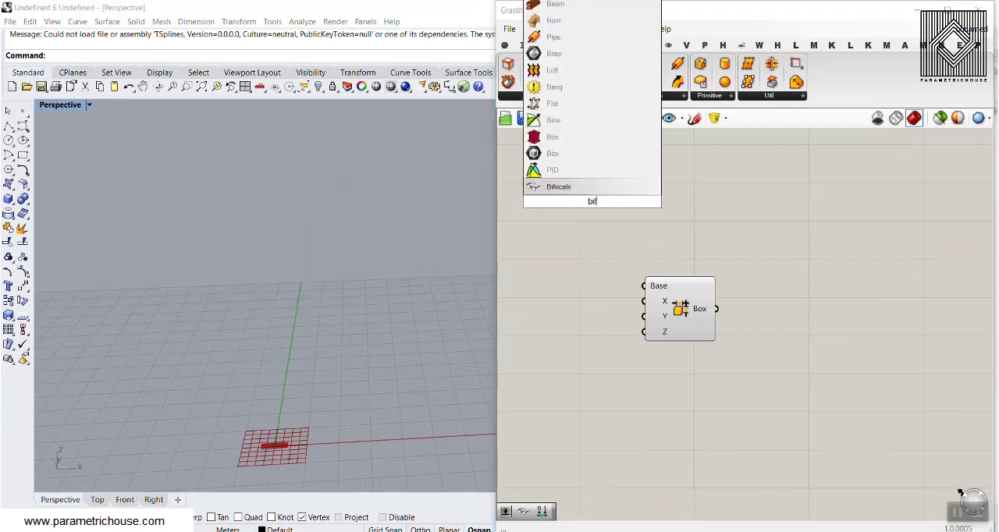
{"action": "key", "text": "Return"}
{"action": "left_click_drag", "start_coordinate": [593, 201], "coordinate": [530, 153]}
{"action": "right_click_drag", "start_coordinate": [633, 276], "coordinate": [590, 207]}
{"action": "left_click_drag", "start_coordinate": [653, 259], "coordinate": [774, 297]}
{"action": "right_click_drag", "start_coordinate": [685, 267], "coordinate": [613, 263]}
{"action": "scroll", "coordinate": [697, 292], "scroll_direction": "up", "scroll_amount": 3}
{"action": "left_click", "coordinate": [705, 289]}
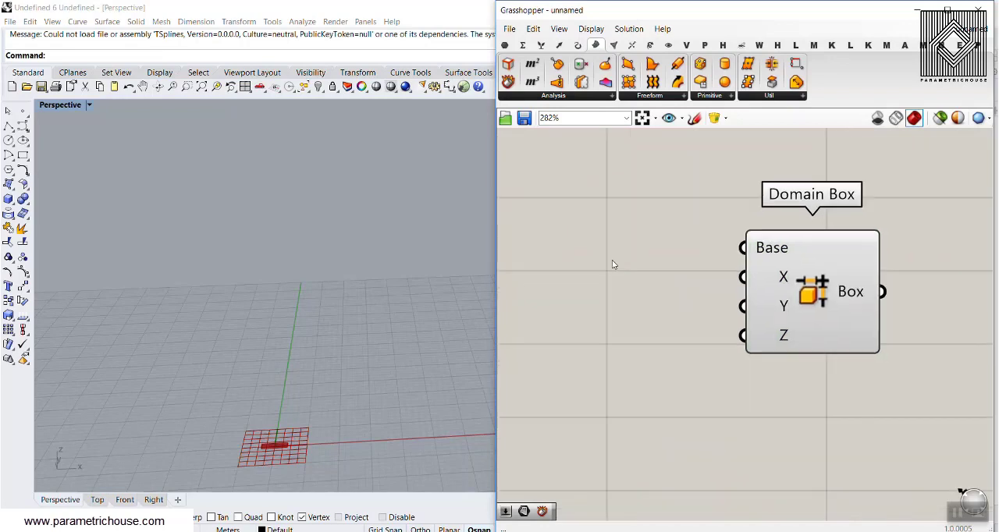
Step: Create a number slider of 12.56, connect it to the Domain Box's X input and inspect the resulting domain
{"action": "right_click_drag", "start_coordinate": [286, 377], "coordinate": [284, 399]}
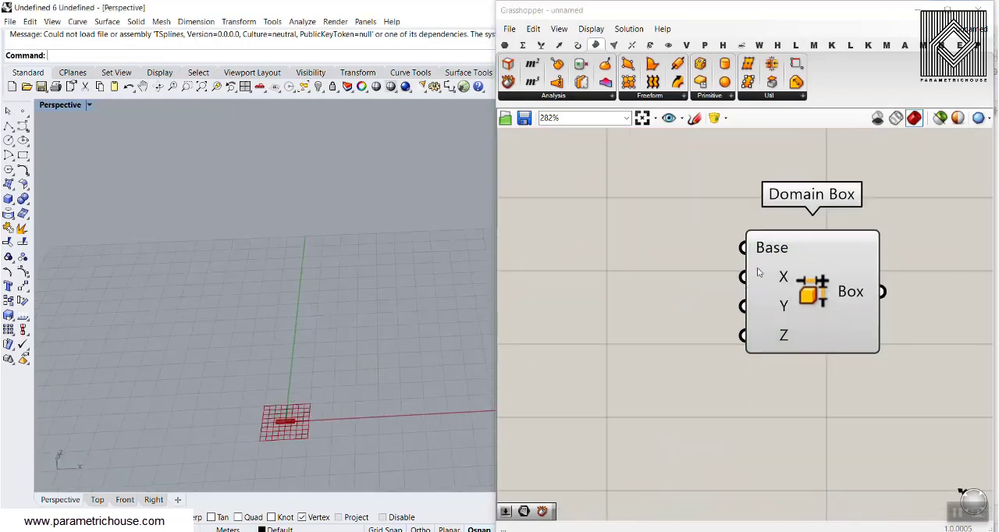
{"action": "mouse_move", "coordinate": [757, 272]}
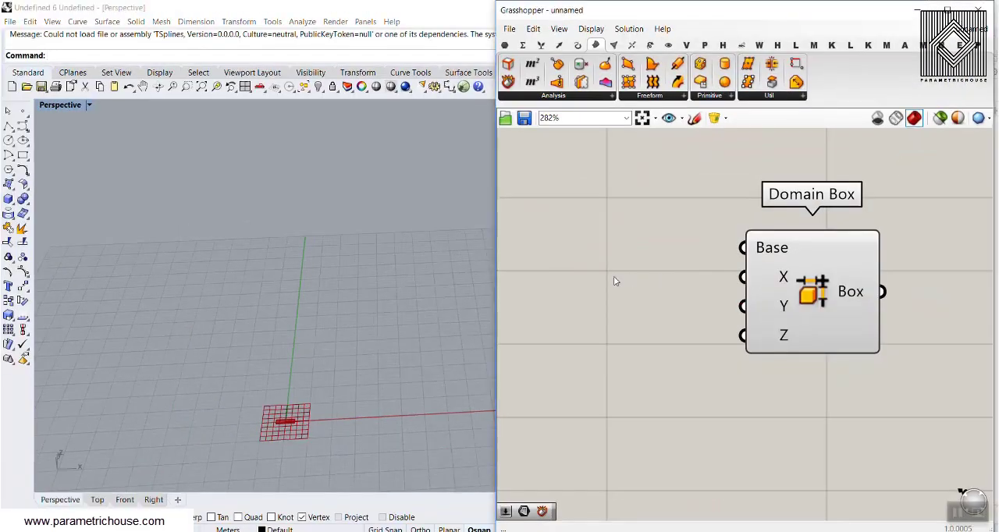
{"action": "double_click", "coordinate": [613, 279]}
{"action": "type", "text": "12.56"}
{"action": "key", "text": "Return"}
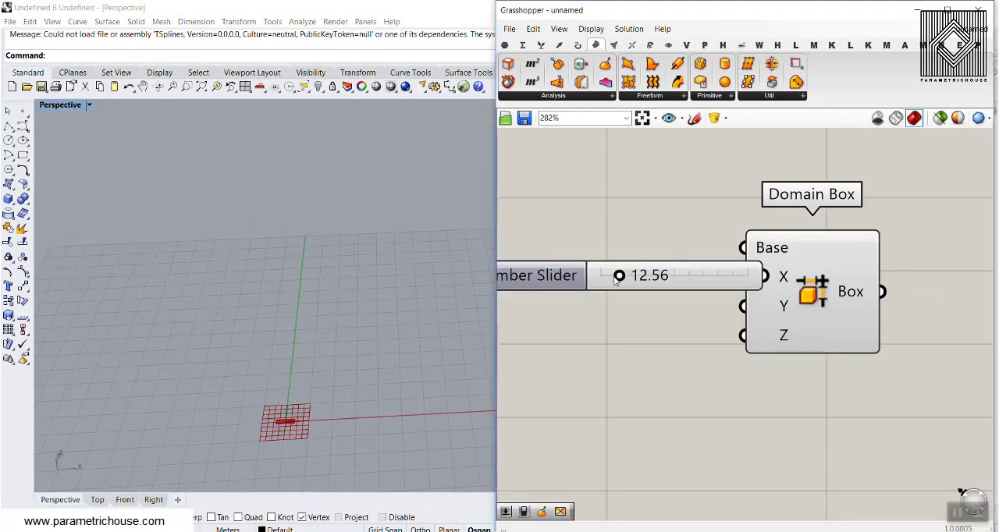
{"action": "mouse_move", "coordinate": [773, 277]}
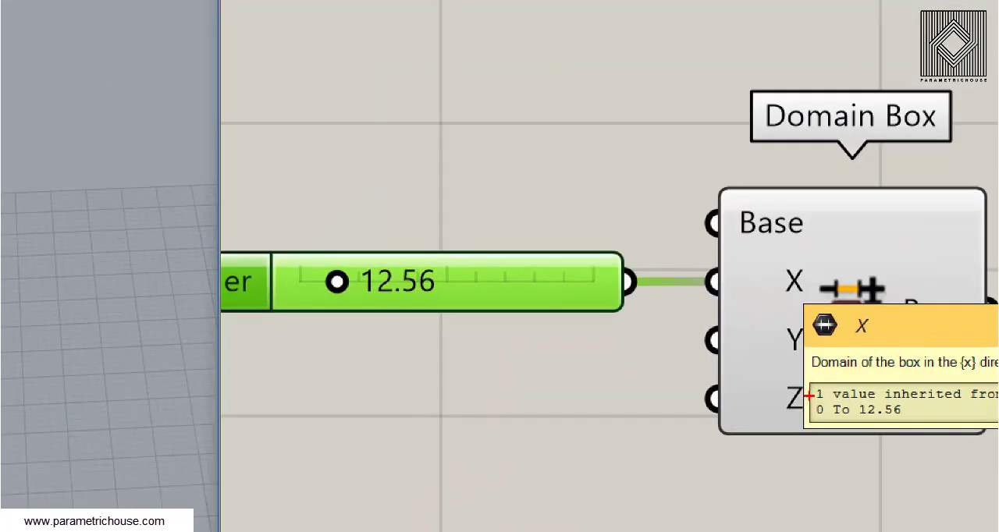
{"action": "left_click_drag", "start_coordinate": [810, 396], "coordinate": [828, 426]}
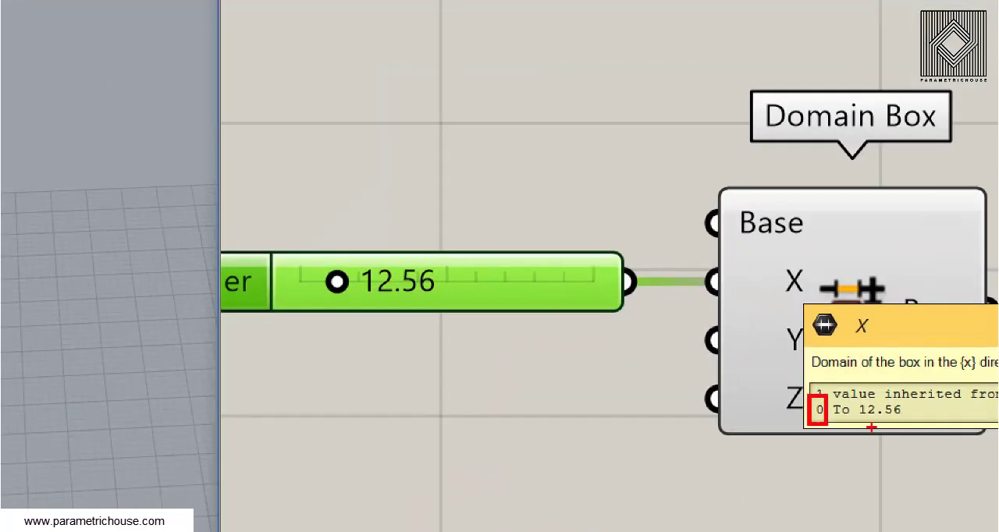
{"action": "mouse_move", "coordinate": [879, 404]}
{"action": "left_mouse_down"}
{"action": "mouse_move", "coordinate": [696, 474]}
{"action": "mouse_move", "coordinate": [518, 275]}
{"action": "mouse_move", "coordinate": [546, 328]}
{"action": "left_mouse_up"}
{"action": "key", "text": "Escape"}
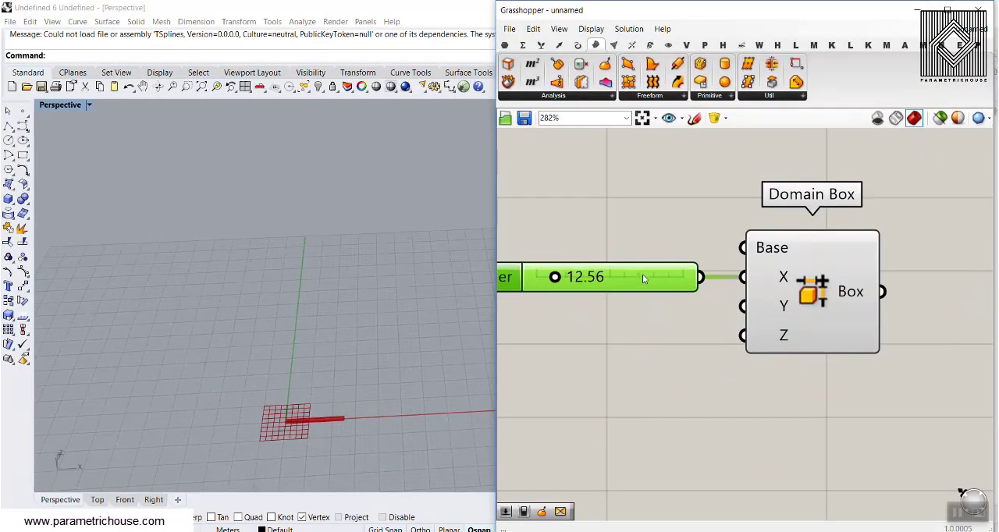
Step: Connect the X slider to the Domain Box's Y input as well and set it to 18.95
{"action": "left_click_drag", "start_coordinate": [643, 277], "coordinate": [742, 311]}
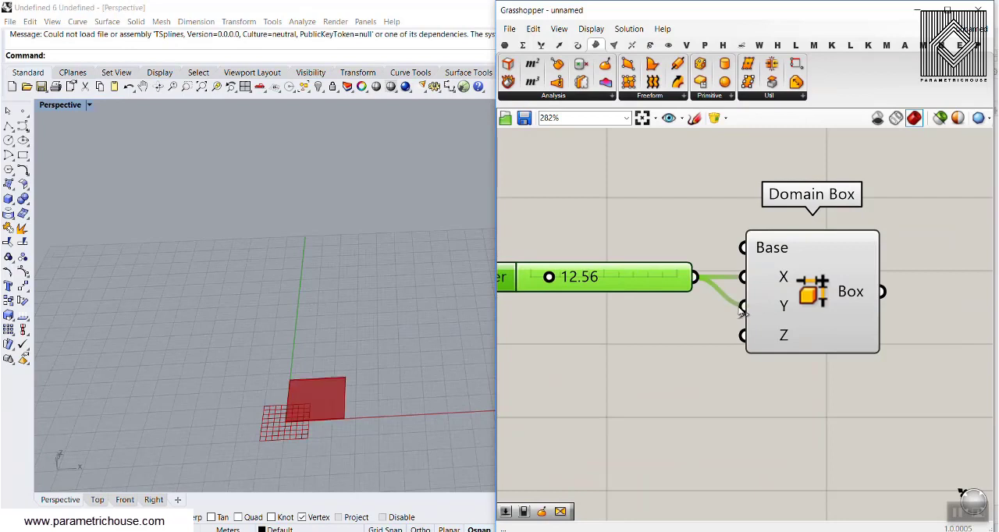
{"action": "mouse_move", "coordinate": [548, 278]}
{"action": "left_mouse_down"}
{"action": "mouse_move", "coordinate": [567, 279]}
{"action": "mouse_move", "coordinate": [557, 277]}
{"action": "left_mouse_up"}
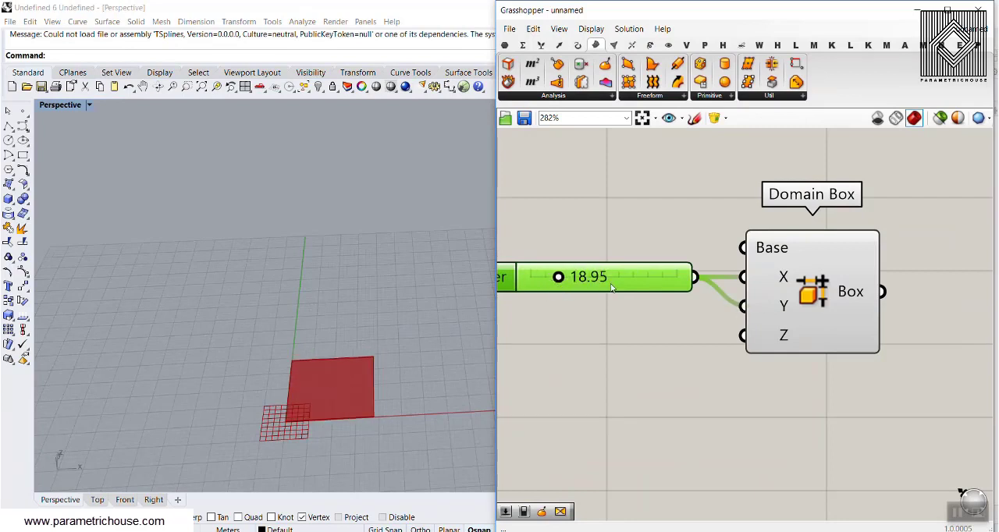
Step: Duplicate the number slider, connect the copy to the Domain Box's Z input and set it to 69.00
{"action": "left_click_drag", "start_coordinate": [622, 278], "coordinate": [629, 322], "text": "alt"}
{"action": "left_click_drag", "start_coordinate": [699, 321], "coordinate": [743, 335]}
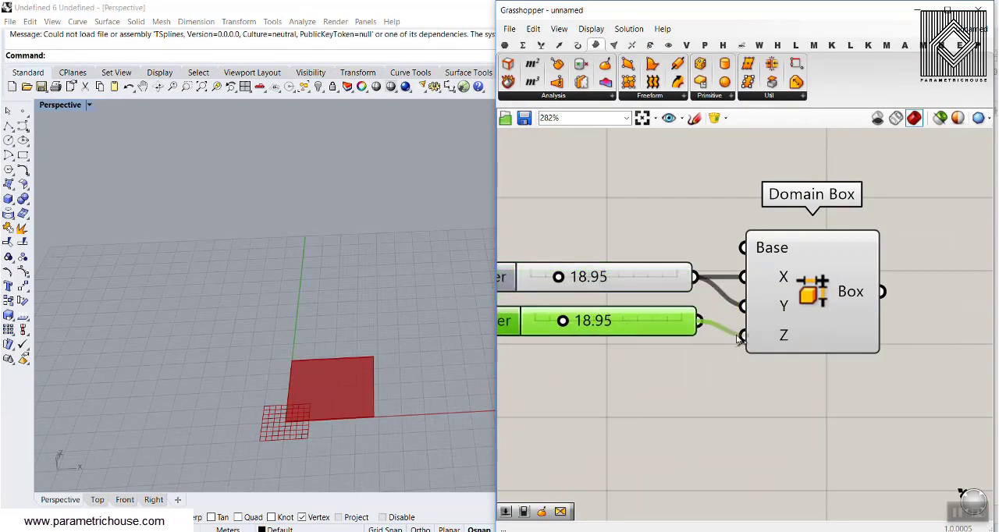
{"action": "left_click_drag", "start_coordinate": [558, 322], "coordinate": [642, 323]}
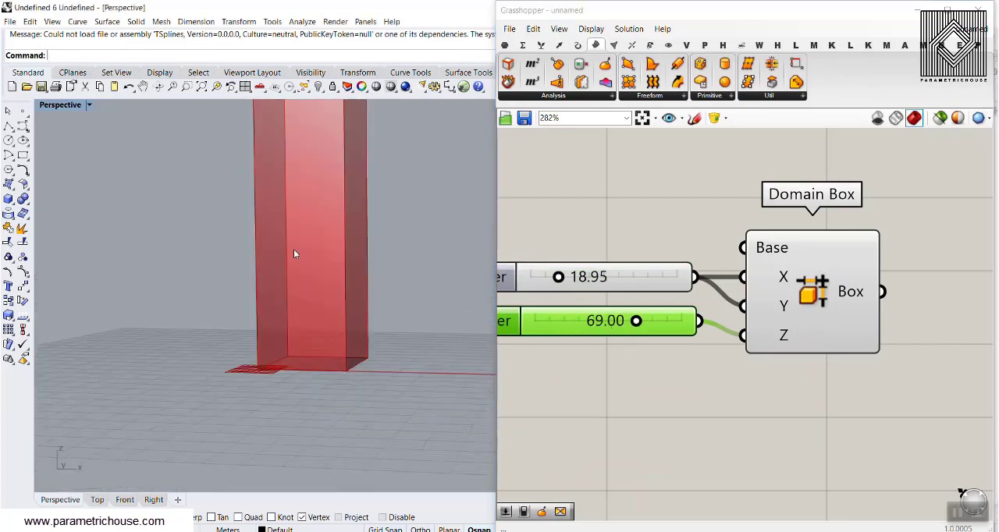
{"action": "mouse_move", "coordinate": [293, 249]}
{"action": "right_mouse_down"}
{"action": "mouse_move", "coordinate": [339, 275]}
{"action": "mouse_move", "coordinate": [330, 253]}
{"action": "mouse_move", "coordinate": [303, 252]}
{"action": "right_mouse_up"}
{"action": "right_click_drag", "start_coordinate": [860, 261], "coordinate": [682, 281]}
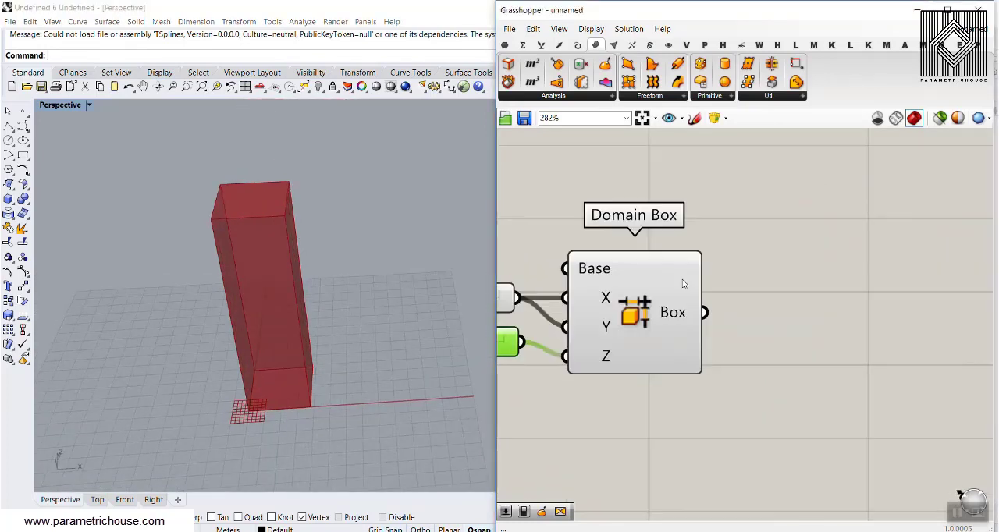
Step: Add a Twist component beside the Domain Box
{"action": "double_click", "coordinate": [806, 309]}
{"action": "type", "text": "twis"}
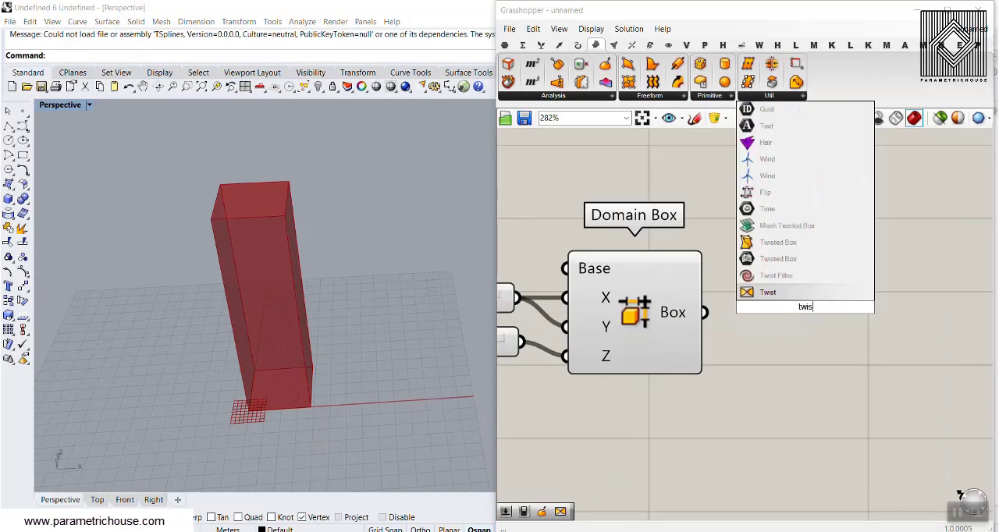
{"action": "left_click", "coordinate": [803, 295]}
{"action": "right_click_drag", "start_coordinate": [798, 316], "coordinate": [682, 262]}
{"action": "left_click_drag", "start_coordinate": [700, 281], "coordinate": [816, 364]}
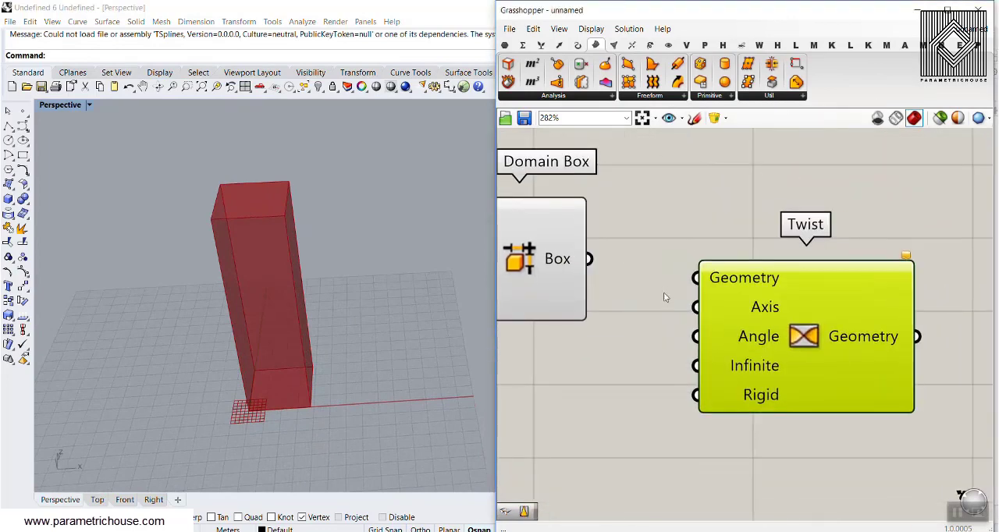
Step: Connect the Domain Box's Box output to Twist's Geometry input and move Twist farther from the Domain Box
{"action": "left_click_drag", "start_coordinate": [590, 259], "coordinate": [681, 282]}
{"action": "left_click", "coordinate": [550, 259]}
{"action": "scroll", "coordinate": [610, 320], "scroll_direction": "down", "scroll_amount": 2}
{"action": "right_click_drag", "start_coordinate": [610, 320], "coordinate": [566, 291]}
{"action": "left_click_drag", "start_coordinate": [660, 312], "coordinate": [718, 299]}
{"action": "left_click", "coordinate": [649, 292]}
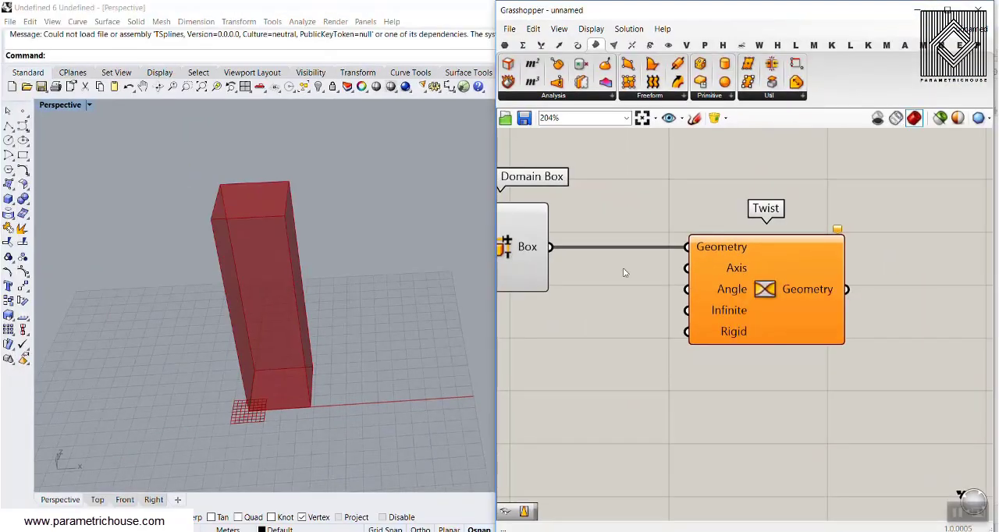
{"action": "right_click_drag", "start_coordinate": [624, 271], "coordinate": [712, 261]}
{"action": "scroll", "coordinate": [754, 251], "scroll_direction": "down", "scroll_amount": 1}
{"action": "left_click_drag", "start_coordinate": [781, 266], "coordinate": [854, 270]}
Step: Add a Deconstruct Brep component below, connect the Domain Box's output to its Brep input and turn off its preview
{"action": "left_click", "coordinate": [696, 292]}
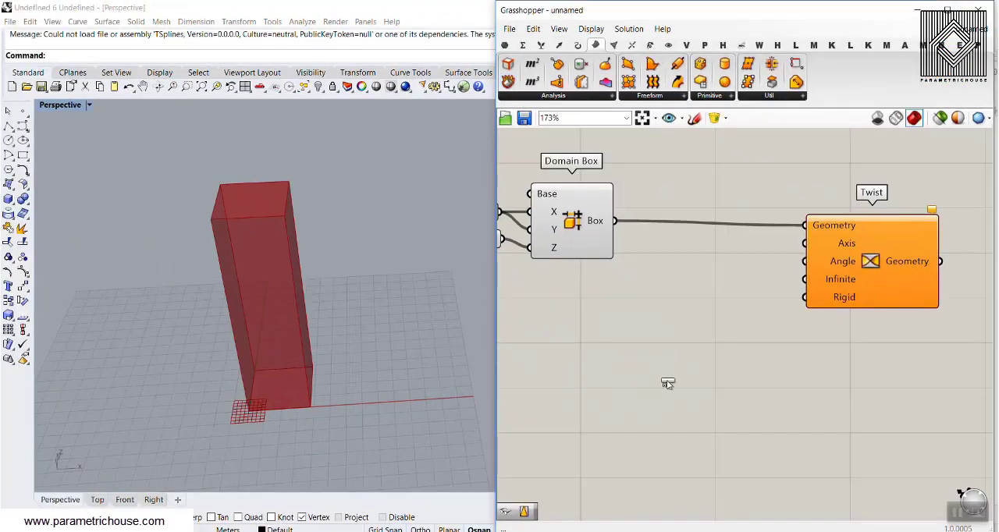
{"action": "left_click", "coordinate": [667, 381]}
{"action": "left_click_drag", "start_coordinate": [615, 221], "coordinate": [633, 383]}
{"action": "right_click_drag", "start_coordinate": [641, 387], "coordinate": [608, 286]}
{"action": "left_click_drag", "start_coordinate": [659, 278], "coordinate": [603, 303]}
{"action": "scroll", "coordinate": [604, 303], "scroll_direction": "up", "scroll_amount": 2}
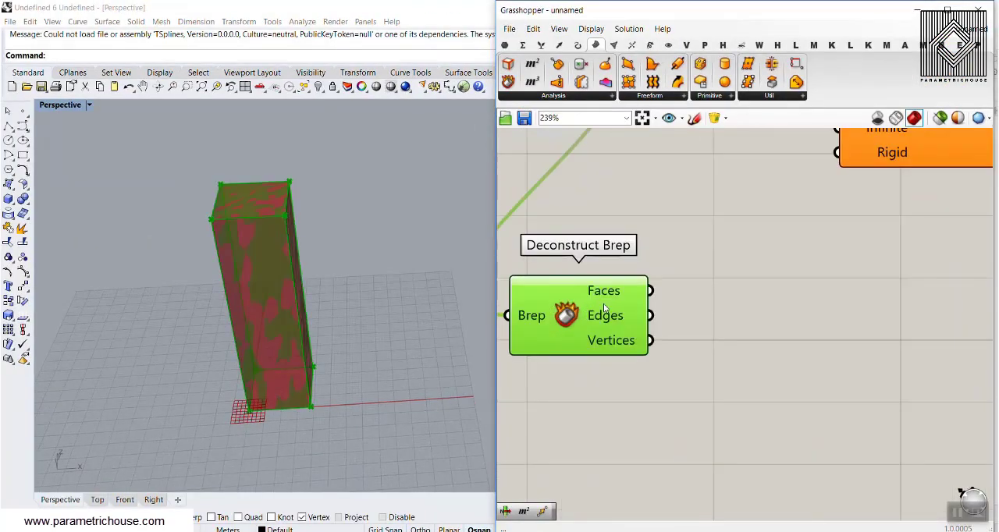
{"action": "right_click", "coordinate": [563, 325]}
{"action": "left_click", "coordinate": [666, 334]}
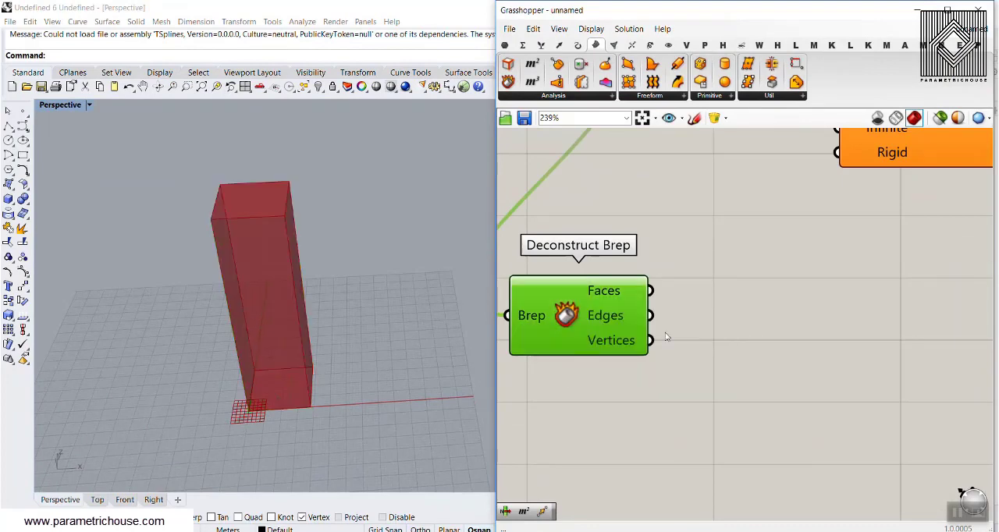
Step: Add a List Item component beside Deconstruct Brep and connect the Faces output to its List input
{"action": "left_click", "coordinate": [732, 334]}
{"action": "left_click", "coordinate": [541, 45]}
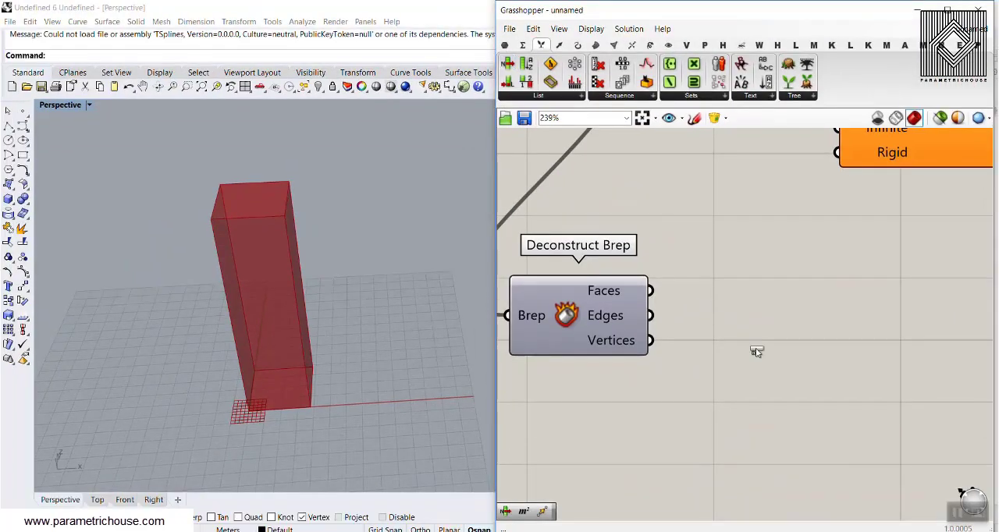
{"action": "left_click", "coordinate": [757, 350]}
{"action": "scroll", "coordinate": [660, 295], "scroll_direction": "up", "scroll_amount": 2}
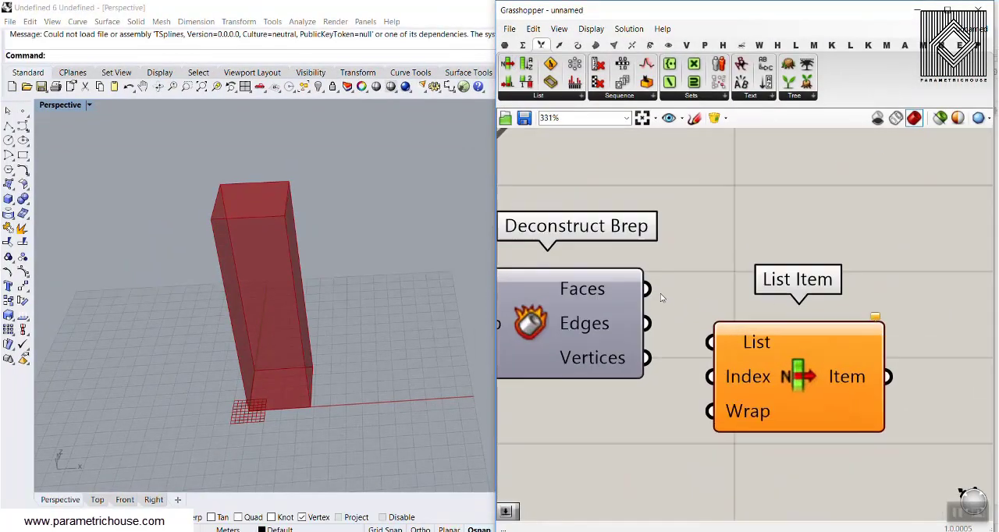
{"action": "left_click_drag", "start_coordinate": [648, 289], "coordinate": [710, 341]}
{"action": "left_click", "coordinate": [781, 355]}
Step: Create a number slider of 4 and connect it to List Item's Index input
{"action": "right_click_drag", "start_coordinate": [312, 373], "coordinate": [261, 327]}
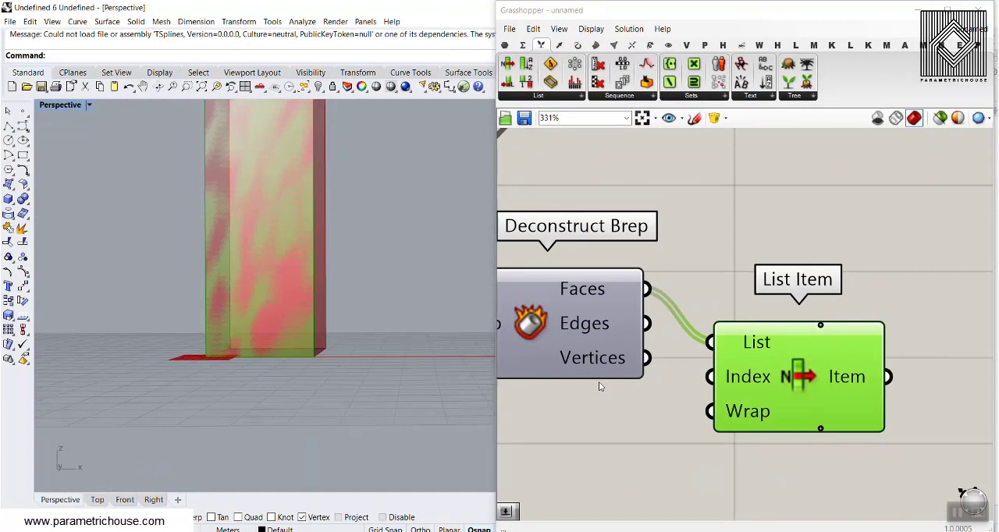
{"action": "double_click", "coordinate": [557, 439]}
{"action": "left_click", "coordinate": [546, 406]}
{"action": "double_click", "coordinate": [558, 431]}
{"action": "type", "text": "4"}
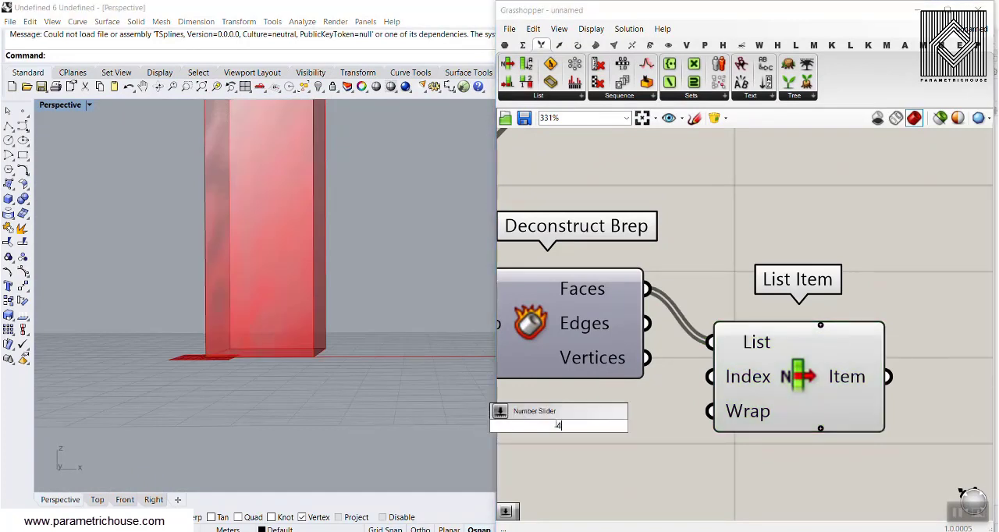
{"action": "key", "text": "Return"}
{"action": "left_click_drag", "start_coordinate": [671, 409], "coordinate": [709, 377]}
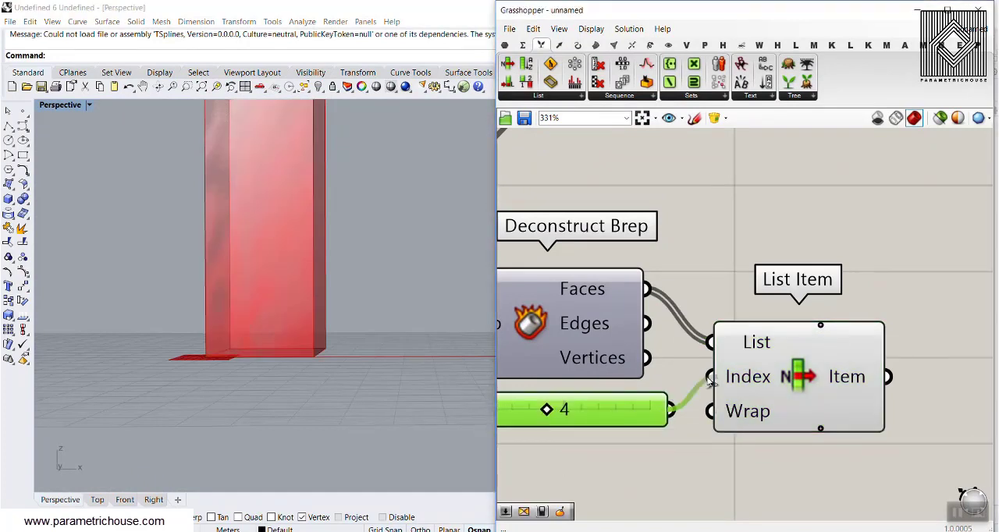
{"action": "left_click", "coordinate": [749, 390]}
Step: Try index 2 on the List Item slider, return it to 4 and inspect which box face is selected
{"action": "right_click_drag", "start_coordinate": [269, 374], "coordinate": [249, 218]}
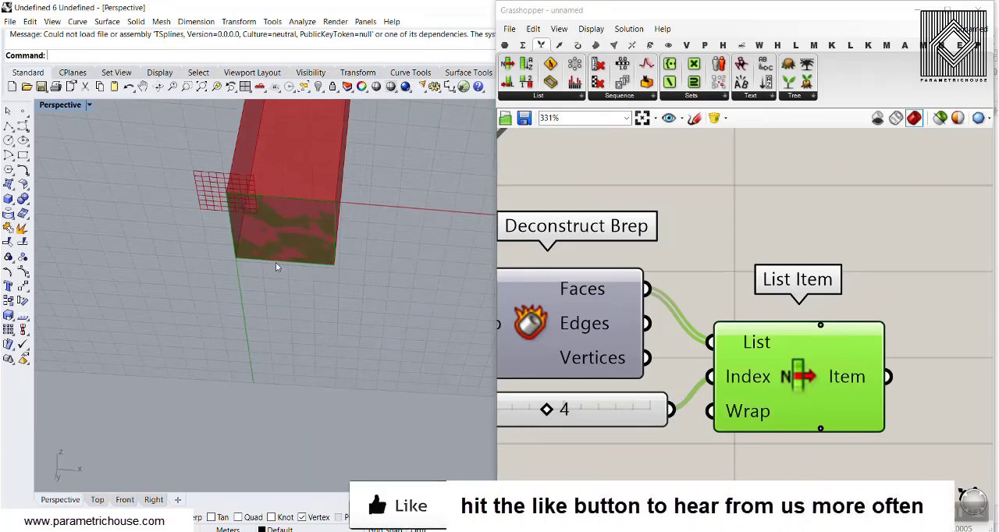
{"action": "left_click_drag", "start_coordinate": [546, 410], "coordinate": [519, 412]}
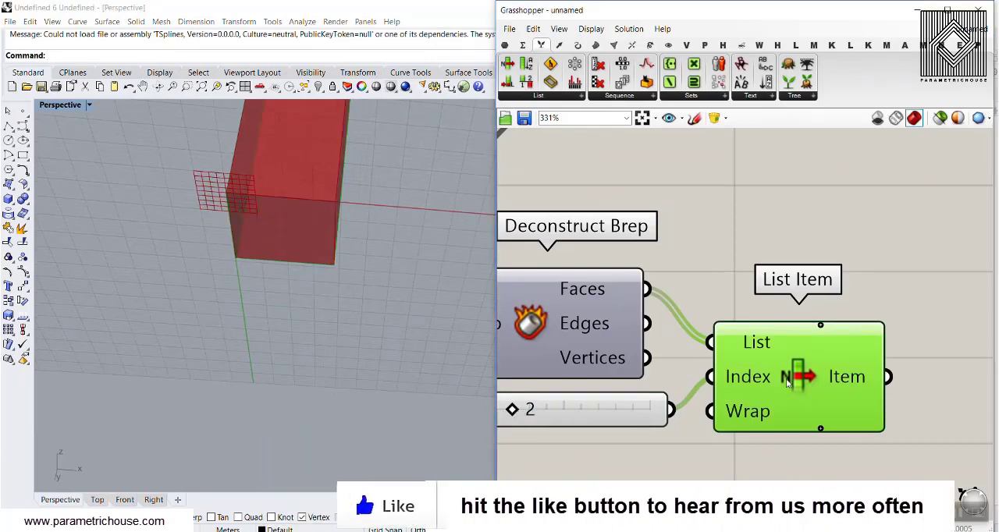
{"action": "right_click_drag", "start_coordinate": [215, 234], "coordinate": [205, 343]}
{"action": "scroll", "coordinate": [205, 343], "scroll_direction": "down", "scroll_amount": 6}
{"action": "left_click_drag", "start_coordinate": [512, 411], "coordinate": [545, 427]}
{"action": "scroll", "coordinate": [281, 314], "scroll_direction": "up", "scroll_amount": 6}
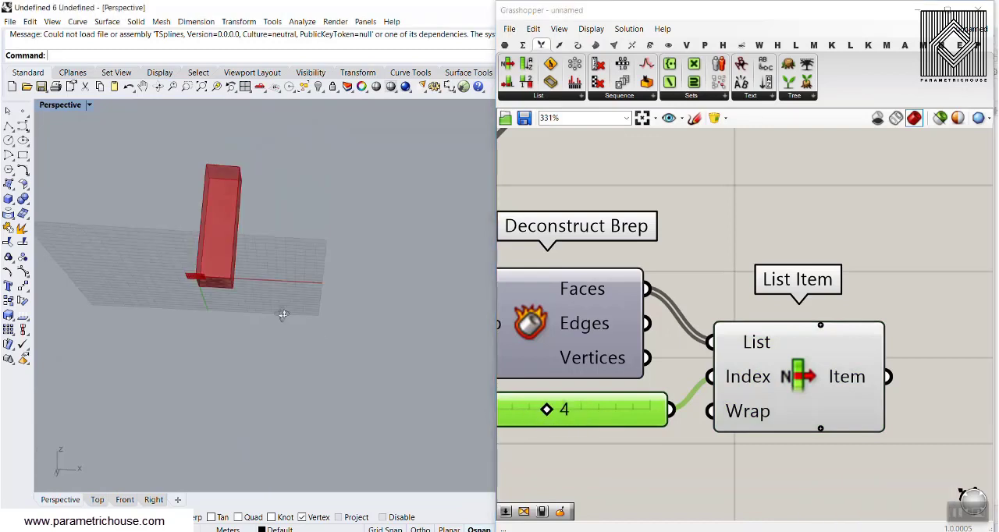
{"action": "scroll", "coordinate": [770, 264], "scroll_direction": "down", "scroll_amount": 5}
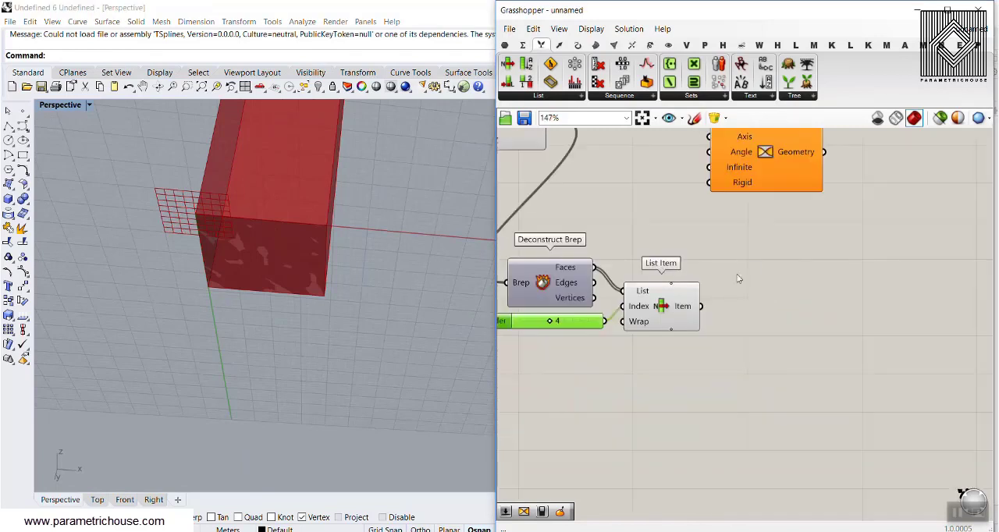
{"action": "right_click_drag", "start_coordinate": [316, 235], "coordinate": [284, 319]}
{"action": "scroll", "coordinate": [289, 312], "scroll_direction": "down", "scroll_amount": 2}
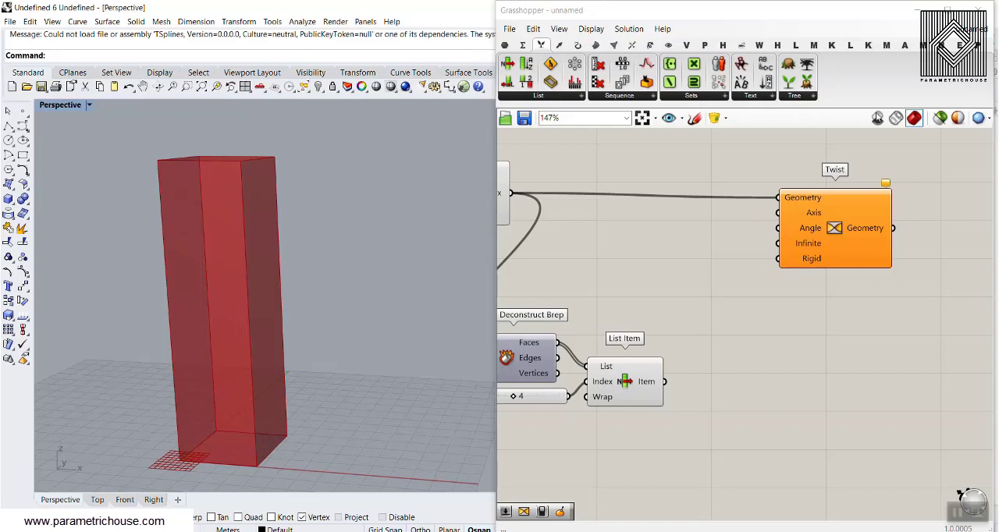
Step: Open the finished twist definition, examine how the MD Slider drives Evaluate Surface, and return to the new definition
{"action": "left_click", "coordinate": [962, 30]}
{"action": "left_click", "coordinate": [904, 148]}
{"action": "right_click_drag", "start_coordinate": [750, 320], "coordinate": [859, 289]}
{"action": "scroll", "coordinate": [839, 318], "scroll_direction": "down", "scroll_amount": 5}
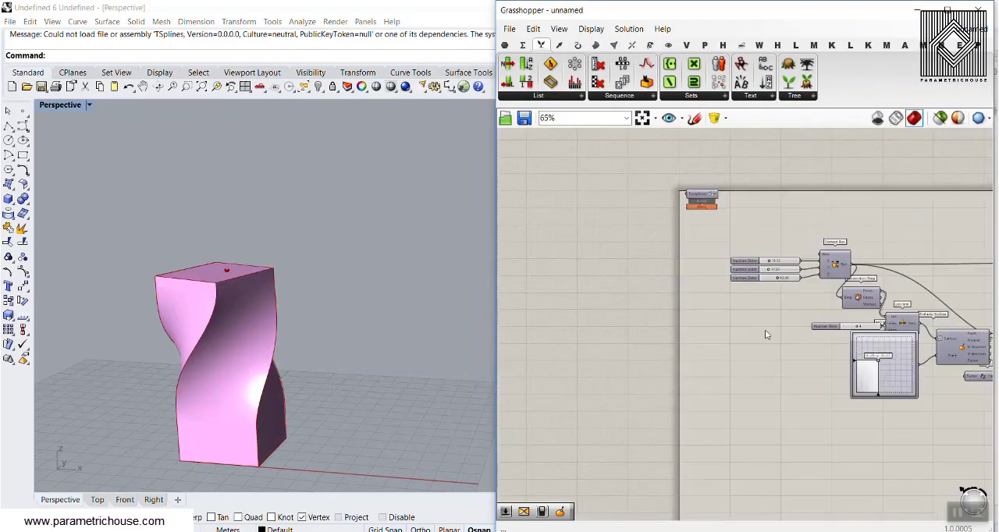
{"action": "right_click_drag", "start_coordinate": [878, 365], "coordinate": [710, 302]}
{"action": "scroll", "coordinate": [710, 303], "scroll_direction": "up", "scroll_amount": 5}
{"action": "mouse_move", "coordinate": [712, 290]}
{"action": "left_mouse_down"}
{"action": "mouse_move", "coordinate": [680, 335]}
{"action": "mouse_move", "coordinate": [733, 322]}
{"action": "mouse_move", "coordinate": [702, 280]}
{"action": "mouse_move", "coordinate": [707, 314]}
{"action": "mouse_move", "coordinate": [708, 275]}
{"action": "left_mouse_up"}
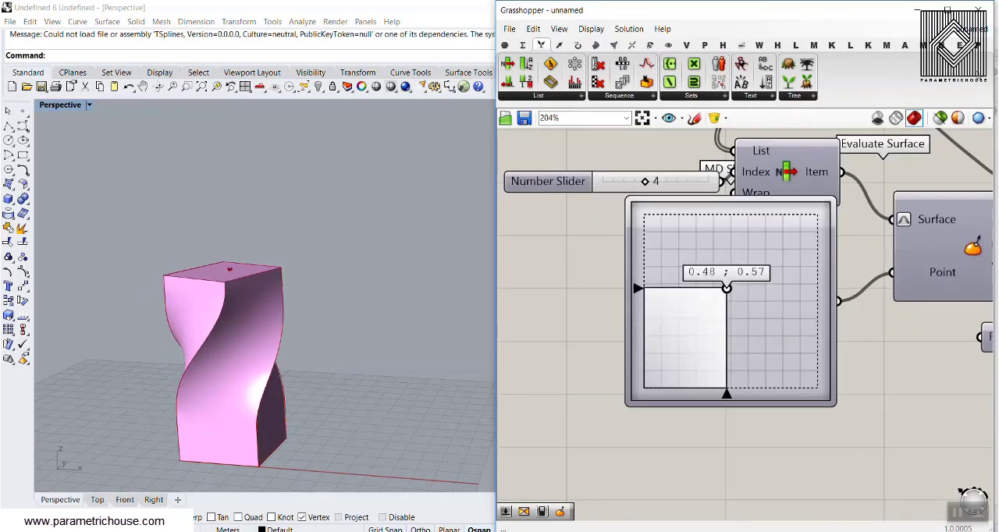
{"action": "left_click", "coordinate": [962, 30]}
{"action": "left_click", "coordinate": [928, 151]}
{"action": "right_click_drag", "start_coordinate": [720, 365], "coordinate": [760, 304]}
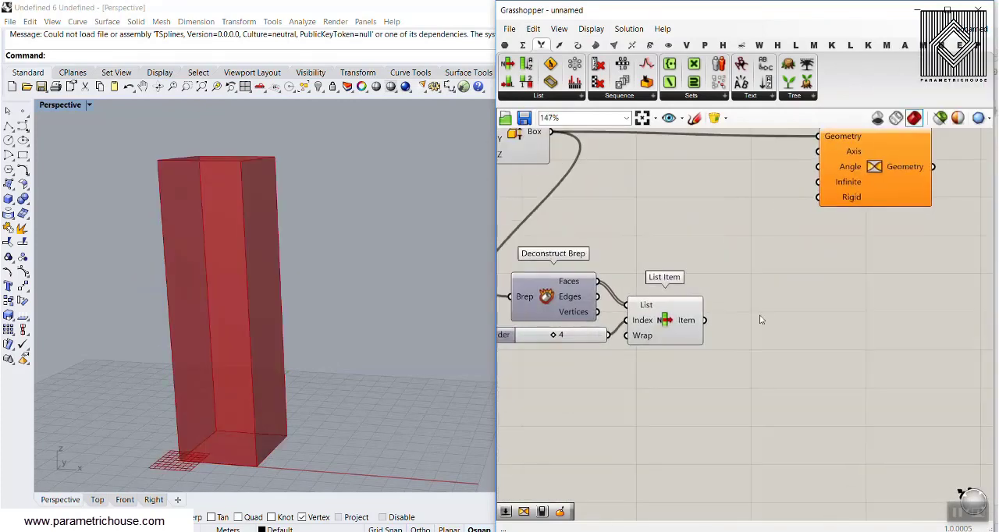
Step: Add an Evaluate Surface component and connect List Item's Item output to its Surface input
{"action": "left_click", "coordinate": [595, 45]}
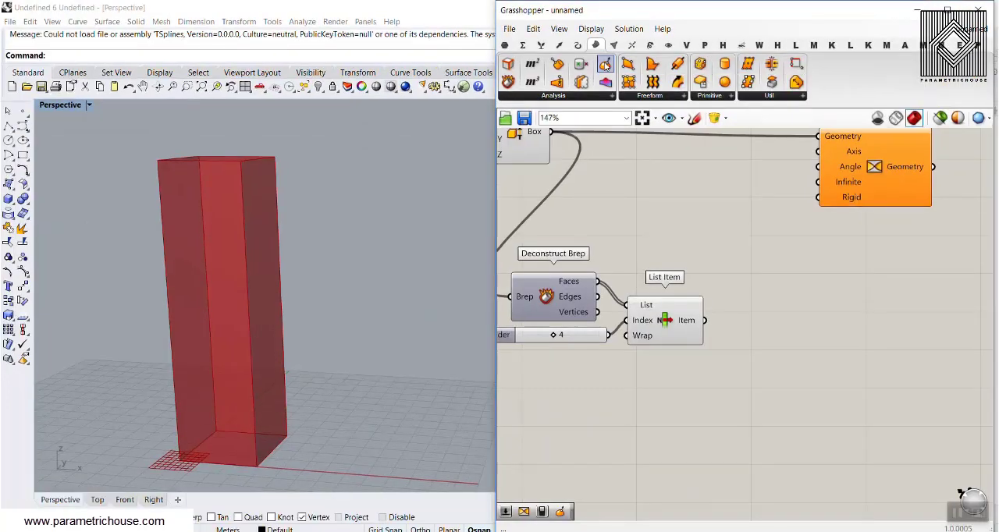
{"action": "left_click", "coordinate": [604, 81]}
{"action": "left_click", "coordinate": [761, 360]}
{"action": "scroll", "coordinate": [755, 356], "scroll_direction": "up", "scroll_amount": 3}
{"action": "right_click_drag", "start_coordinate": [753, 356], "coordinate": [715, 285]}
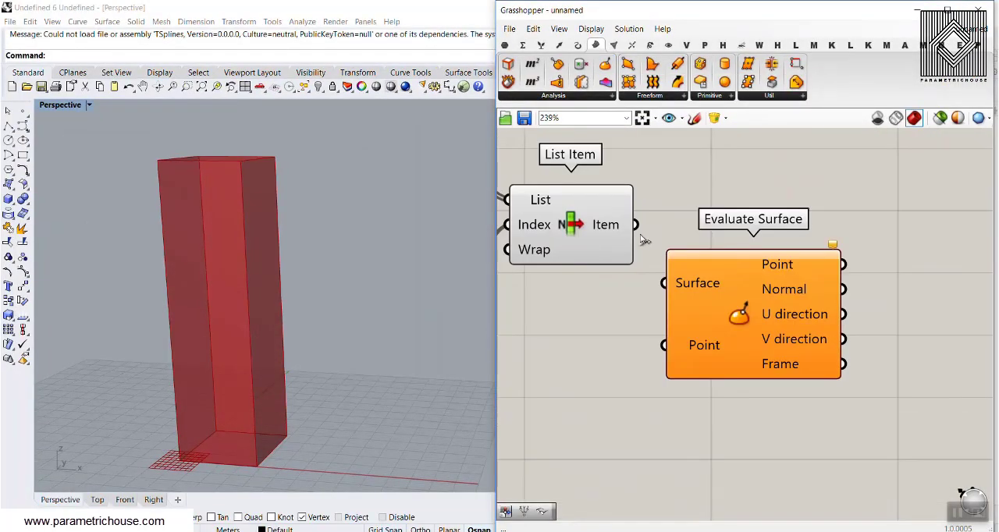
{"action": "left_click_drag", "start_coordinate": [636, 225], "coordinate": [664, 283]}
{"action": "right_click_drag", "start_coordinate": [762, 286], "coordinate": [715, 249]}
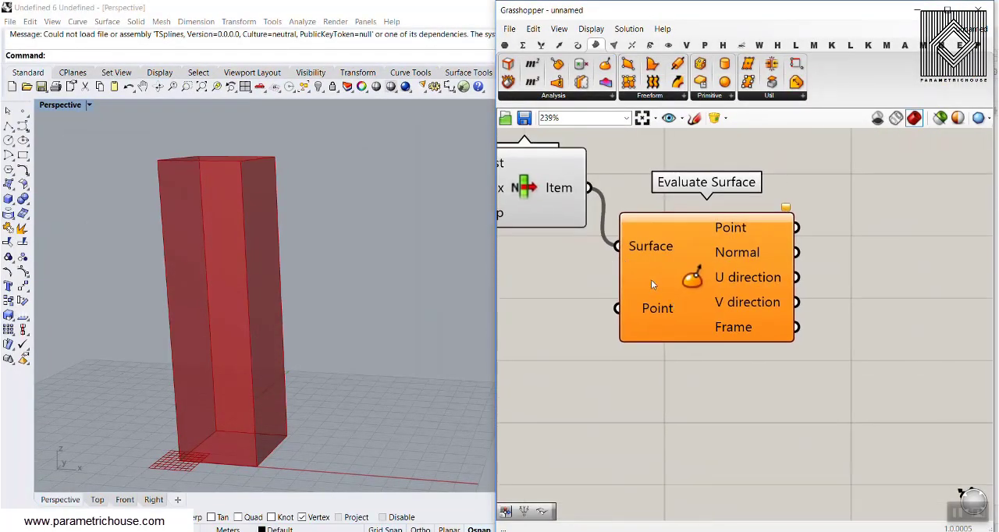
Step: Reparameterize Evaluate Surface's Surface input and move the component farther from List Item
{"action": "right_click", "coordinate": [651, 247]}
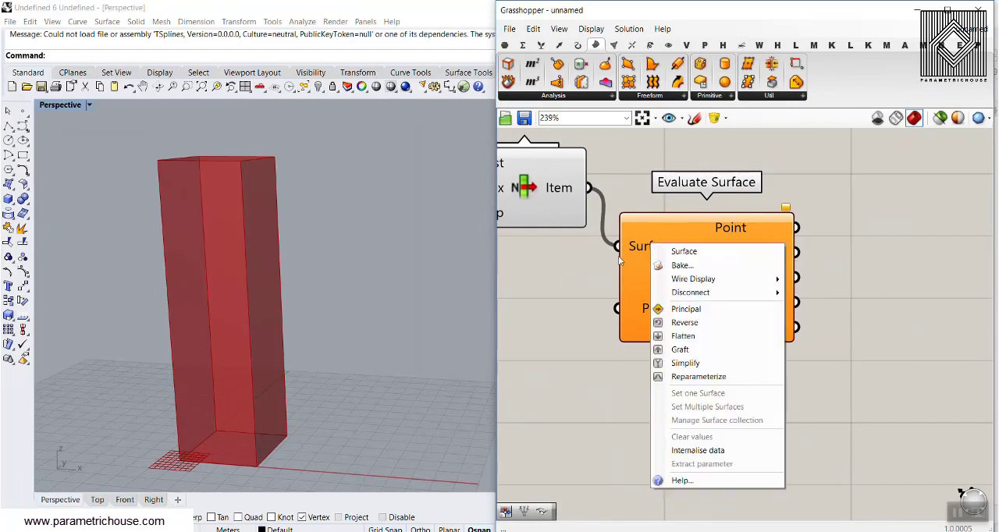
{"action": "left_click", "coordinate": [695, 377]}
{"action": "right_click_drag", "start_coordinate": [585, 334], "coordinate": [612, 310]}
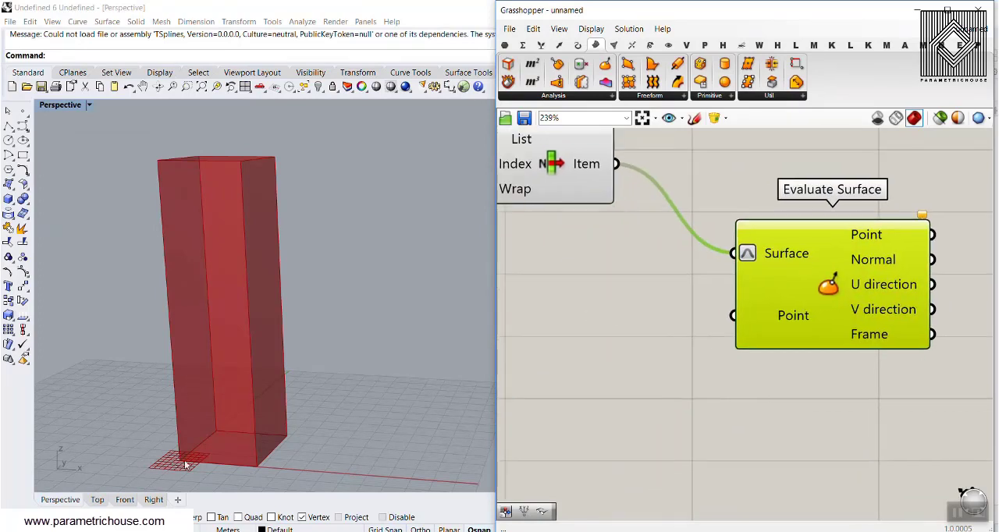
{"action": "right_click_drag", "start_coordinate": [575, 357], "coordinate": [632, 349]}
Step: Add an MD Slider below List Item and connect it to Evaluate Surface's Point input
{"action": "double_click", "coordinate": [632, 349]}
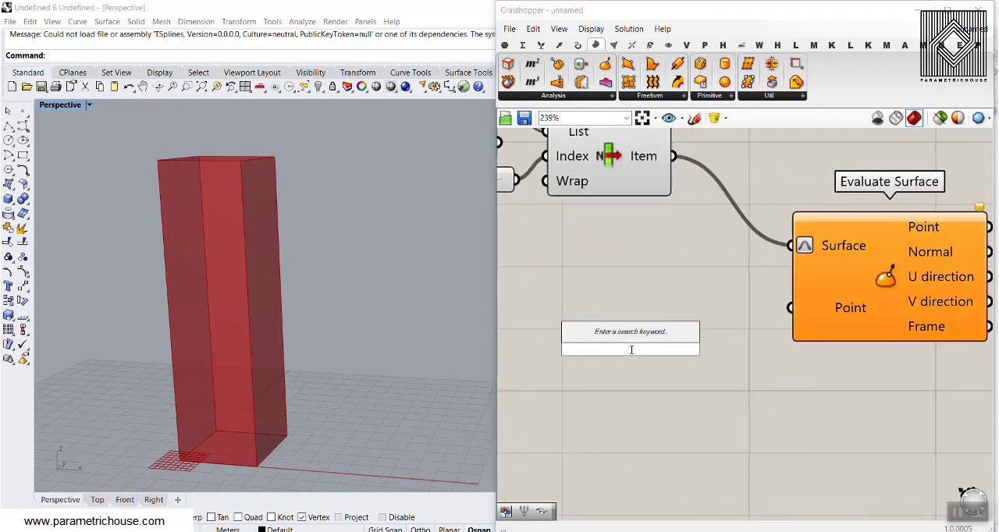
{"action": "type", "text": "md"}
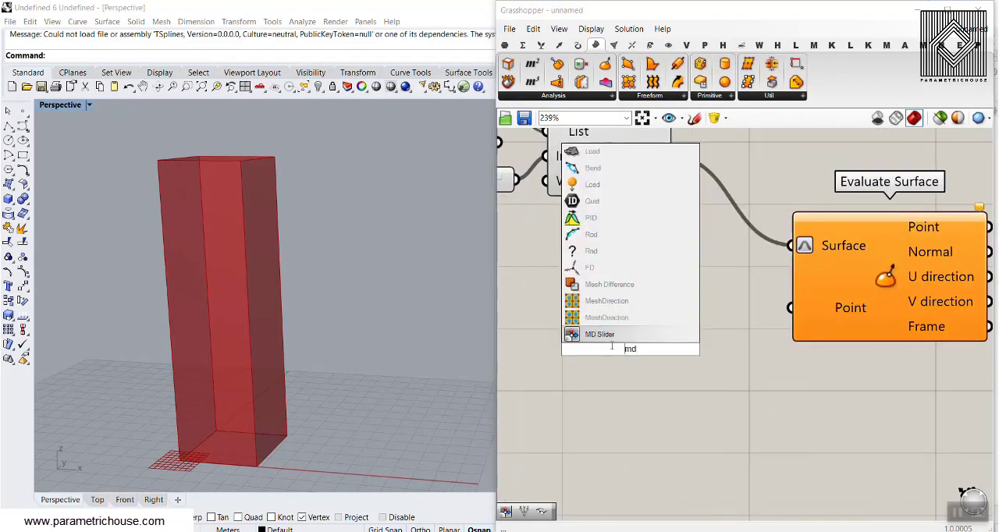
{"action": "key", "text": "Return"}
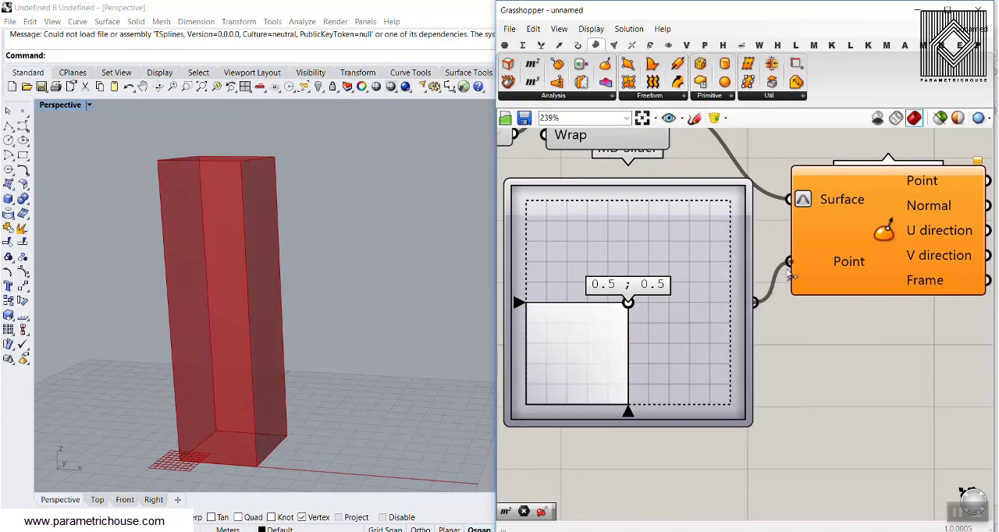
Step: Move the MD Slider's handle to a corner and set it to about 0.34 ; 0.51 while viewing the base face
{"action": "right_click_drag", "start_coordinate": [234, 328], "coordinate": [231, 275]}
{"action": "left_click_drag", "start_coordinate": [627, 303], "coordinate": [524, 399]}
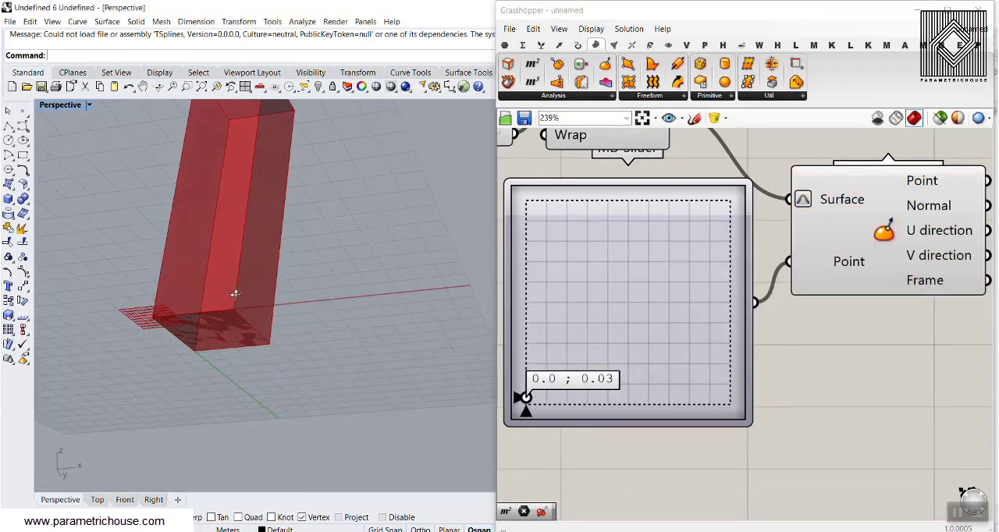
{"action": "right_click_drag", "start_coordinate": [232, 292], "coordinate": [216, 381]}
{"action": "left_click_drag", "start_coordinate": [527, 398], "coordinate": [570, 351]}
{"action": "right_click_drag", "start_coordinate": [906, 278], "coordinate": [760, 275]}
{"action": "scroll", "coordinate": [671, 374], "scroll_direction": "down", "scroll_amount": 5}
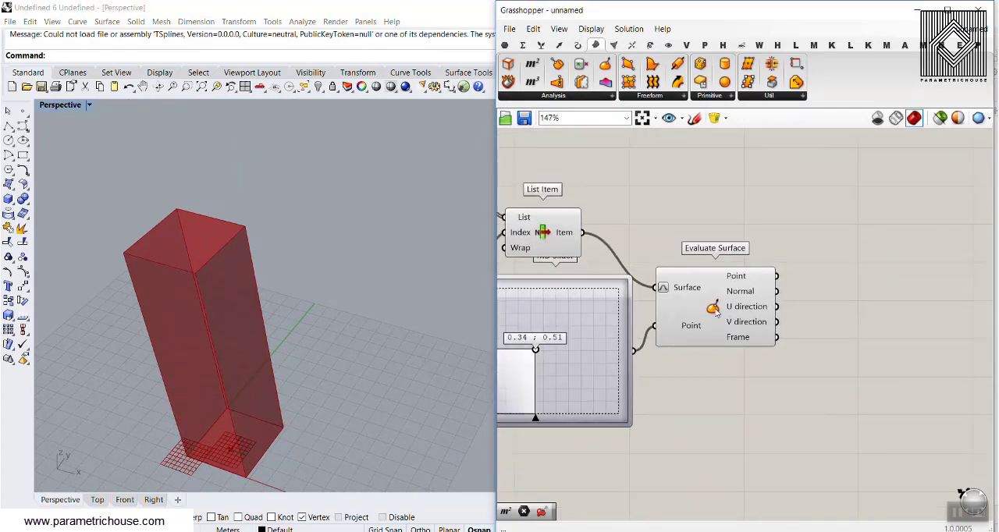
Step: Add a Project Point component beside Evaluate Surface and connect the evaluated Point to its Point input
{"action": "left_click", "coordinate": [665, 386]}
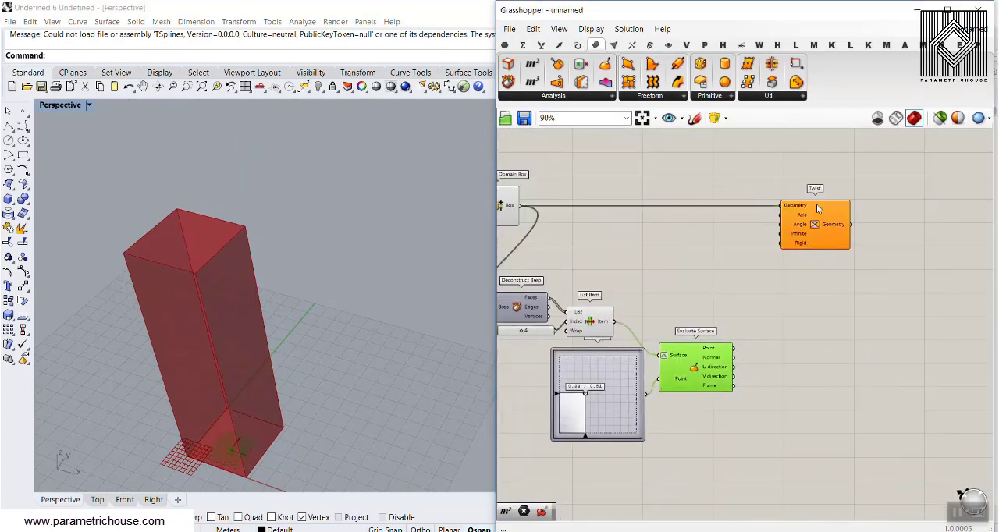
{"action": "scroll", "coordinate": [810, 218], "scroll_direction": "up", "scroll_amount": 3}
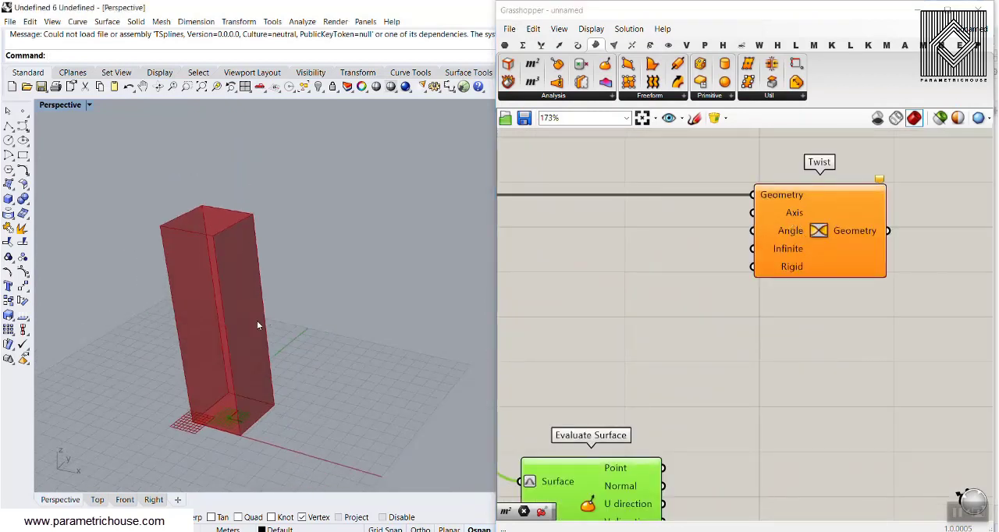
{"action": "scroll", "coordinate": [228, 412], "scroll_direction": "up", "scroll_amount": 3}
{"action": "right_click_drag", "start_coordinate": [678, 414], "coordinate": [647, 348]}
{"action": "double_click", "coordinate": [695, 380]}
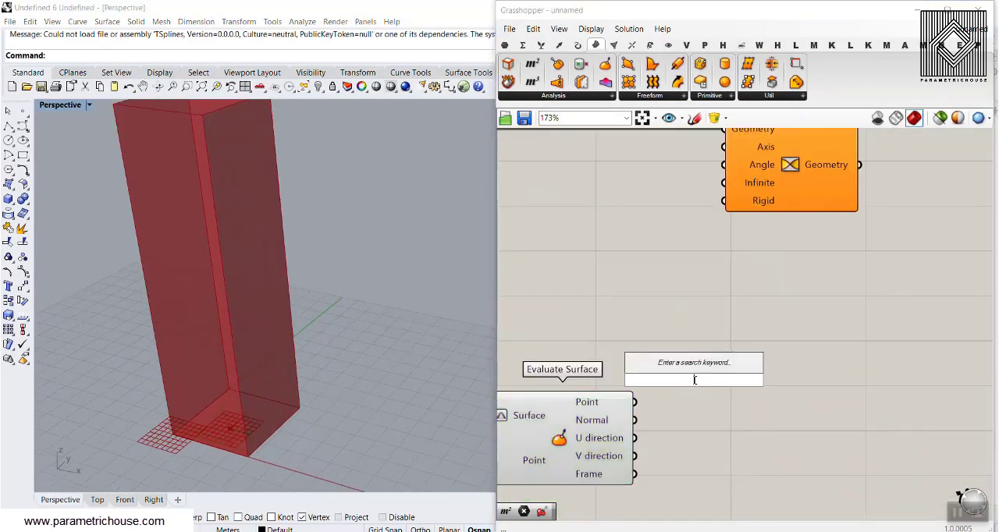
{"action": "type", "text": "pro"}
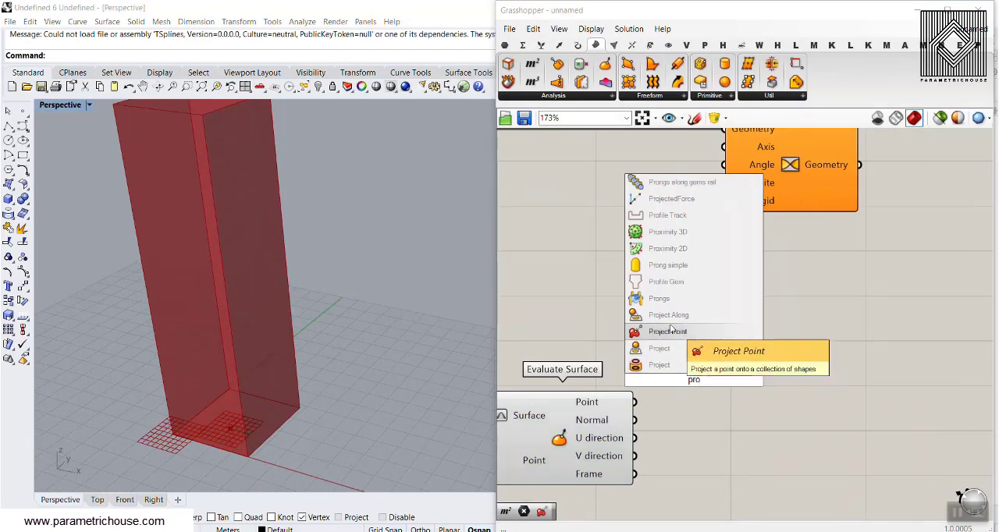
{"action": "left_click", "coordinate": [677, 334]}
{"action": "right_click_drag", "start_coordinate": [686, 387], "coordinate": [670, 299]}
{"action": "left_click_drag", "start_coordinate": [669, 303], "coordinate": [739, 368]}
{"action": "scroll", "coordinate": [633, 329], "scroll_direction": "up", "scroll_amount": 2}
{"action": "left_click_drag", "start_coordinate": [612, 309], "coordinate": [711, 347]}
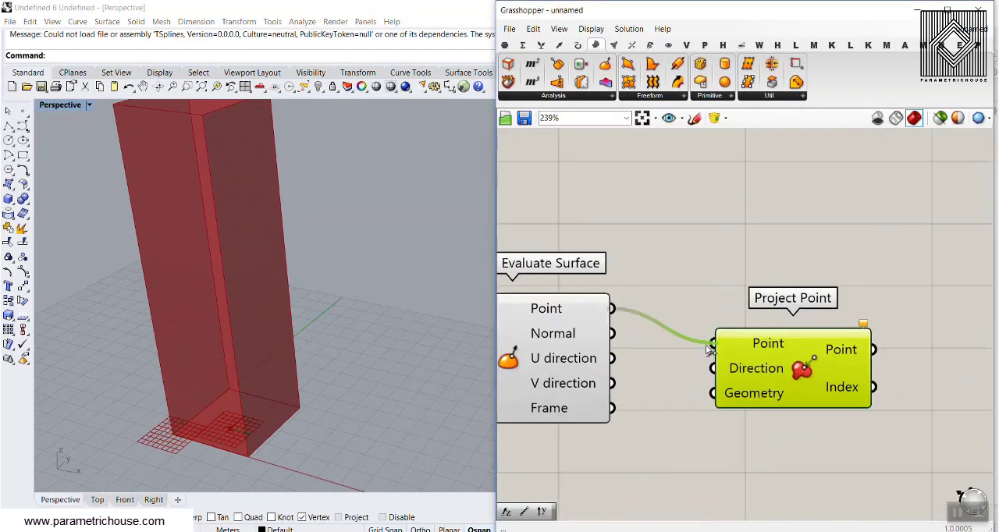
Step: Add a Unit Z vector beside Project Point and connect it to the Direction input
{"action": "left_click_drag", "start_coordinate": [771, 373], "coordinate": [784, 450]}
{"action": "double_click", "coordinate": [634, 457]}
{"action": "type", "text": "unit"}
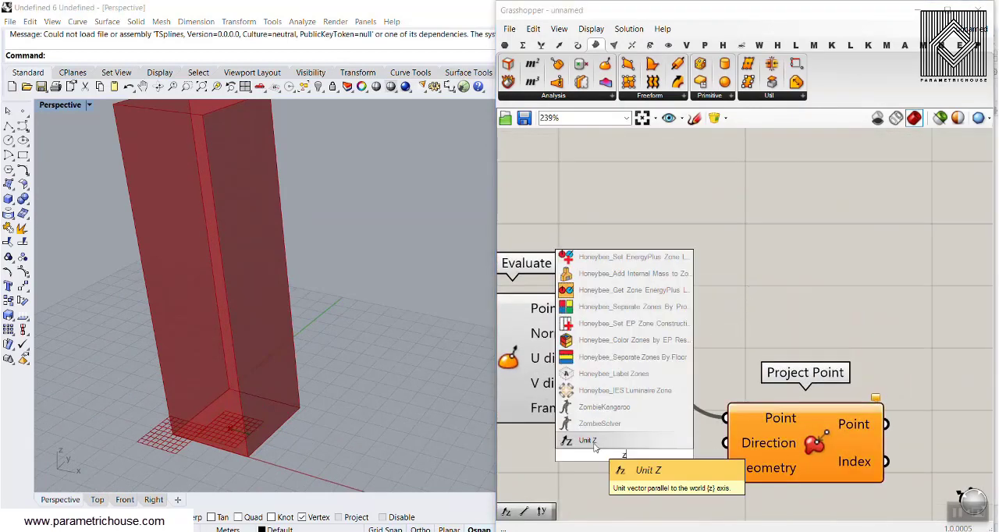
{"action": "left_click", "coordinate": [662, 460]}
{"action": "left_click_drag", "start_coordinate": [662, 457], "coordinate": [734, 443]}
{"action": "right_click_drag", "start_coordinate": [661, 384], "coordinate": [765, 366]}
Step: Connect Domain Box's Box output to Project Point's Geometry input
{"action": "scroll", "coordinate": [790, 371], "scroll_direction": "down", "scroll_amount": 3}
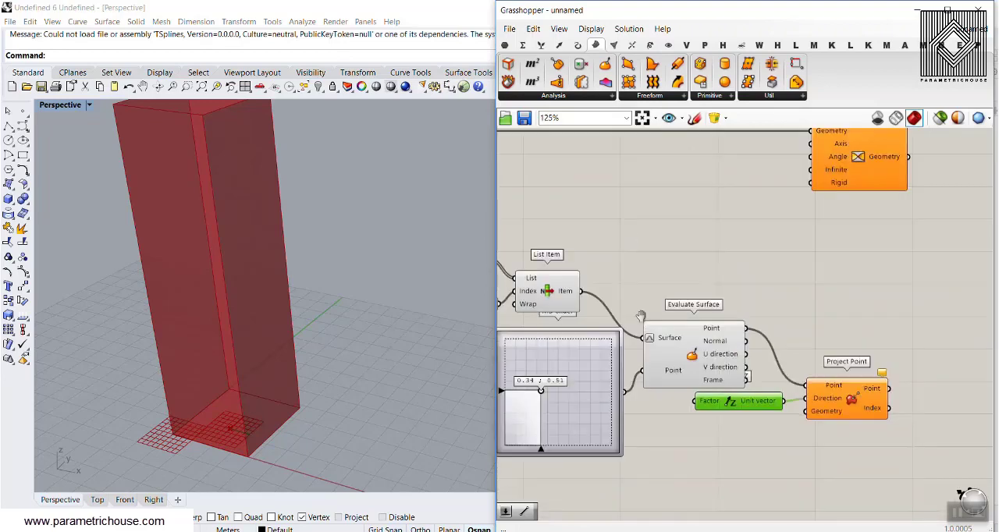
{"action": "right_click_drag", "start_coordinate": [640, 315], "coordinate": [780, 315]}
{"action": "right_click_drag", "start_coordinate": [597, 213], "coordinate": [605, 265]}
{"action": "scroll", "coordinate": [600, 184], "scroll_direction": "down", "scroll_amount": 3}
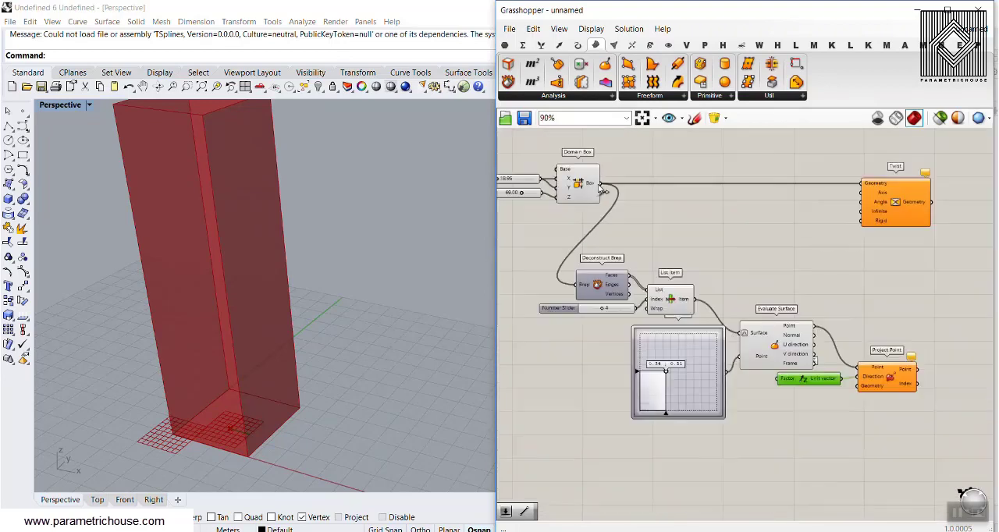
{"action": "scroll", "coordinate": [819, 337], "scroll_direction": "up", "scroll_amount": 1}
{"action": "left_click_drag", "start_coordinate": [600, 184], "coordinate": [699, 286]}
{"action": "scroll", "coordinate": [840, 357], "scroll_direction": "up", "scroll_amount": 5}
{"action": "left_click", "coordinate": [736, 277]}
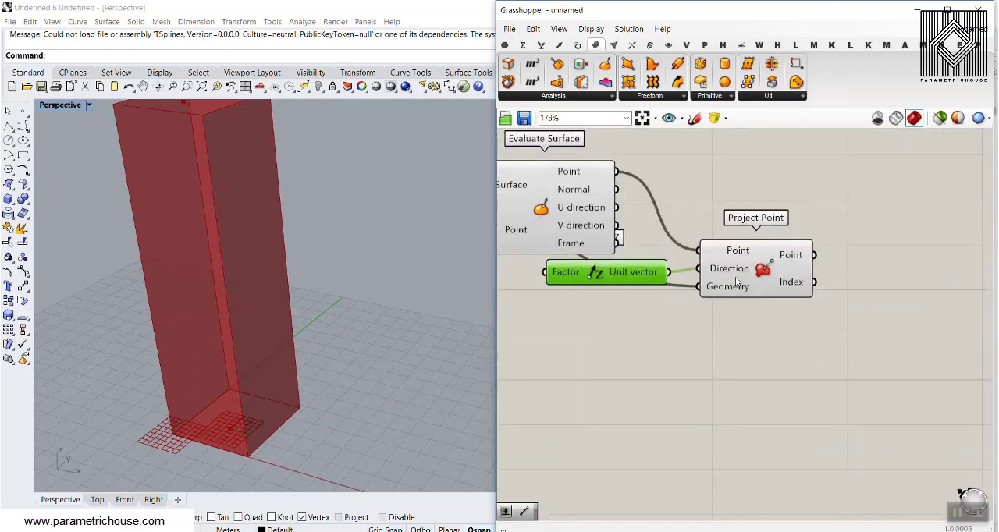
Step: Shift the MD Slider's handle while viewing the projected point on the box's top face
{"action": "right_click_drag", "start_coordinate": [285, 327], "coordinate": [217, 225]}
{"action": "right_click_drag", "start_coordinate": [564, 292], "coordinate": [674, 238]}
{"action": "scroll", "coordinate": [674, 238], "scroll_direction": "down", "scroll_amount": 4}
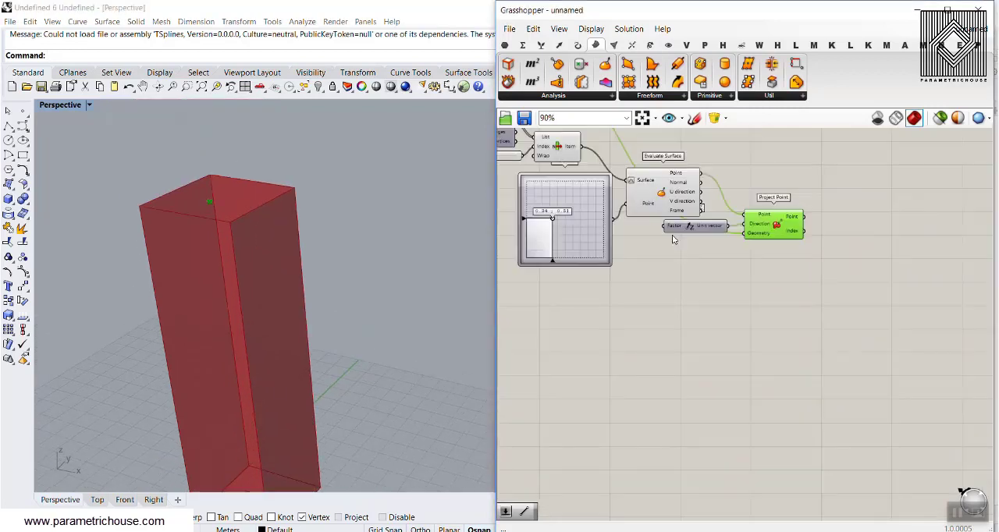
{"action": "scroll", "coordinate": [544, 240], "scroll_direction": "up", "scroll_amount": 3}
{"action": "left_click_drag", "start_coordinate": [562, 208], "coordinate": [551, 234]}
{"action": "right_click_drag", "start_coordinate": [791, 237], "coordinate": [705, 237]}
{"action": "scroll", "coordinate": [705, 237], "scroll_direction": "down", "scroll_amount": 3}
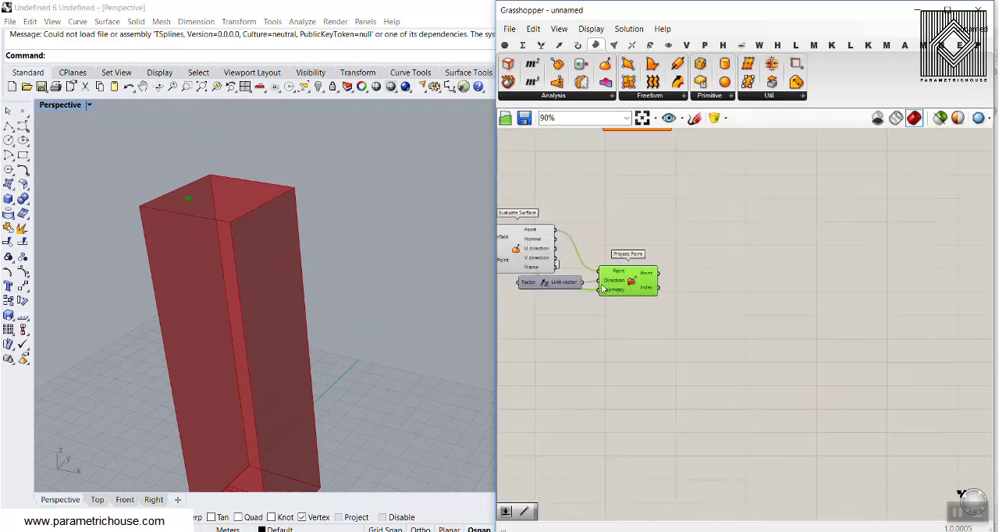
{"action": "left_click", "coordinate": [635, 214]}
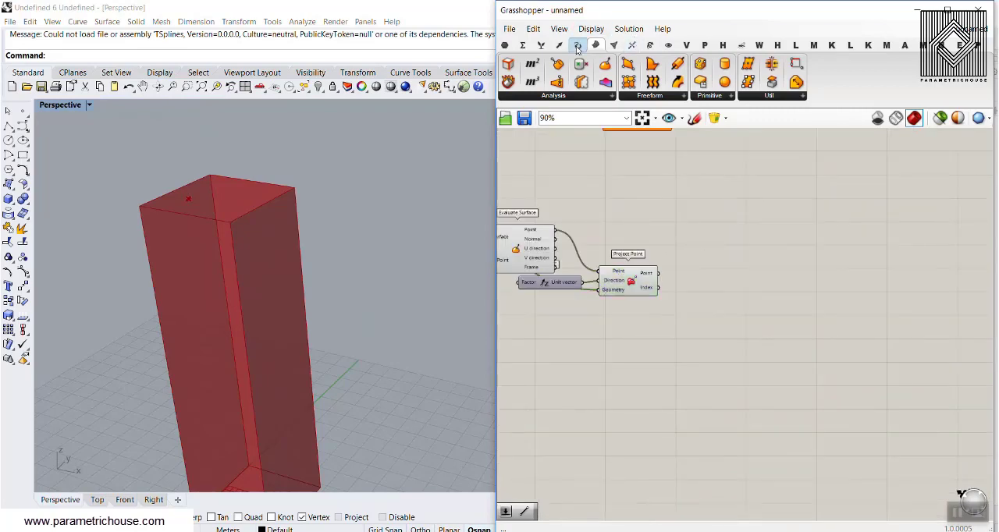
Step: Add a Line component with the evaluated point as Start Point and the projected point as End Point
{"action": "left_click", "coordinate": [577, 46]}
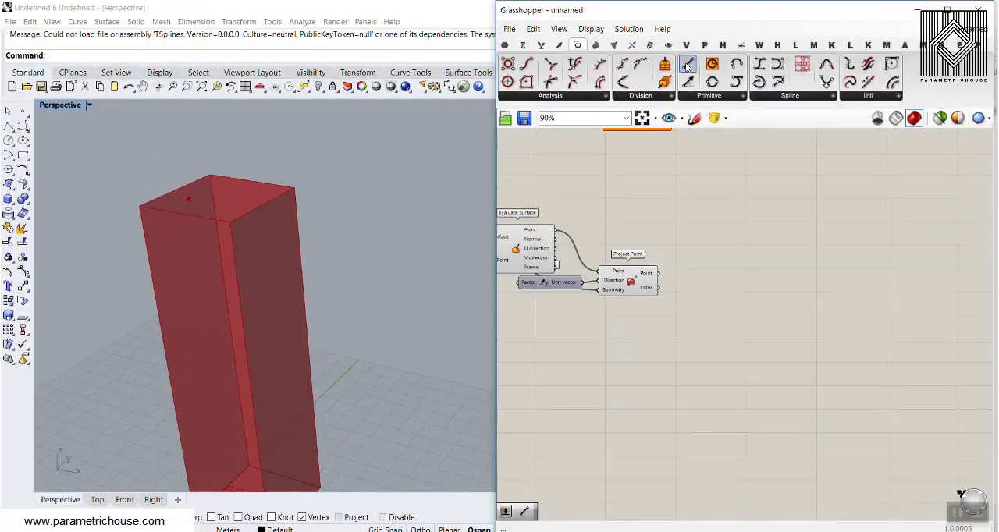
{"action": "scroll", "coordinate": [652, 202], "scroll_direction": "up", "scroll_amount": 2}
{"action": "left_click_drag", "start_coordinate": [687, 68], "coordinate": [690, 253]}
{"action": "right_click_drag", "start_coordinate": [742, 282], "coordinate": [670, 264]}
{"action": "left_click", "coordinate": [673, 303]}
{"action": "right_click_drag", "start_coordinate": [278, 323], "coordinate": [309, 291], "text": "shift"}
{"action": "scroll", "coordinate": [360, 244], "scroll_direction": "down", "scroll_amount": 5}
{"action": "scroll", "coordinate": [274, 299], "scroll_direction": "up", "scroll_amount": 4}
{"action": "scroll", "coordinate": [271, 302], "scroll_direction": "down", "scroll_amount": 2}
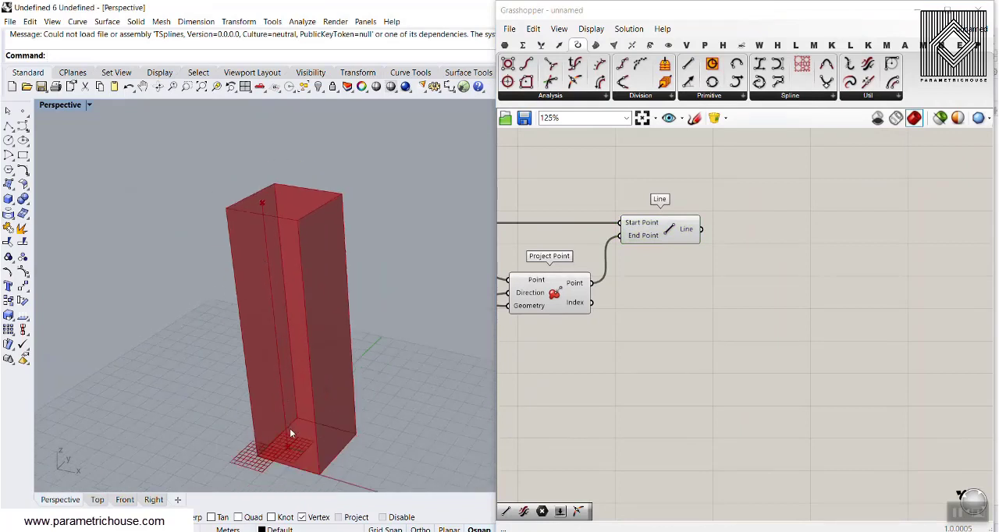
Step: Move the Twist component past Line and connect the Line output to its Axis input
{"action": "right_click_drag", "start_coordinate": [654, 232], "coordinate": [632, 336]}
{"action": "left_click_drag", "start_coordinate": [537, 166], "coordinate": [732, 168]}
{"action": "right_click_drag", "start_coordinate": [672, 208], "coordinate": [677, 255]}
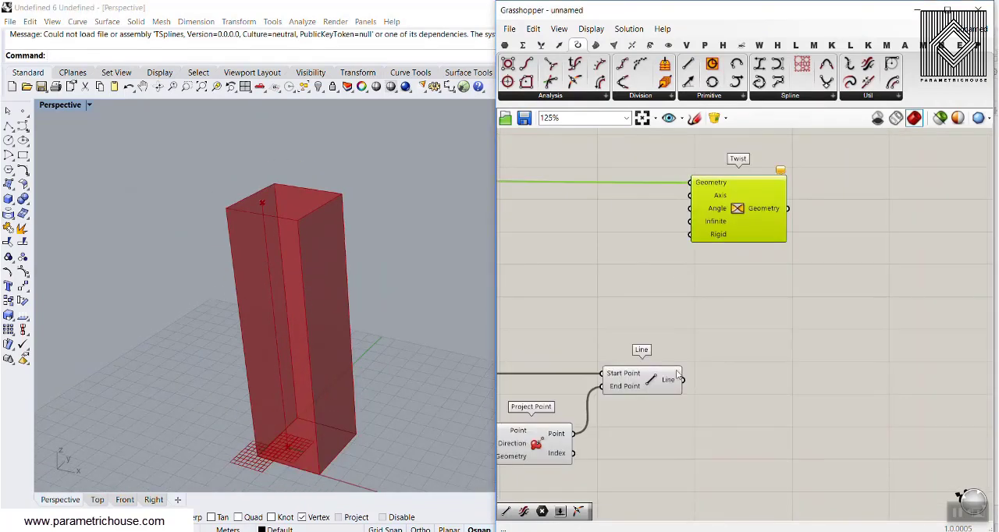
{"action": "left_click_drag", "start_coordinate": [682, 380], "coordinate": [690, 195]}
Step: Set the MD Slider to 0.4 ; 0.37 to shift the twist axis
{"action": "scroll", "coordinate": [596, 314], "scroll_direction": "down", "scroll_amount": 3}
{"action": "right_click_drag", "start_coordinate": [537, 350], "coordinate": [777, 286]}
{"action": "scroll", "coordinate": [556, 308], "scroll_direction": "up", "scroll_amount": 4}
{"action": "left_click_drag", "start_coordinate": [605, 348], "coordinate": [634, 331]}
{"action": "scroll", "coordinate": [692, 209], "scroll_direction": "down", "scroll_amount": 3}
Step: Turn off the Domain Box preview so only the twisted geometry is displayed
{"action": "right_click_drag", "start_coordinate": [615, 147], "coordinate": [592, 227]}
{"action": "right_click_drag", "start_coordinate": [515, 130], "coordinate": [574, 165]}
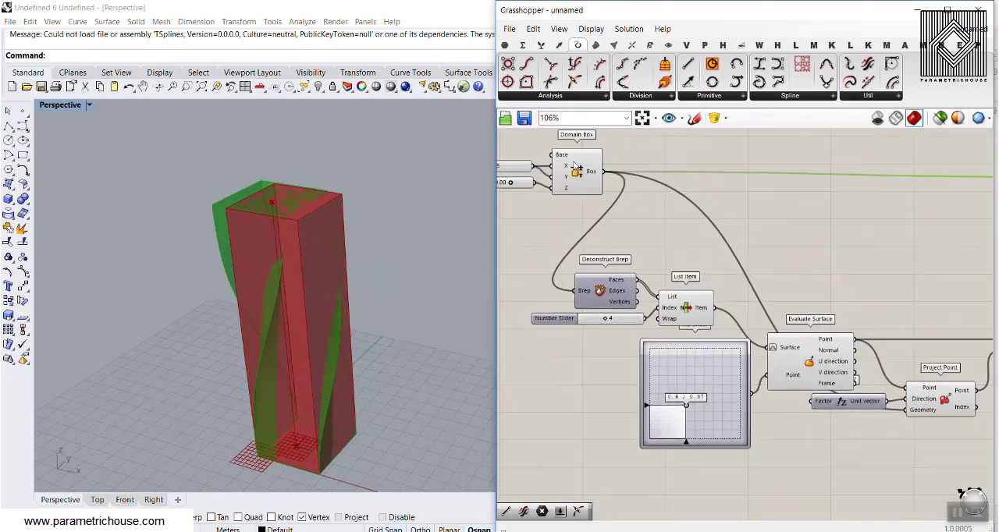
{"action": "right_click", "coordinate": [578, 166]}
{"action": "right_click_drag", "start_coordinate": [673, 337], "coordinate": [665, 266]}
{"action": "right_click_drag", "start_coordinate": [638, 205], "coordinate": [653, 303]}
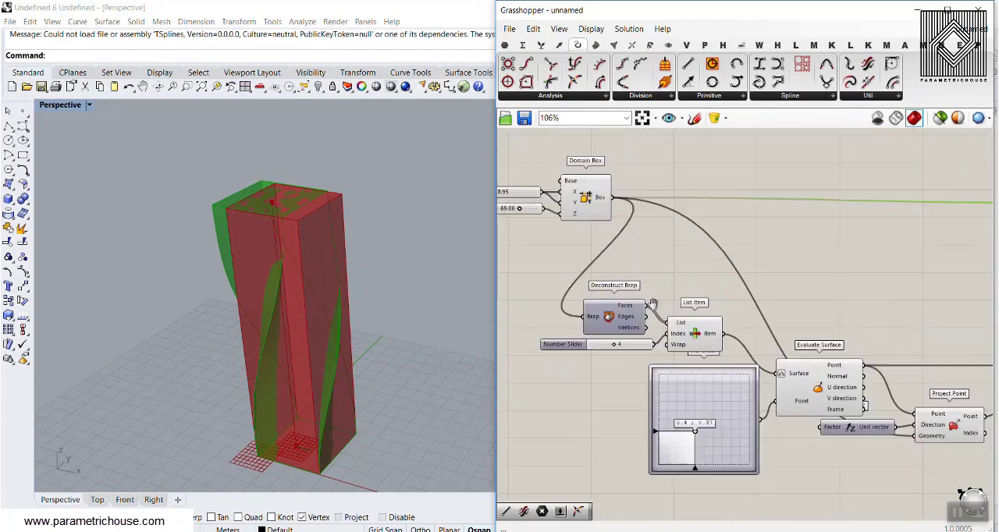
{"action": "right_click", "coordinate": [591, 198]}
{"action": "left_click", "coordinate": [605, 216]}
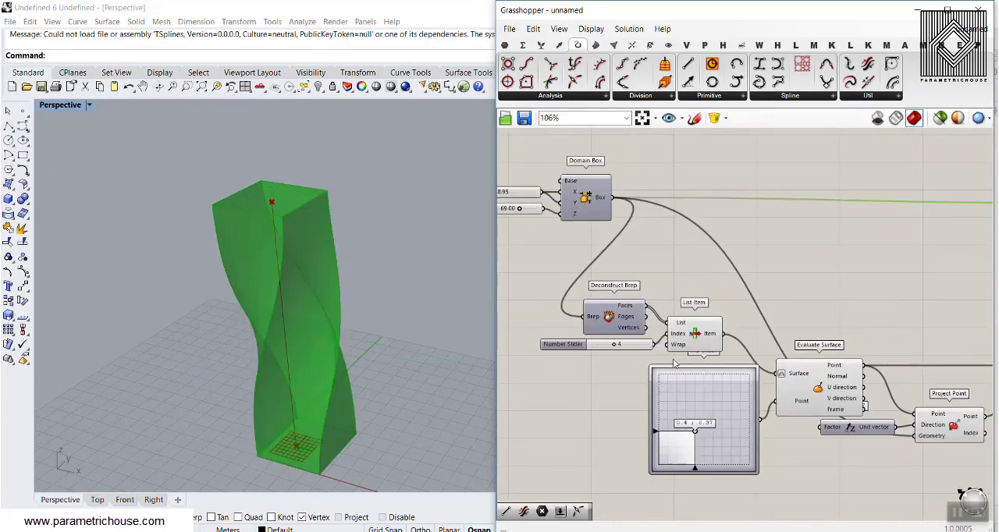
{"action": "right_click_drag", "start_coordinate": [777, 304], "coordinate": [774, 232]}
{"action": "left_click", "coordinate": [775, 231]}
Step: Move the MD Slider's handle slightly to relocate the twist axis within the base face
{"action": "scroll", "coordinate": [699, 389], "scroll_direction": "up", "scroll_amount": 3}
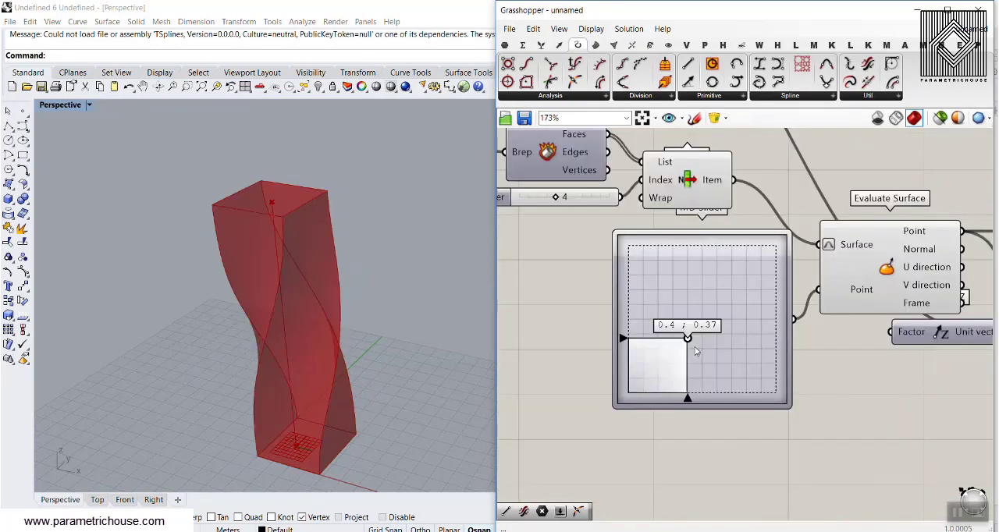
{"action": "left_click_drag", "start_coordinate": [688, 338], "coordinate": [678, 318]}
{"action": "scroll", "coordinate": [676, 314], "scroll_direction": "down", "scroll_amount": 4}
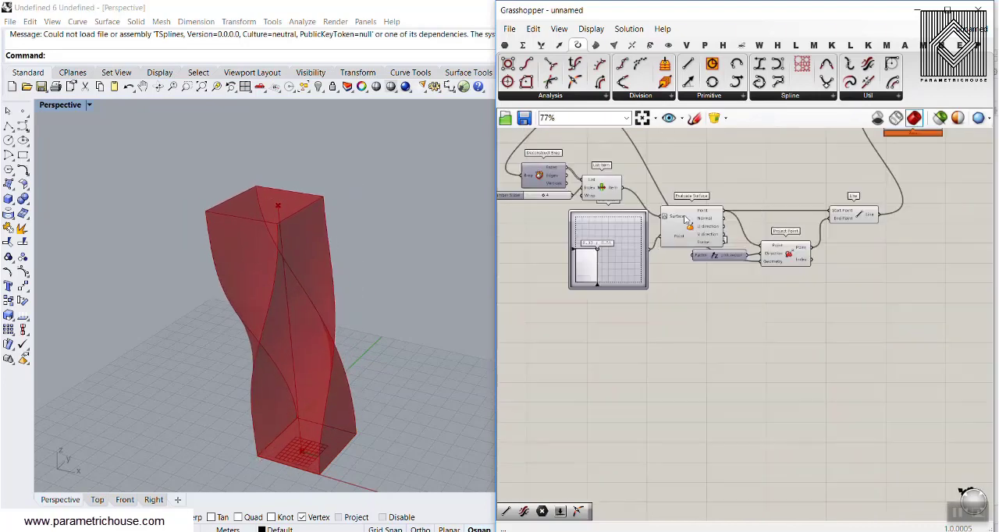
Step: Add a Sub Curve component beside Line and connect the Line output to its Base curve input
{"action": "right_click_drag", "start_coordinate": [832, 192], "coordinate": [676, 288]}
{"action": "scroll", "coordinate": [680, 308], "scroll_direction": "up", "scroll_amount": 3}
{"action": "left_click", "coordinate": [669, 322]}
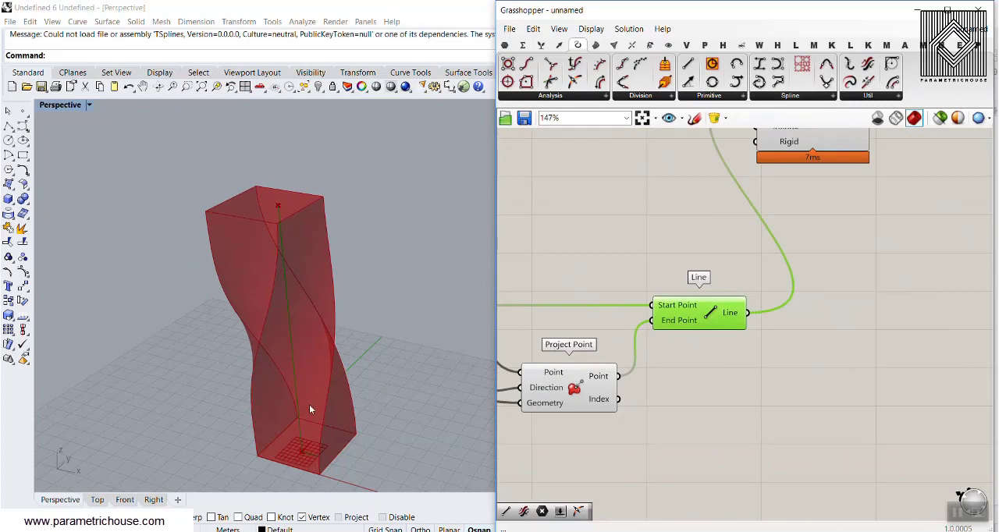
{"action": "right_click_drag", "start_coordinate": [734, 263], "coordinate": [660, 248]}
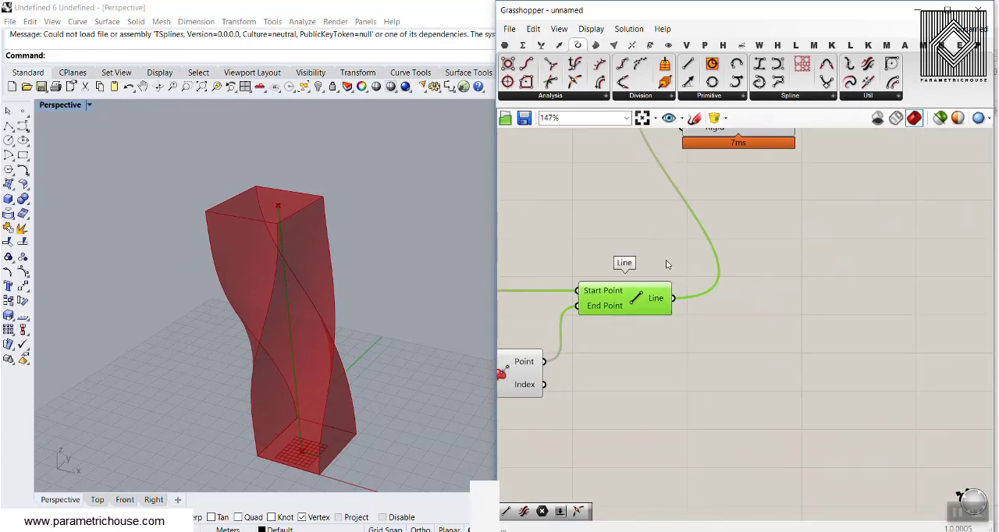
{"action": "double_click", "coordinate": [784, 331]}
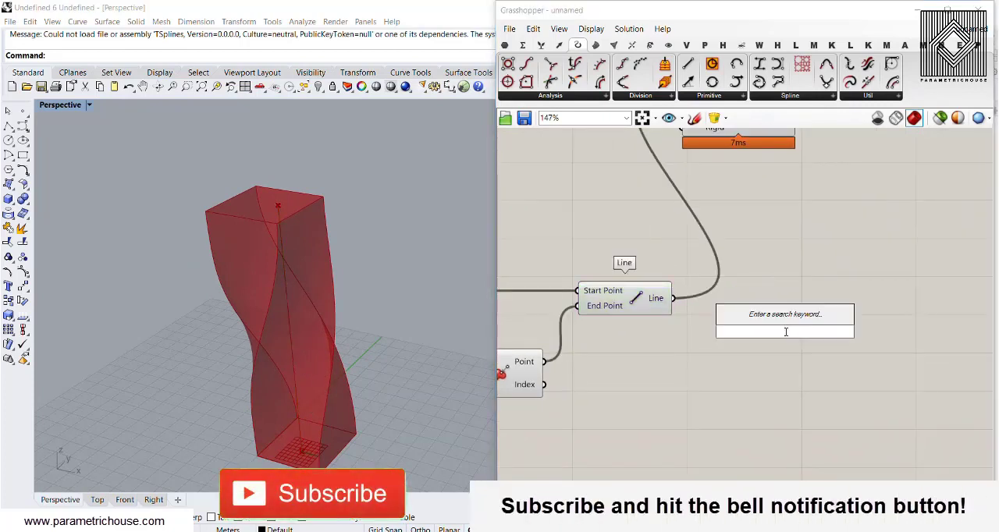
{"action": "type", "text": "sub"}
{"action": "left_click", "coordinate": [793, 283]}
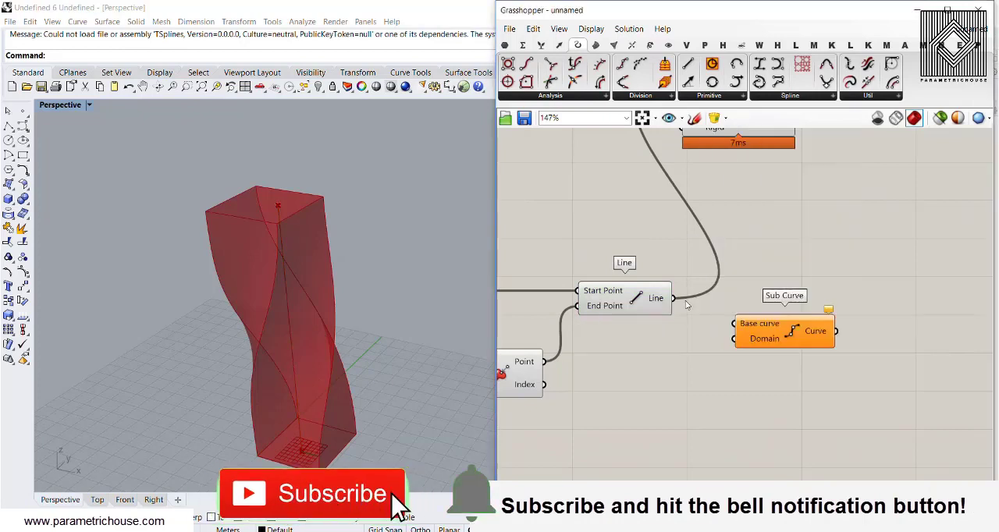
{"action": "scroll", "coordinate": [780, 328], "scroll_direction": "up", "scroll_amount": 3}
{"action": "left_click_drag", "start_coordinate": [662, 269], "coordinate": [759, 310]}
Step: Reparameterize Sub Curve's Base curve input and move the component farther from Line
{"action": "right_click", "coordinate": [778, 312]}
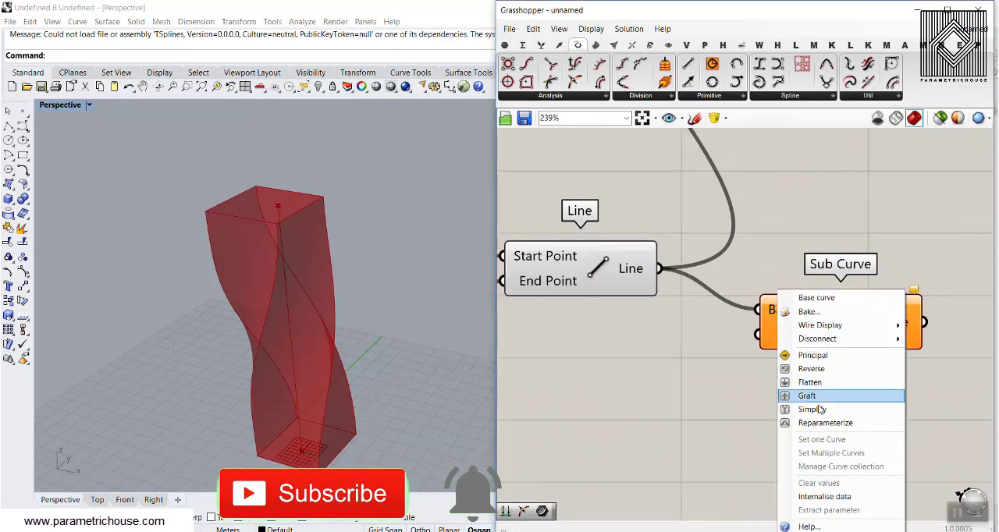
{"action": "left_click", "coordinate": [804, 421]}
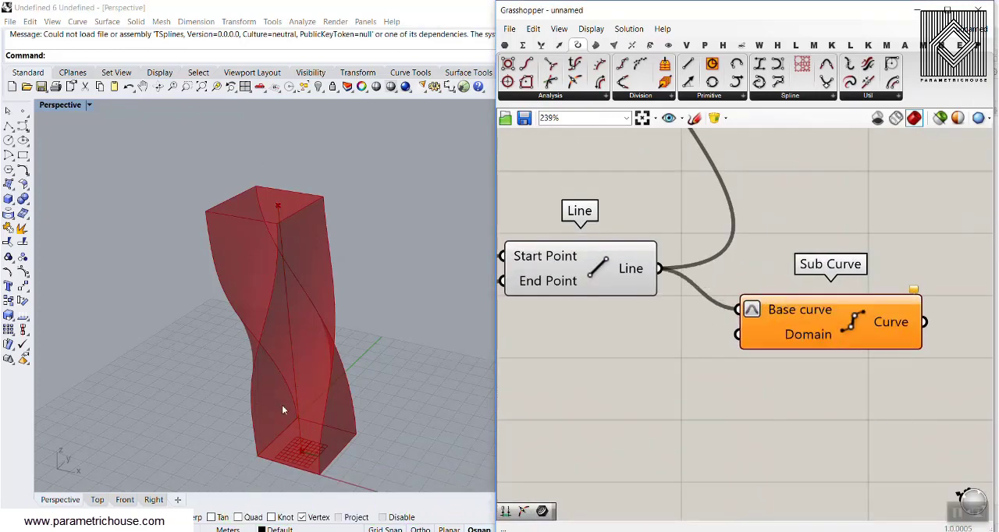
{"action": "right_click_drag", "start_coordinate": [640, 324], "coordinate": [586, 284]}
{"action": "left_click_drag", "start_coordinate": [734, 295], "coordinate": [807, 289]}
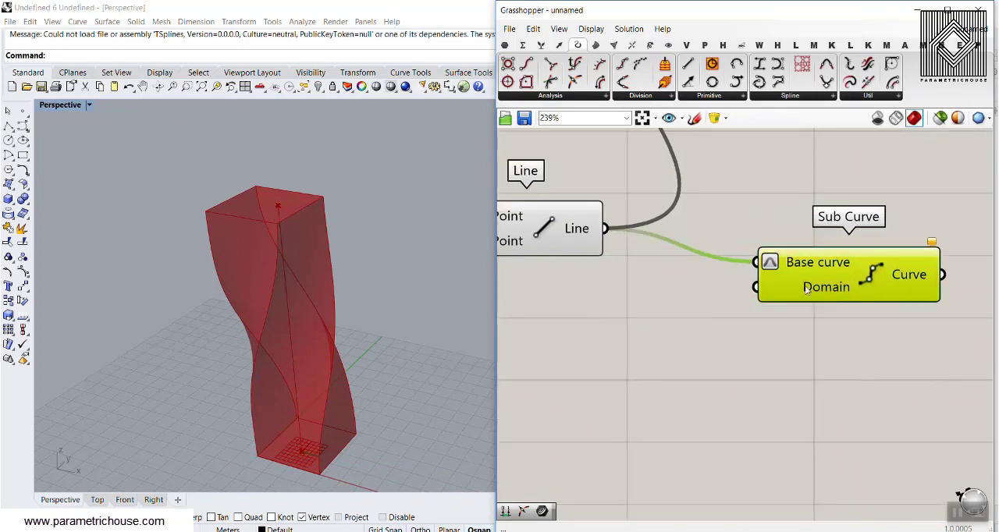
Step: Add a Construct Domain component below Line and connect it to Sub Curve's Domain input
{"action": "left_click", "coordinate": [523, 45]}
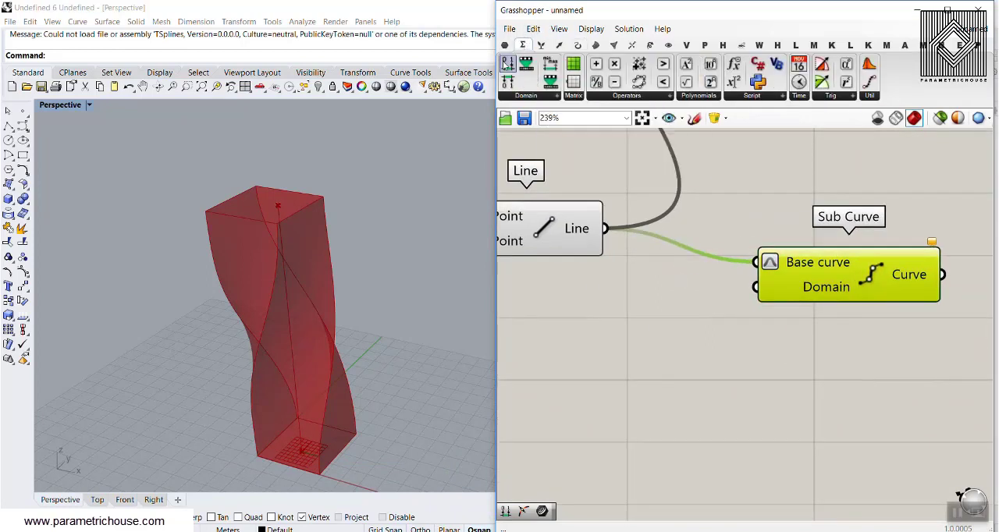
{"action": "left_click_drag", "start_coordinate": [508, 62], "coordinate": [594, 353]}
{"action": "right_click_drag", "start_coordinate": [601, 356], "coordinate": [660, 310]}
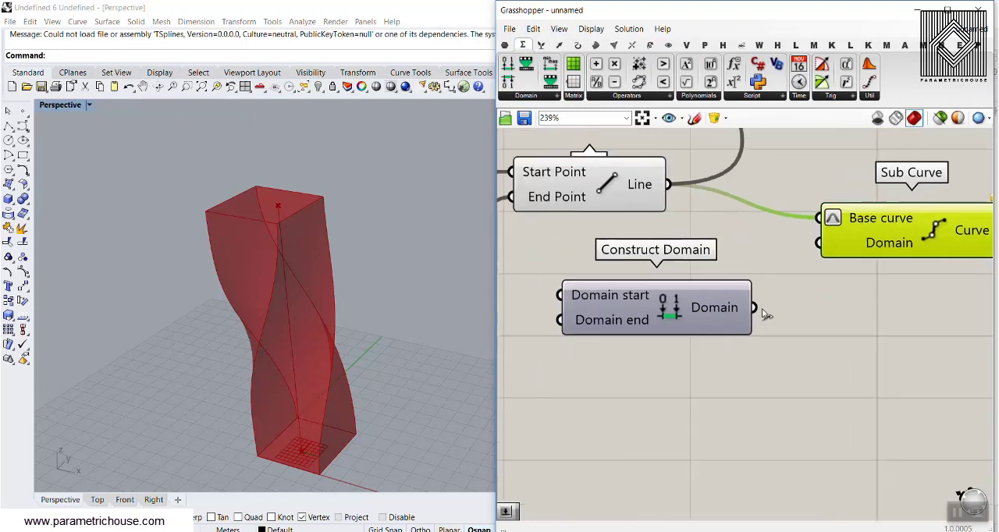
{"action": "left_click_drag", "start_coordinate": [754, 308], "coordinate": [828, 248]}
{"action": "right_click_drag", "start_coordinate": [633, 320], "coordinate": [769, 252]}
{"action": "left_click_drag", "start_coordinate": [770, 252], "coordinate": [795, 379]}
Step: Add a Number Slider with value 0.25 and connect it to Construct Domain's Domain start input
{"action": "double_click", "coordinate": [564, 355]}
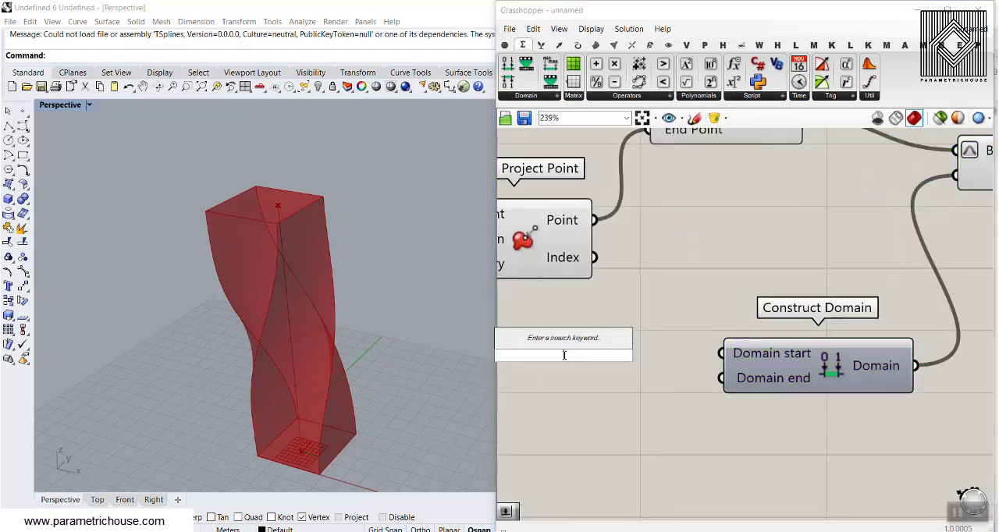
{"action": "type", "text": "0.25"}
{"action": "key", "text": "Return"}
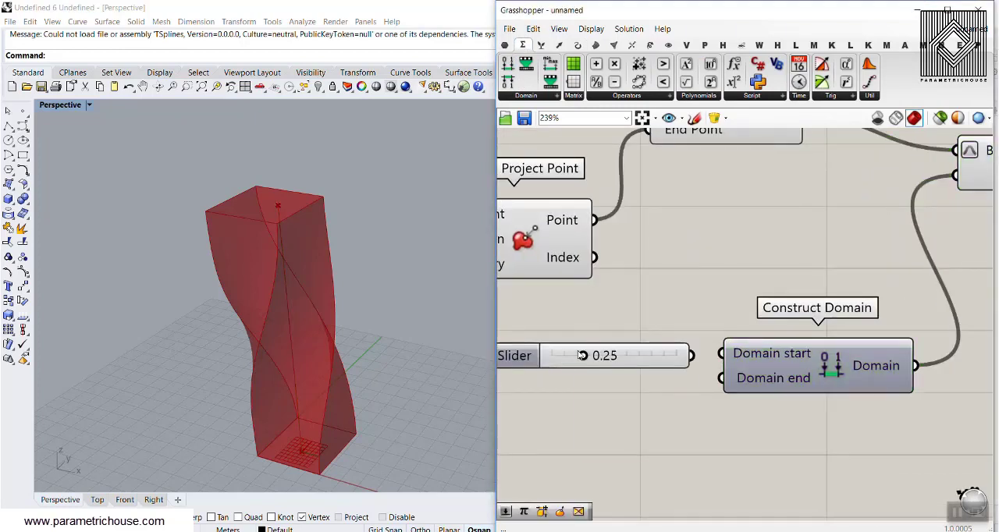
{"action": "left_click", "coordinate": [628, 361]}
Step: Duplicate the 0.25 slider, connect the copy to Domain end, and set it to 0.76
{"action": "left_click_drag", "start_coordinate": [622, 363], "coordinate": [633, 408], "text": "alt"}
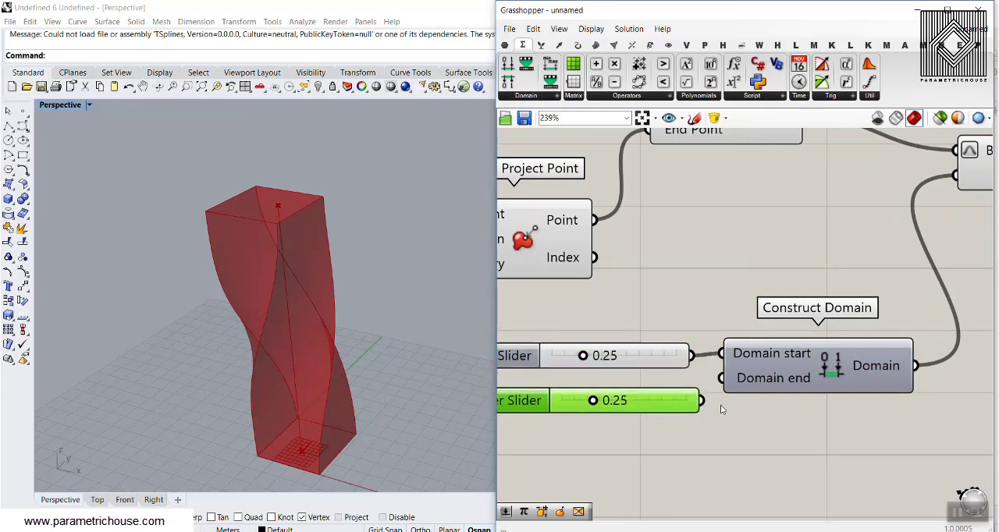
{"action": "left_click_drag", "start_coordinate": [724, 388], "coordinate": [721, 378]}
{"action": "left_click_drag", "start_coordinate": [593, 400], "coordinate": [646, 402]}
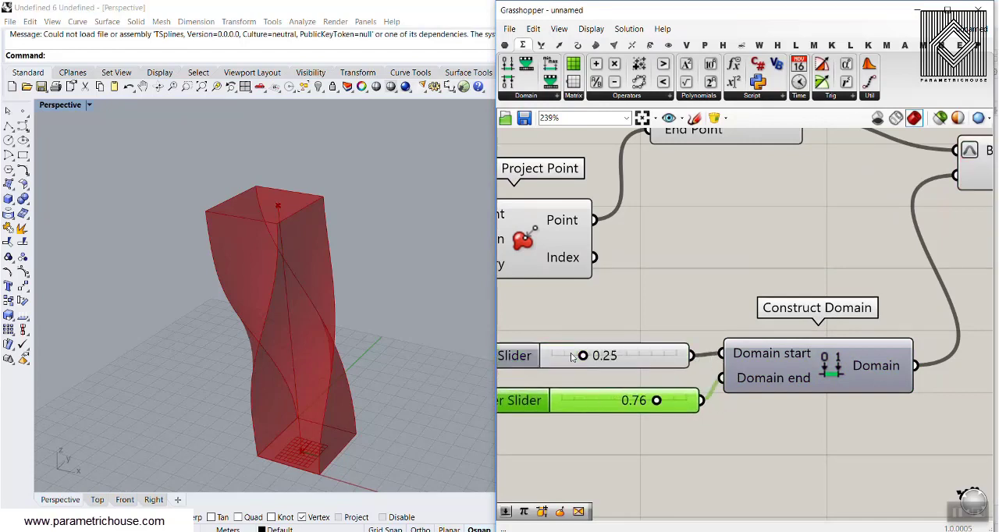
Step: Set the domain start slider to 0.07 and the end slider to 0.78 while viewing the selected Sub Curve segment
{"action": "scroll", "coordinate": [691, 294], "scroll_direction": "down", "scroll_amount": 3}
{"action": "right_click_drag", "start_coordinate": [692, 294], "coordinate": [674, 282]}
{"action": "left_click", "coordinate": [874, 201]}
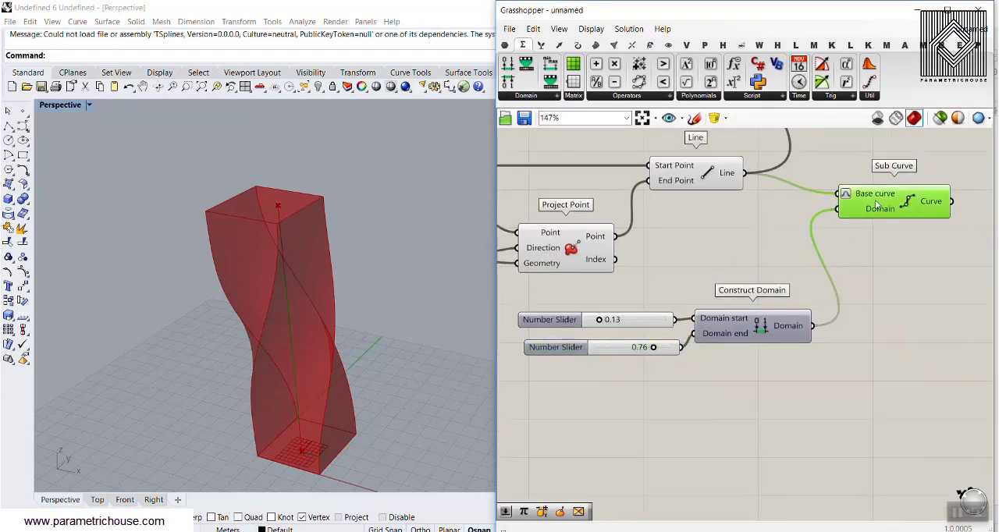
{"action": "right_click_drag", "start_coordinate": [348, 324], "coordinate": [343, 286]}
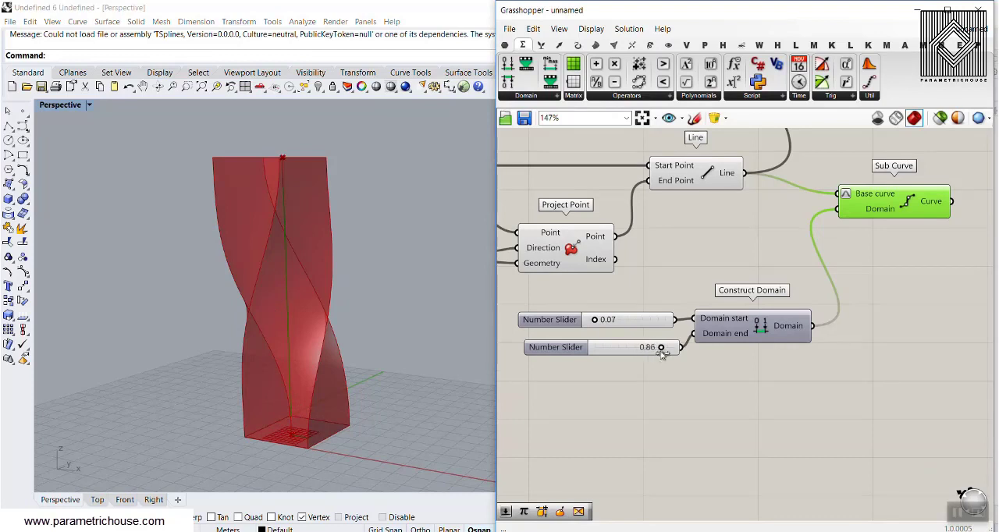
Step: Turn off the Line component's preview
{"action": "right_click_drag", "start_coordinate": [733, 207], "coordinate": [726, 266]}
{"action": "right_click", "coordinate": [701, 241]}
{"action": "left_click", "coordinate": [711, 258]}
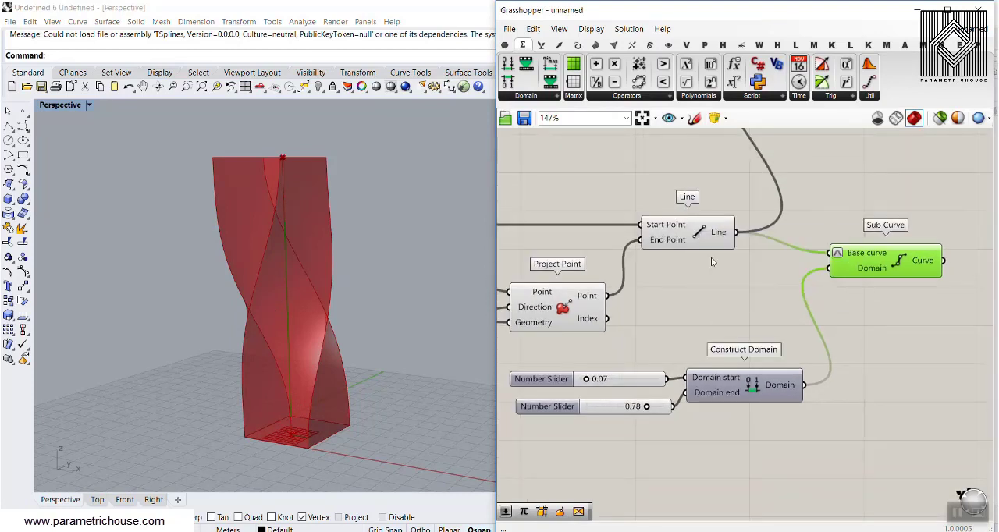
Step: Set the Domain start slider to 0.23
{"action": "right_click_drag", "start_coordinate": [597, 343], "coordinate": [612, 321]}
{"action": "scroll", "coordinate": [613, 321], "scroll_direction": "up", "scroll_amount": 3}
{"action": "left_click", "coordinate": [587, 343]}
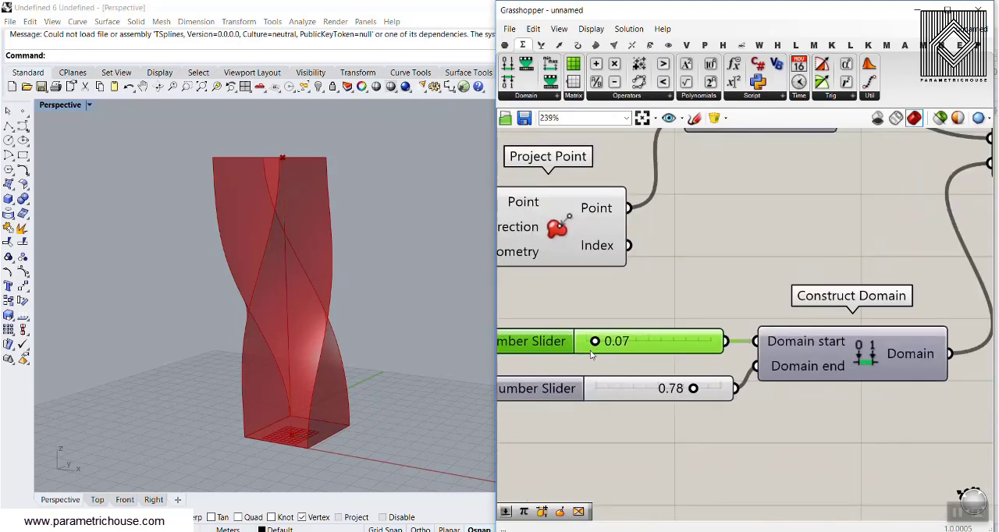
{"action": "left_click_drag", "start_coordinate": [622, 345], "coordinate": [594, 348]}
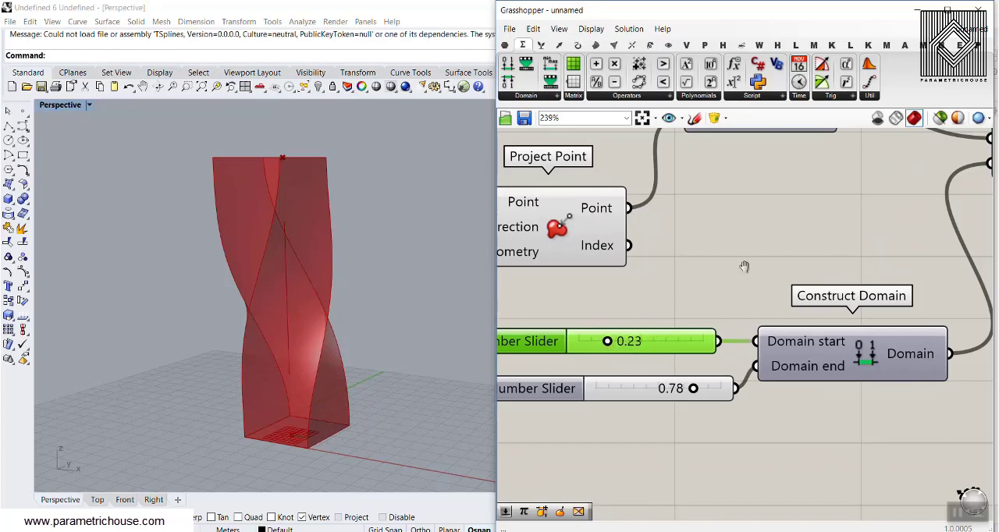
Step: Replace Line with Sub Curve's Curve output as the Twist component's Axis input
{"action": "right_click_drag", "start_coordinate": [745, 267], "coordinate": [628, 320]}
{"action": "scroll", "coordinate": [628, 320], "scroll_direction": "down", "scroll_amount": 4}
{"action": "right_click_drag", "start_coordinate": [768, 185], "coordinate": [705, 299]}
{"action": "left_click_drag", "start_coordinate": [664, 180], "coordinate": [803, 180]}
{"action": "left_click", "coordinate": [801, 348]}
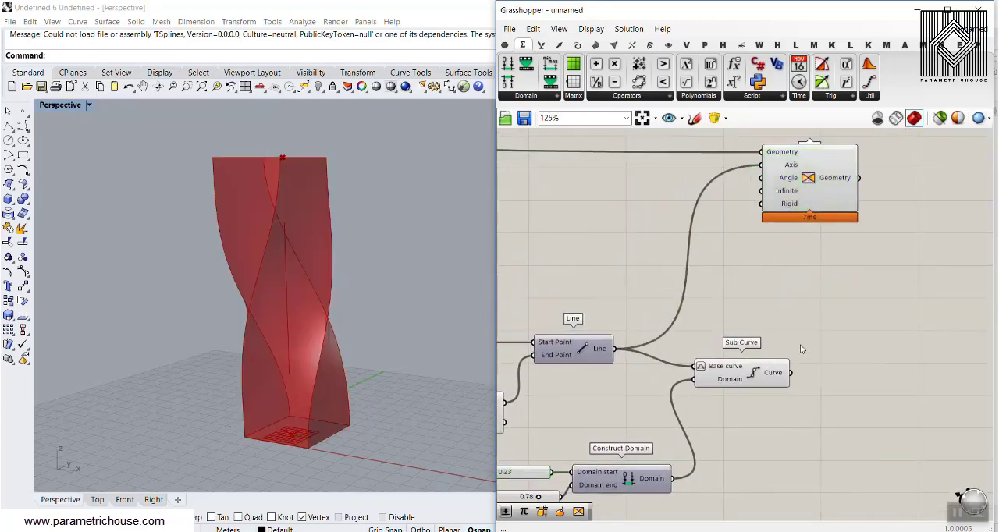
{"action": "left_click_drag", "start_coordinate": [790, 372], "coordinate": [761, 165]}
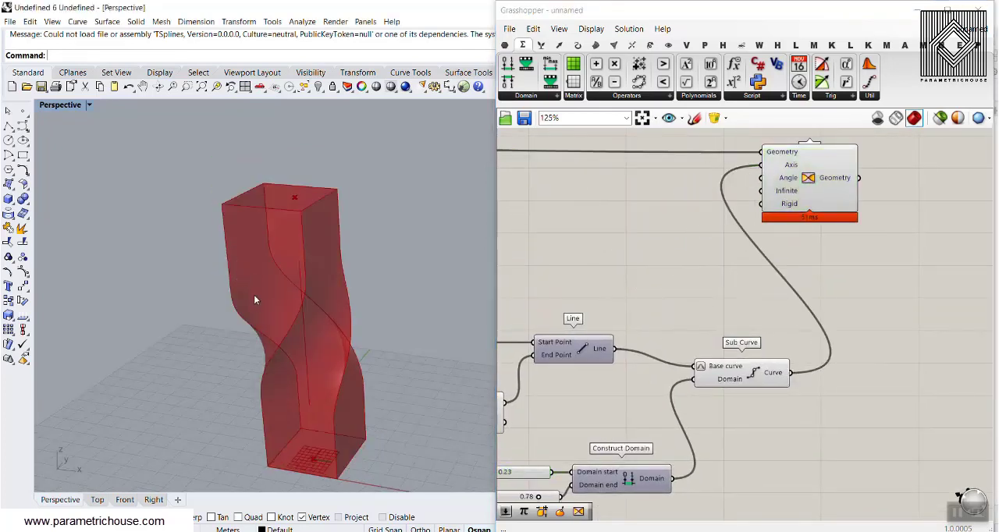
Step: Vary the twist axis segment with the domain sliders, finishing with the start at 0.00 and the end at 1.00
{"action": "right_click_drag", "start_coordinate": [321, 354], "coordinate": [292, 324]}
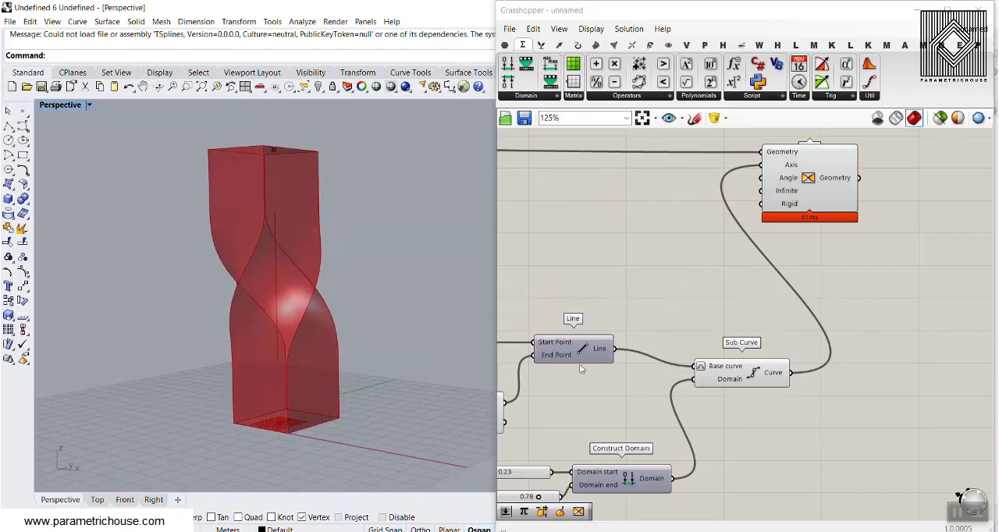
{"action": "right_click_drag", "start_coordinate": [580, 370], "coordinate": [676, 285]}
{"action": "scroll", "coordinate": [645, 406], "scroll_direction": "up", "scroll_amount": 3}
{"action": "mouse_move", "coordinate": [654, 414]}
{"action": "left_mouse_down"}
{"action": "mouse_move", "coordinate": [629, 414]}
{"action": "mouse_move", "coordinate": [659, 413]}
{"action": "left_mouse_up"}
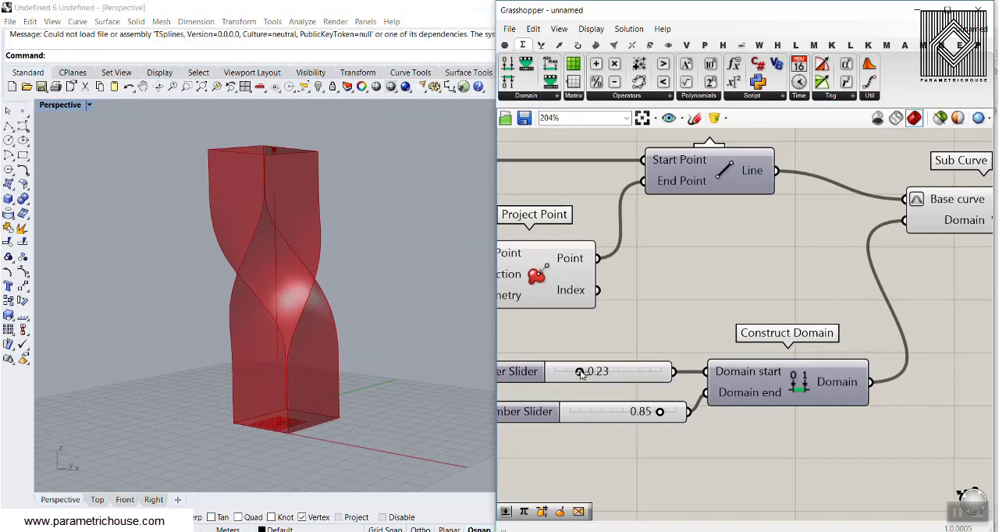
{"action": "mouse_move", "coordinate": [580, 373]}
{"action": "left_mouse_down"}
{"action": "mouse_move", "coordinate": [552, 373]}
{"action": "mouse_move", "coordinate": [623, 373]}
{"action": "mouse_move", "coordinate": [593, 377]}
{"action": "left_mouse_up"}
{"action": "left_click_drag", "start_coordinate": [659, 411], "coordinate": [709, 418]}
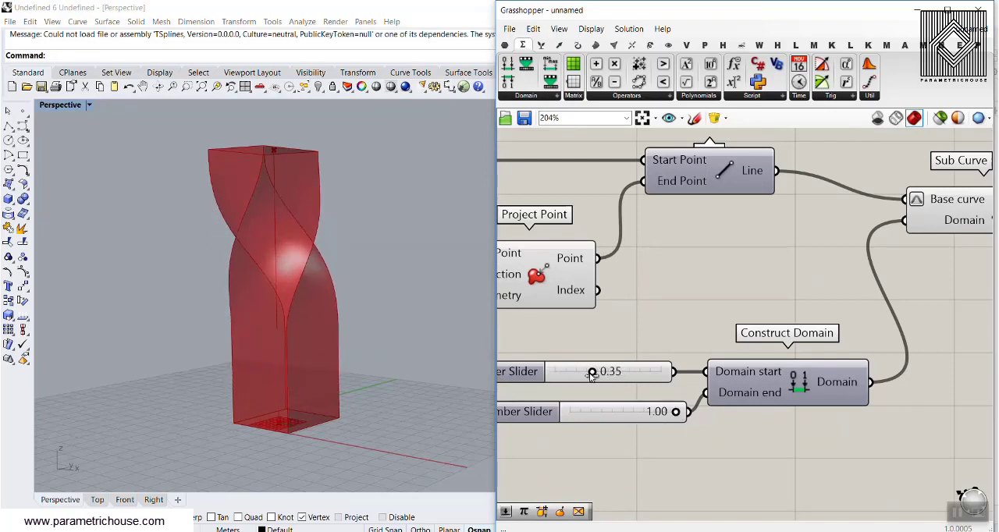
{"action": "left_click_drag", "start_coordinate": [592, 375], "coordinate": [524, 375]}
{"action": "right_click_drag", "start_coordinate": [283, 308], "coordinate": [399, 334]}
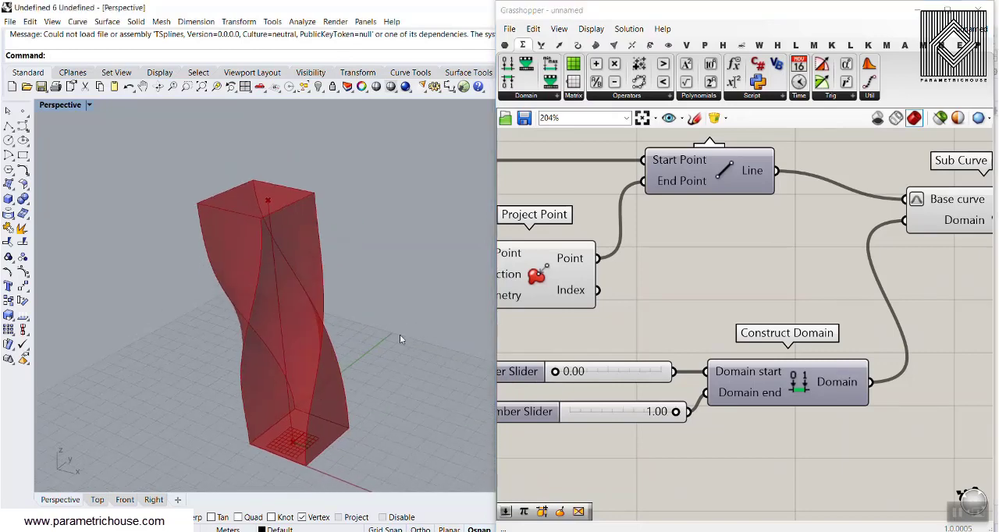
Step: Lower the MD Slider's first coordinate to shift the evaluated point on the base face
{"action": "scroll", "coordinate": [697, 312], "scroll_direction": "down", "scroll_amount": 5}
{"action": "scroll", "coordinate": [627, 279], "scroll_direction": "up", "scroll_amount": 5}
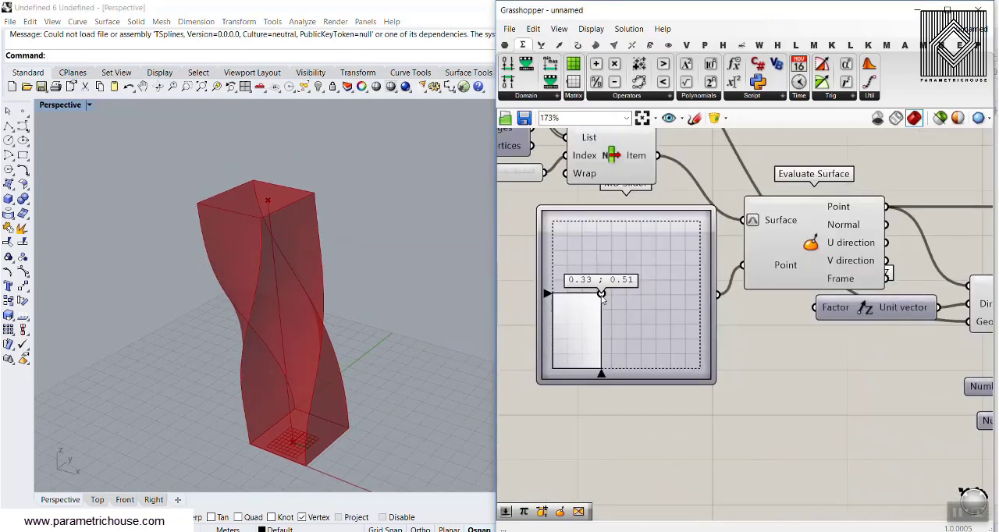
{"action": "left_click_drag", "start_coordinate": [601, 293], "coordinate": [576, 299]}
{"action": "right_click_drag", "start_coordinate": [671, 270], "coordinate": [630, 269]}
Step: Switch the Twist component's Angle input to degrees
{"action": "scroll", "coordinate": [629, 312], "scroll_direction": "down", "scroll_amount": 5}
{"action": "scroll", "coordinate": [627, 346], "scroll_direction": "up", "scroll_amount": 6}
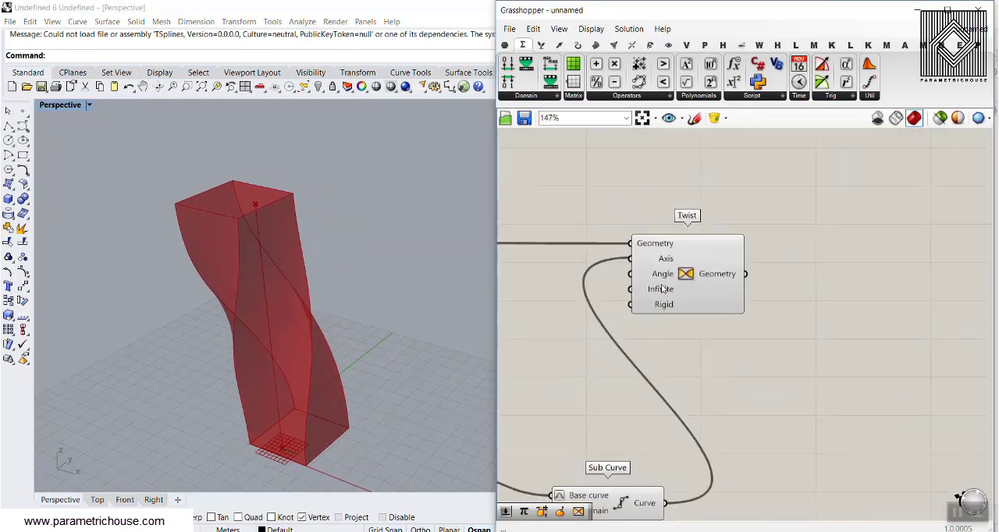
{"action": "right_click", "coordinate": [660, 277]}
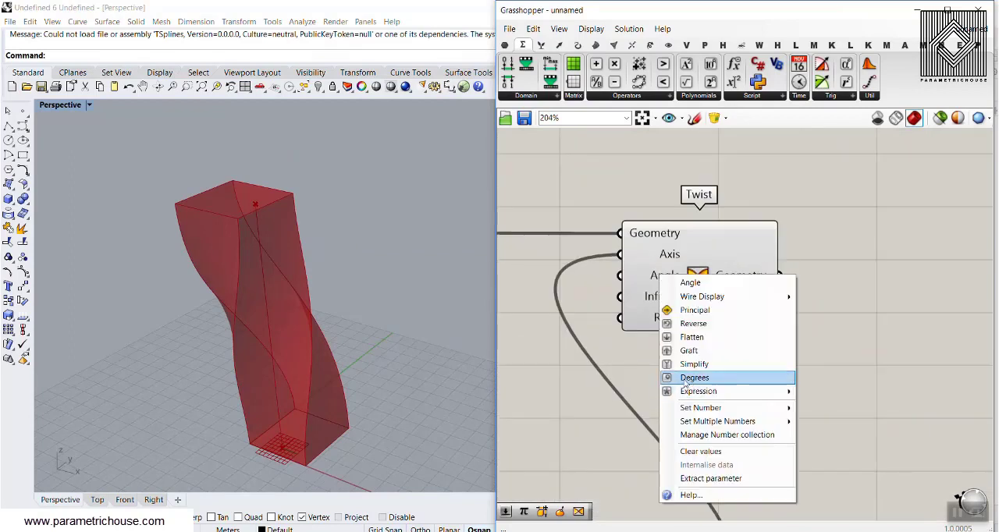
{"action": "left_click", "coordinate": [717, 380]}
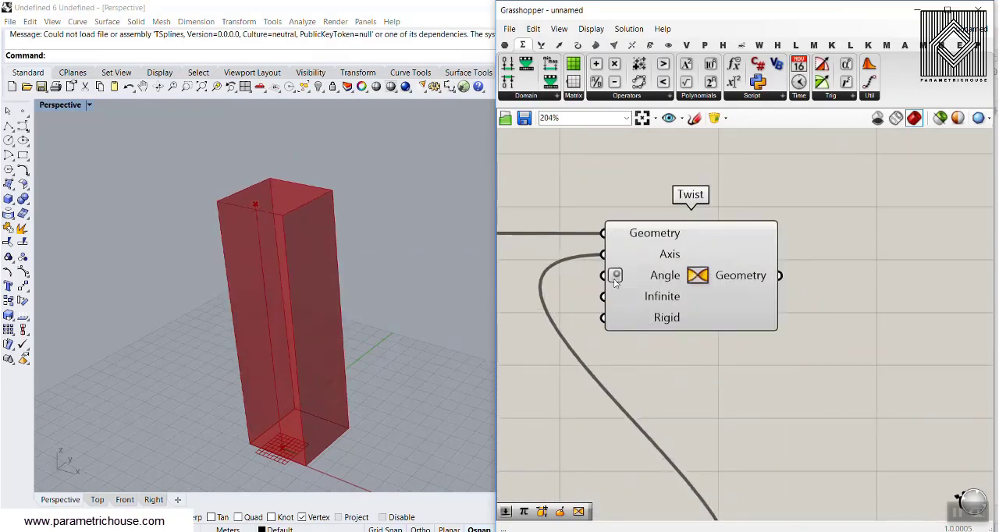
Step: Drive the Twist component's Angle input with a new 0 to 180 number slider set to 136
{"action": "right_click_drag", "start_coordinate": [515, 210], "coordinate": [716, 269]}
{"action": "double_click", "coordinate": [648, 252]}
{"action": "type", "text": "0"}
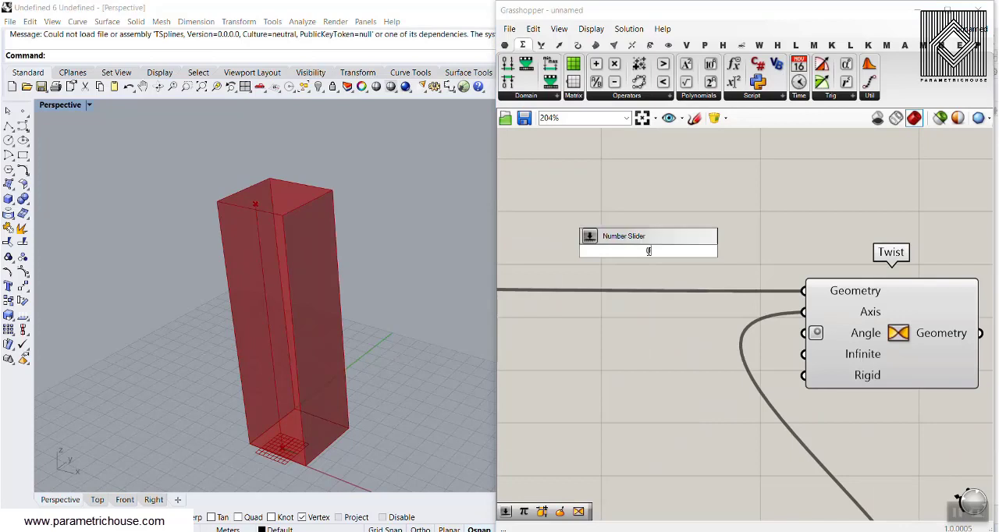
{"action": "type", "text": "..18"}
{"action": "key", "text": "Return"}
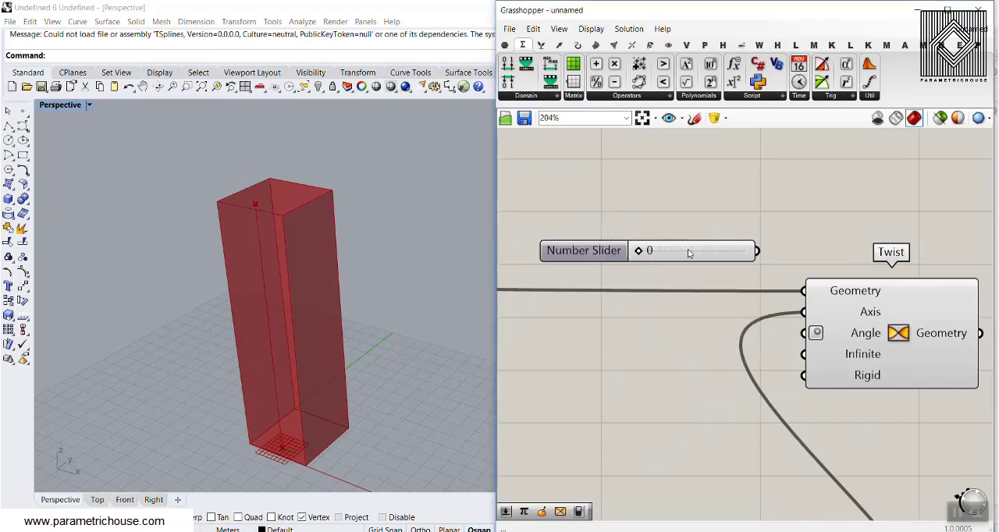
{"action": "left_click_drag", "start_coordinate": [757, 252], "coordinate": [804, 332]}
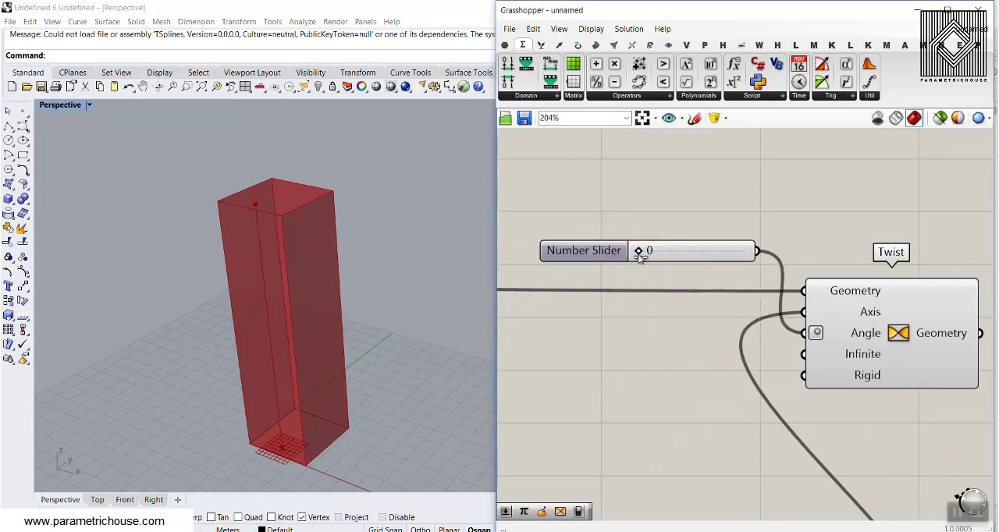
{"action": "left_click_drag", "start_coordinate": [639, 252], "coordinate": [719, 268]}
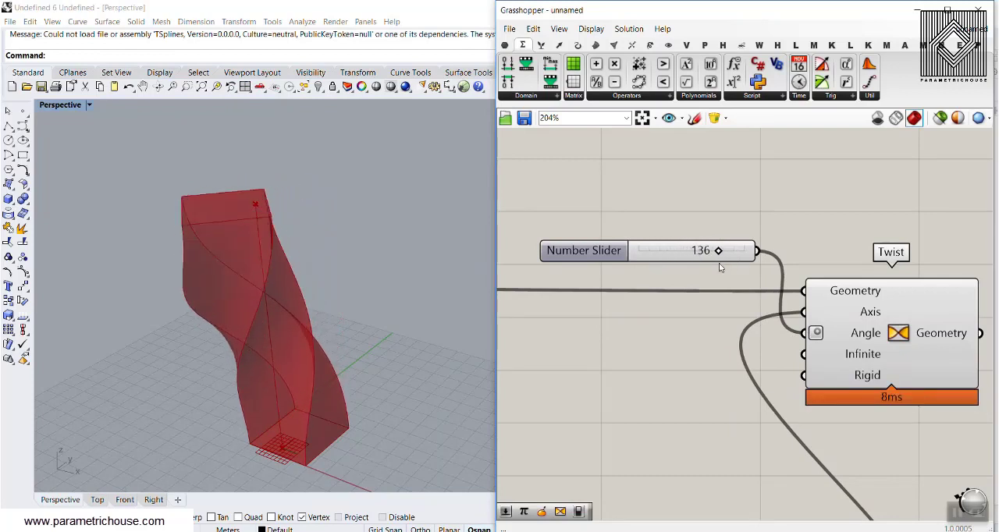
Step: Add a Boolean Toggle set to False and connect it to the Twist component's Infinite input
{"action": "scroll", "coordinate": [654, 278], "scroll_direction": "down", "scroll_amount": 4}
{"action": "scroll", "coordinate": [692, 291], "scroll_direction": "up", "scroll_amount": 4}
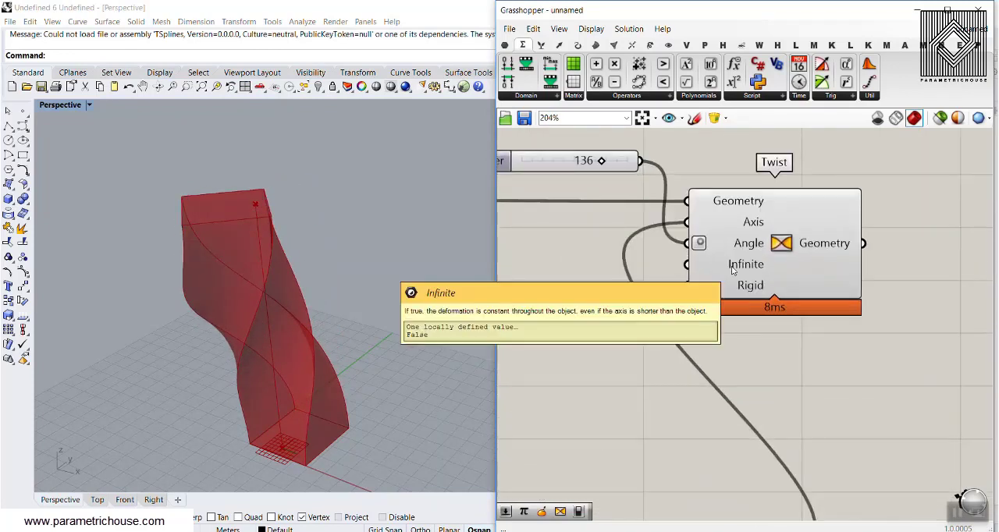
{"action": "double_click", "coordinate": [551, 291]}
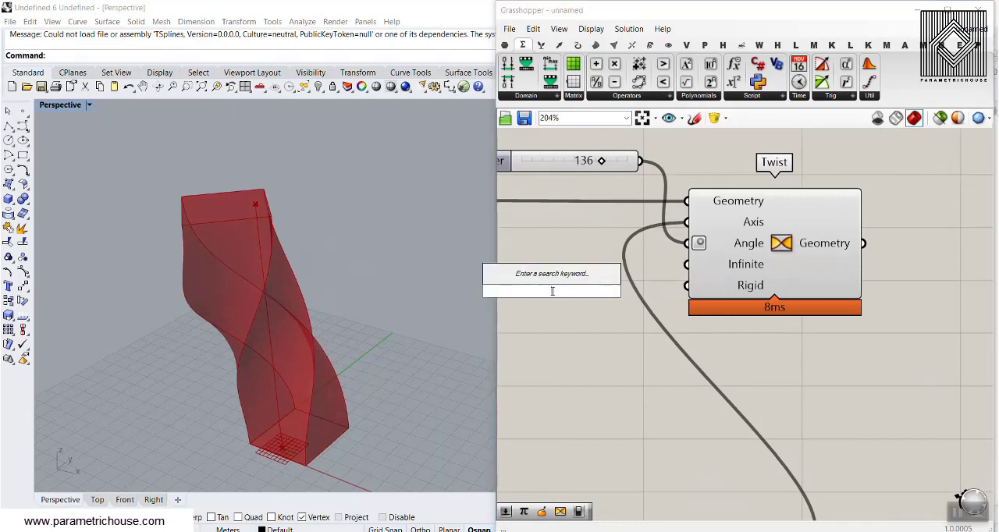
{"action": "type", "text": "tog"}
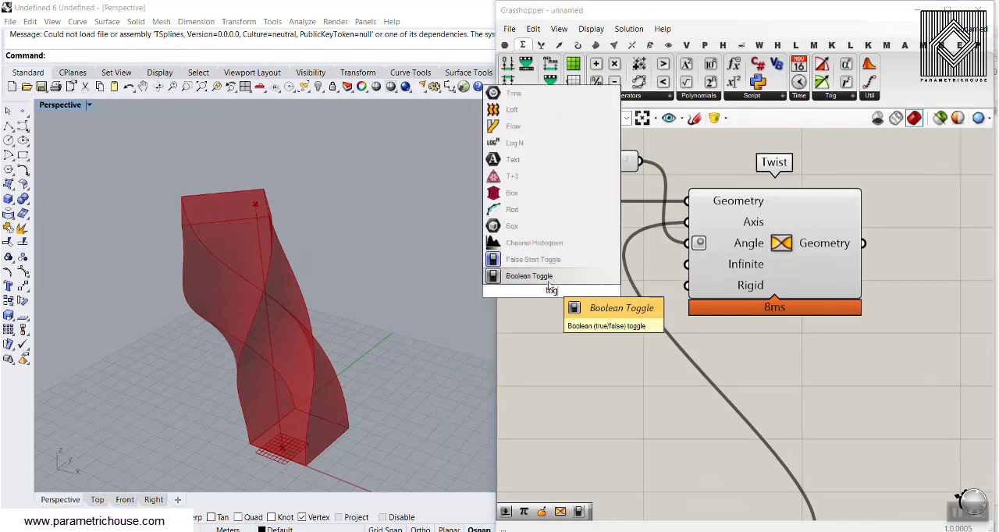
{"action": "left_click", "coordinate": [557, 278]}
{"action": "mouse_move", "coordinate": [751, 270]}
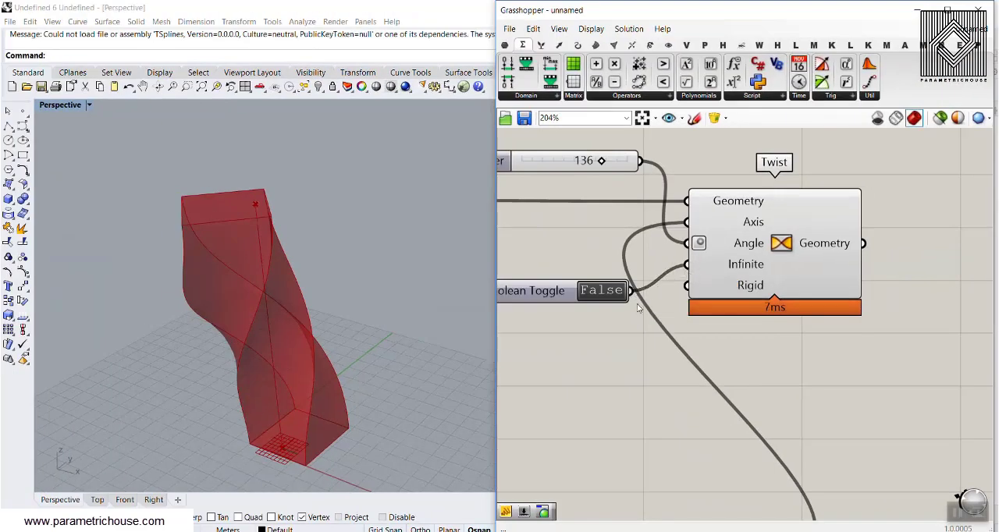
Step: Shorten the twist axis by setting the domain start slider to 0.28 and the domain end slider to 0.82
{"action": "right_click_drag", "start_coordinate": [580, 327], "coordinate": [633, 267]}
{"action": "scroll", "coordinate": [647, 402], "scroll_direction": "down", "scroll_amount": 4}
{"action": "right_click_drag", "start_coordinate": [647, 402], "coordinate": [773, 245]}
{"action": "scroll", "coordinate": [627, 382], "scroll_direction": "up", "scroll_amount": 5}
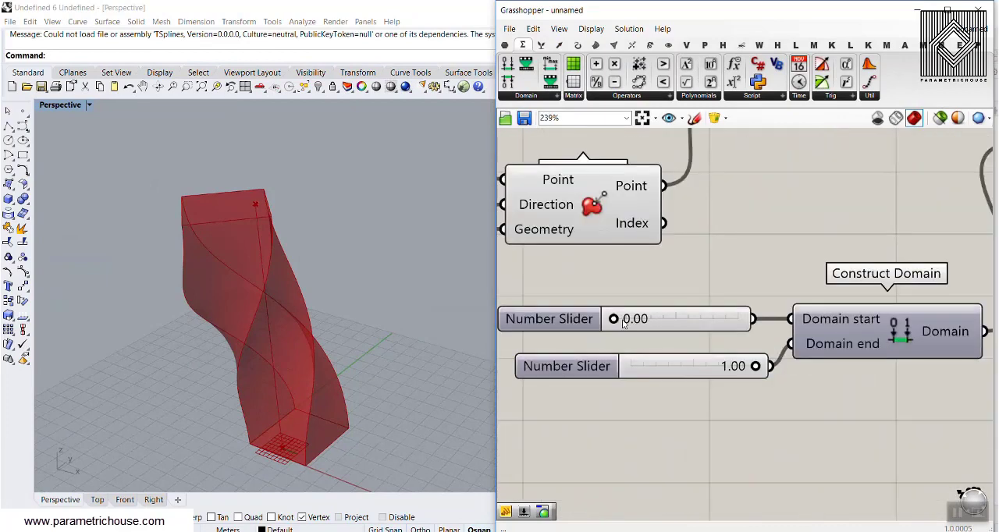
{"action": "left_click_drag", "start_coordinate": [613, 319], "coordinate": [648, 319]}
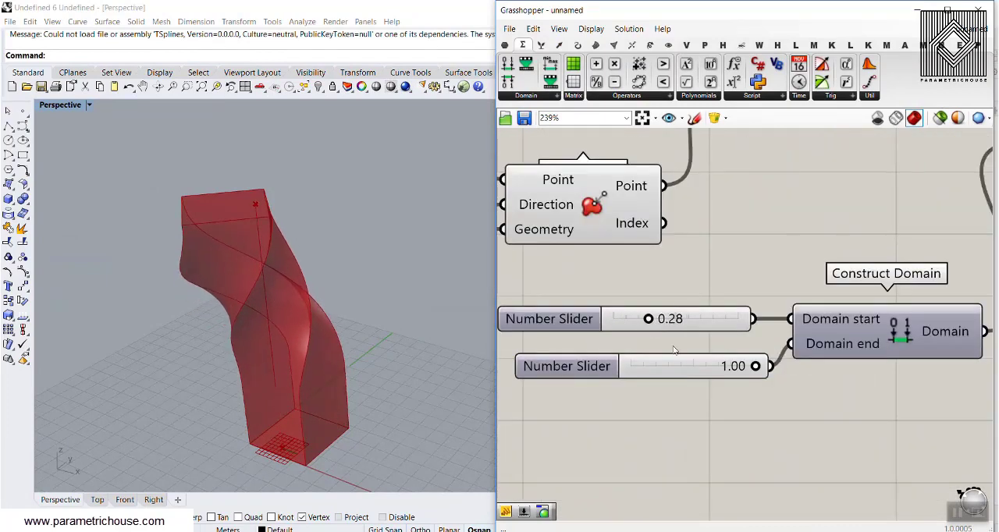
{"action": "left_click_drag", "start_coordinate": [742, 369], "coordinate": [733, 369]}
{"action": "right_click_drag", "start_coordinate": [709, 275], "coordinate": [742, 368]}
Step: Set the Twist angle slider to 71
{"action": "scroll", "coordinate": [742, 368], "scroll_direction": "down", "scroll_amount": 3}
{"action": "right_click_drag", "start_coordinate": [803, 198], "coordinate": [734, 314]}
{"action": "scroll", "coordinate": [812, 202], "scroll_direction": "up", "scroll_amount": 2}
{"action": "left_click_drag", "start_coordinate": [838, 203], "coordinate": [799, 205]}
{"action": "right_click_drag", "start_coordinate": [341, 326], "coordinate": [390, 289]}
{"action": "right_click_drag", "start_coordinate": [886, 340], "coordinate": [656, 323]}
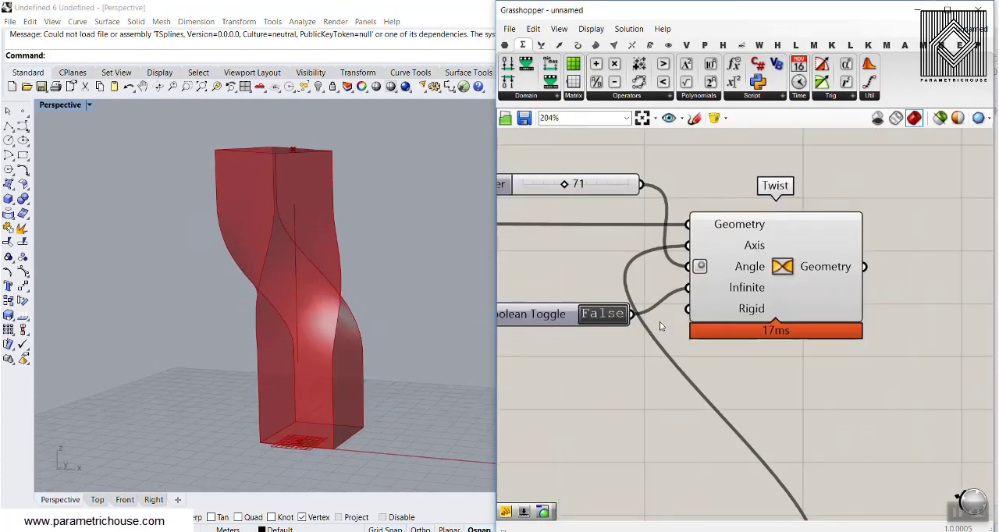
Step: Switch the Infinite toggle to True and back to False to compare how far the twist extends beyond the axis
{"action": "scroll", "coordinate": [645, 326], "scroll_direction": "up", "scroll_amount": 1}
{"action": "double_click", "coordinate": [596, 313]}
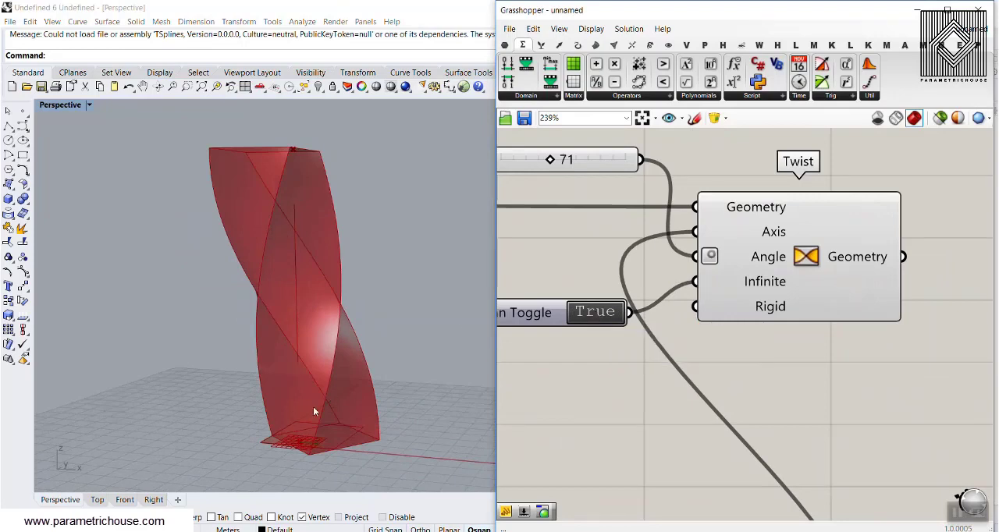
{"action": "double_click", "coordinate": [597, 315]}
Step: Set the domain start slider to 0.00 and the domain end slider to 0.50 and inspect the twisted lower half
{"action": "right_click_drag", "start_coordinate": [562, 396], "coordinate": [745, 198]}
{"action": "scroll", "coordinate": [745, 198], "scroll_direction": "down", "scroll_amount": 5}
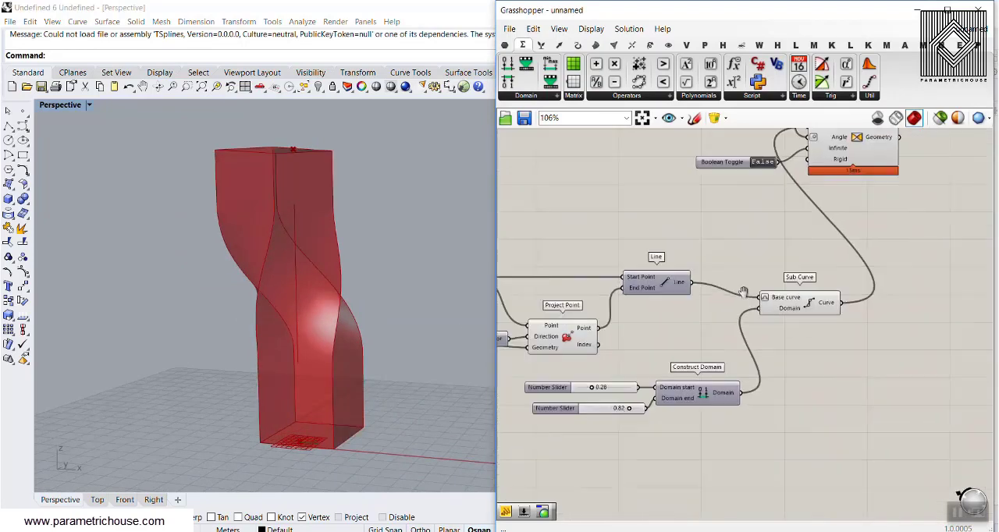
{"action": "scroll", "coordinate": [599, 392], "scroll_direction": "up", "scroll_amount": 5}
{"action": "left_click_drag", "start_coordinate": [570, 377], "coordinate": [501, 378]}
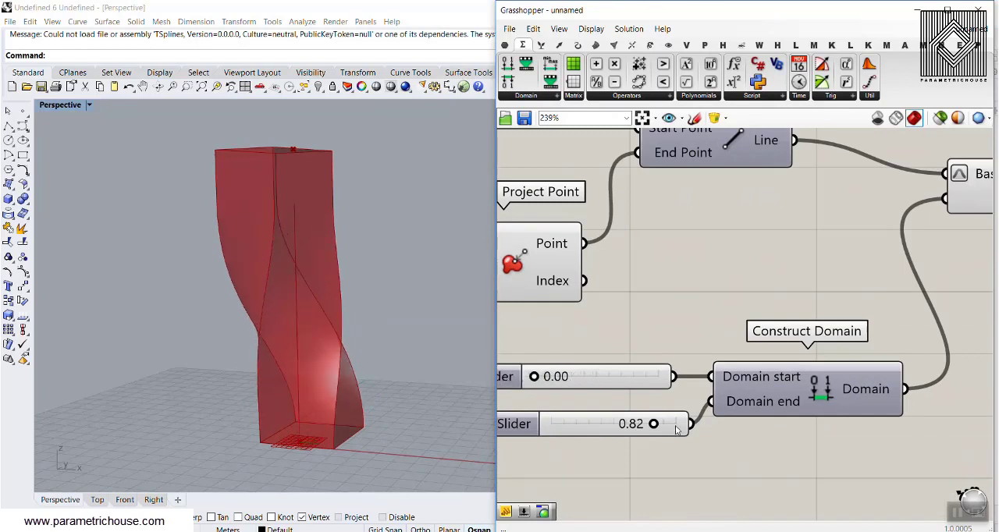
{"action": "left_click_drag", "start_coordinate": [654, 424], "coordinate": [613, 424]}
{"action": "scroll", "coordinate": [306, 435], "scroll_direction": "up", "scroll_amount": 3}
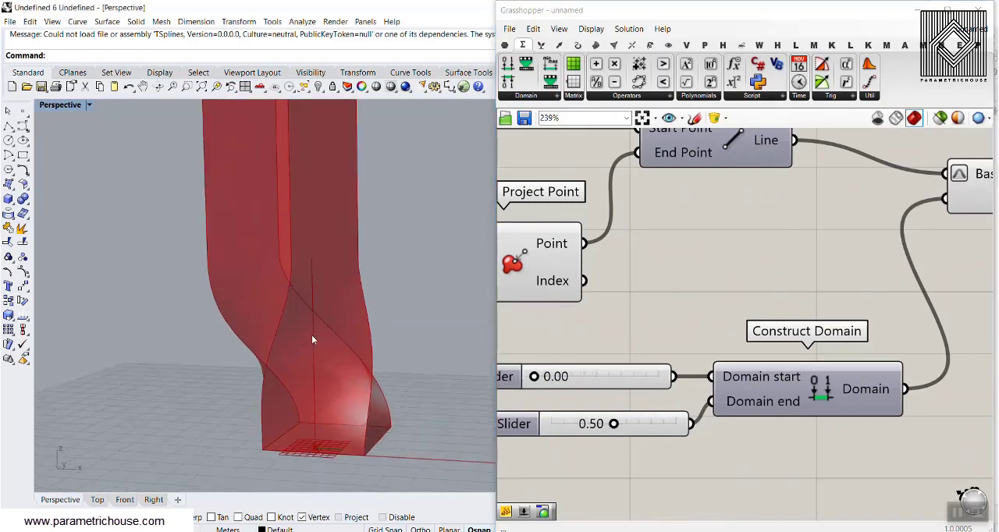
{"action": "scroll", "coordinate": [312, 339], "scroll_direction": "down", "scroll_amount": 3}
Step: Set the Infinite toggle to True so the twist continues beyond the half-length axis
{"action": "scroll", "coordinate": [702, 305], "scroll_direction": "down", "scroll_amount": 5}
{"action": "right_click_drag", "start_coordinate": [702, 305], "coordinate": [723, 279]}
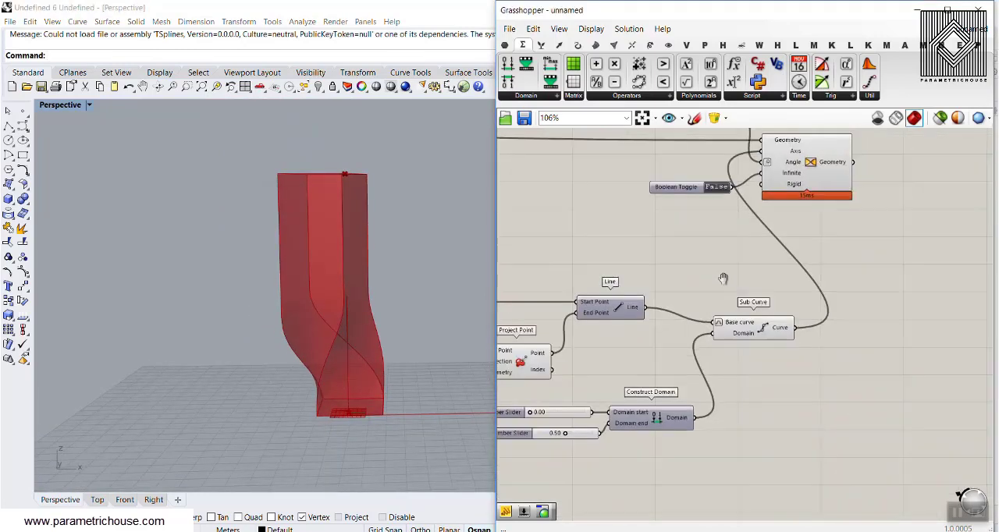
{"action": "scroll", "coordinate": [769, 187], "scroll_direction": "up", "scroll_amount": 2}
{"action": "double_click", "coordinate": [695, 188]}
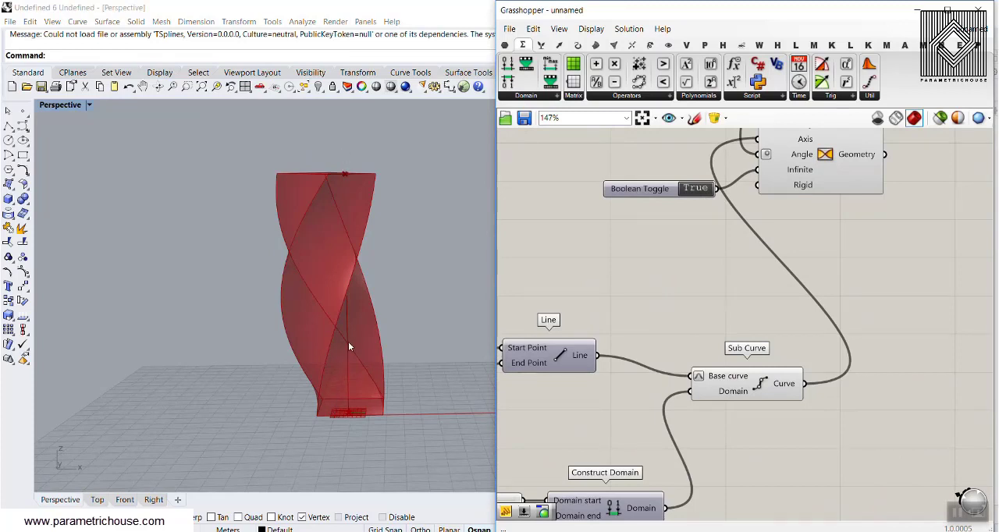
Step: Set the Twist angle slider to 77 and return the Infinite toggle to False
{"action": "right_click_drag", "start_coordinate": [616, 196], "coordinate": [601, 325]}
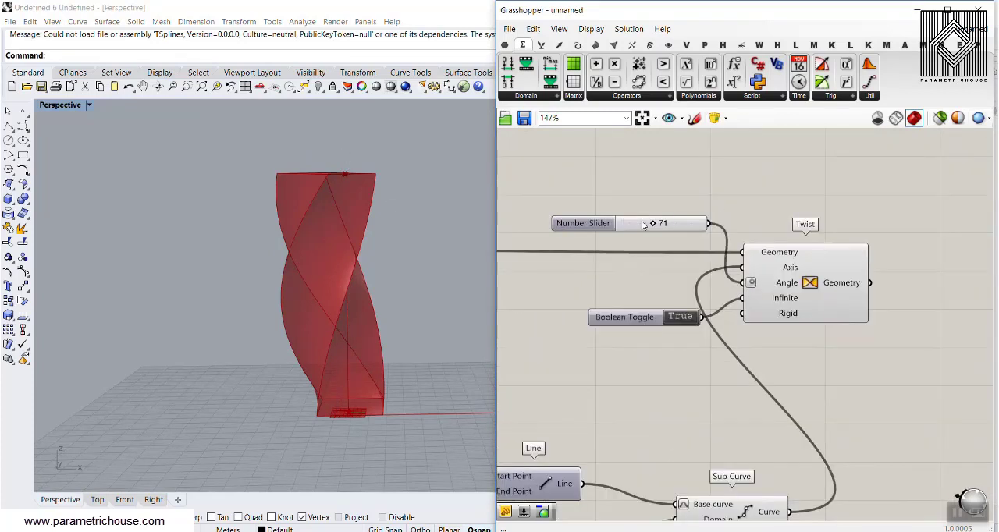
{"action": "left_click_drag", "start_coordinate": [656, 225], "coordinate": [655, 224]}
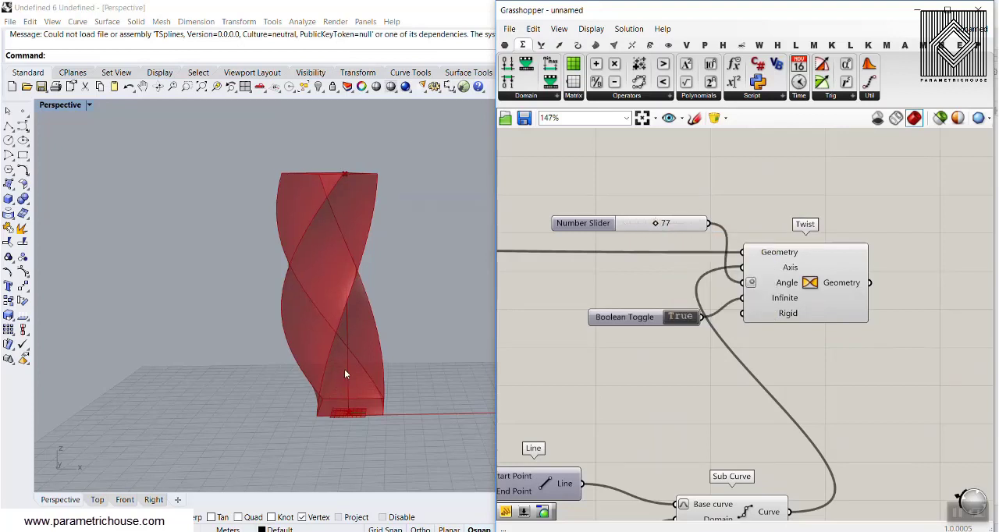
{"action": "right_click_drag", "start_coordinate": [344, 374], "coordinate": [338, 294]}
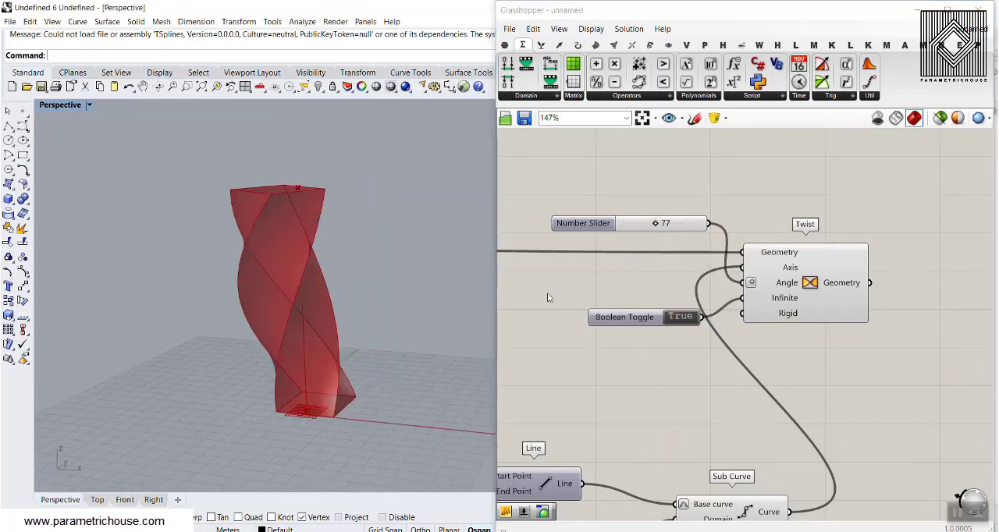
{"action": "double_click", "coordinate": [681, 317]}
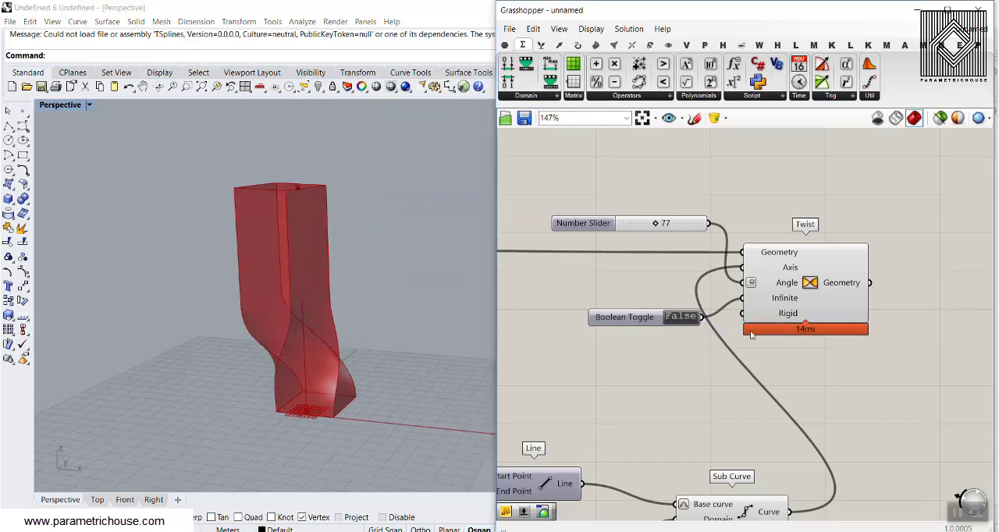
Step: Add a second Boolean Toggle, connect it to the Twist component's Rigid input, and set it to True
{"action": "scroll", "coordinate": [781, 317], "scroll_direction": "up", "scroll_amount": 3}
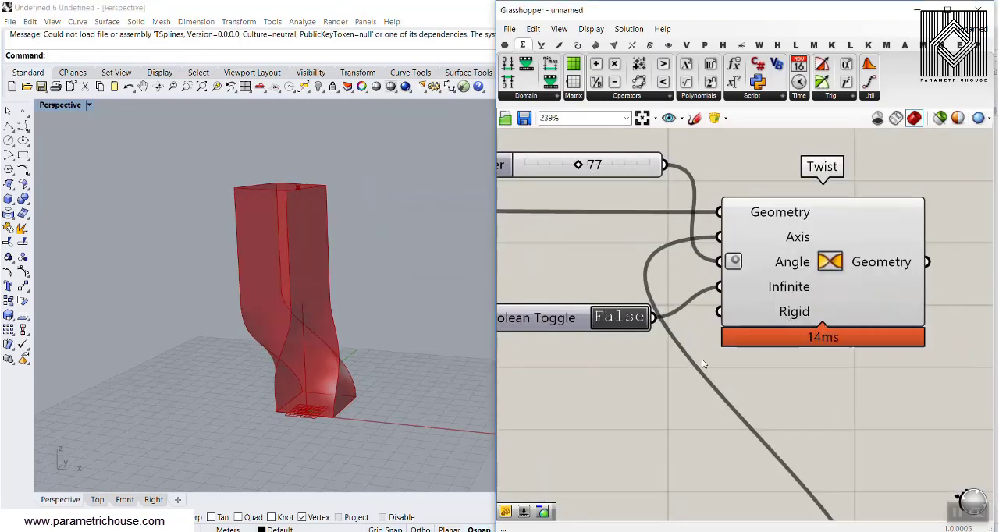
{"action": "type", "text": "tog"}
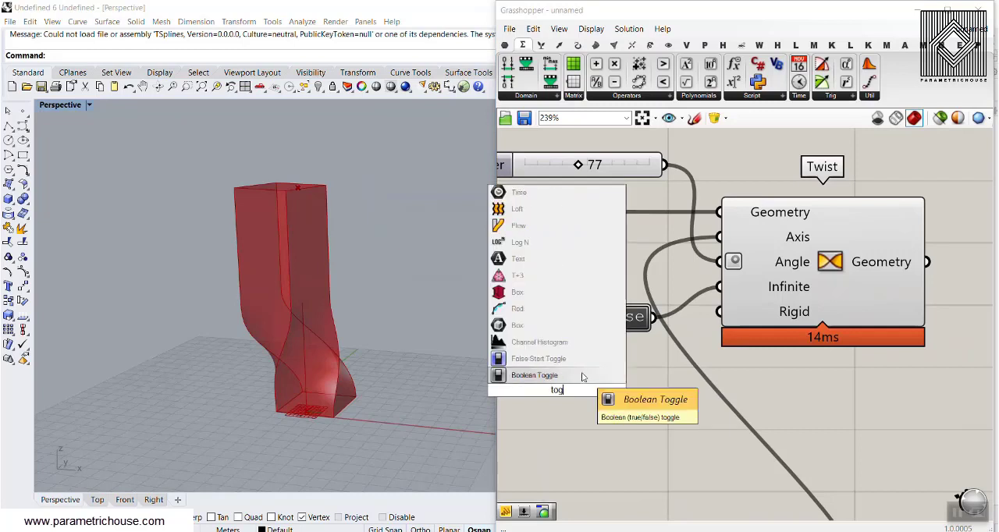
{"action": "left_click", "coordinate": [546, 373]}
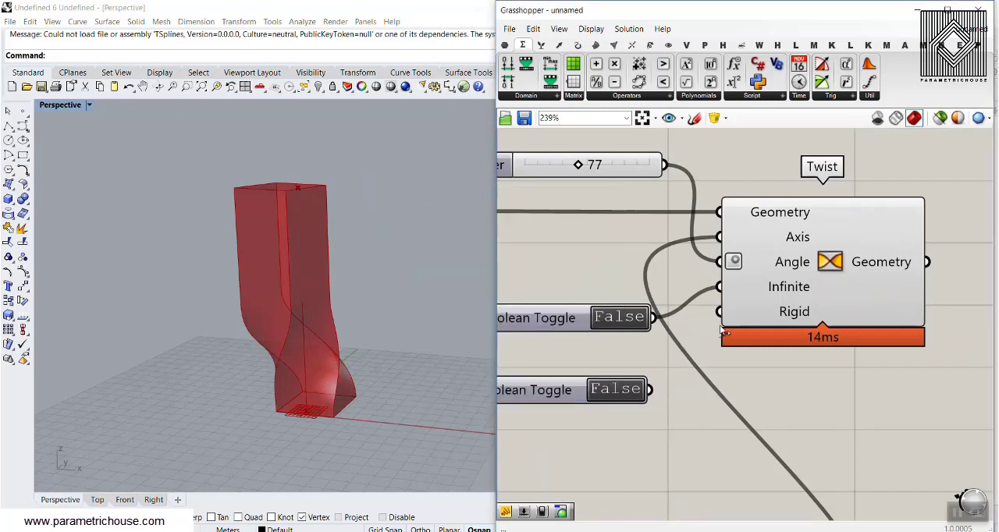
{"action": "left_click", "coordinate": [626, 390]}
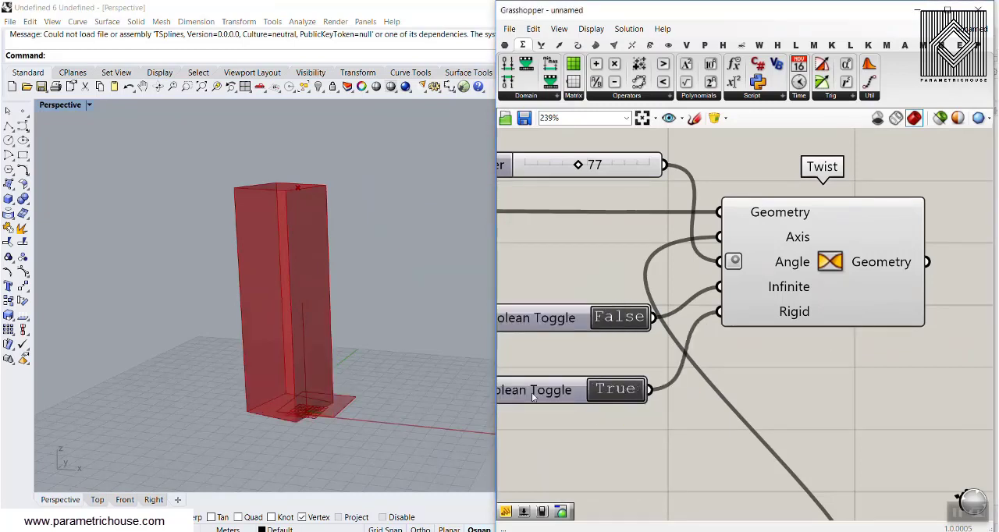
Step: Set the Twist angle slider to 127 while viewing the rigidly rotated box from above
{"action": "right_click_drag", "start_coordinate": [382, 351], "coordinate": [367, 407]}
{"action": "right_click_drag", "start_coordinate": [601, 259], "coordinate": [657, 269]}
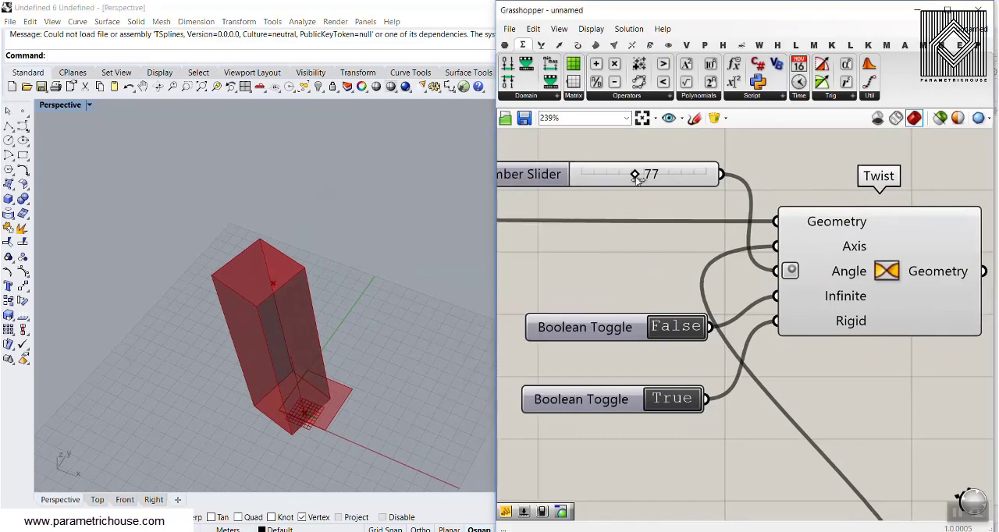
{"action": "left_click_drag", "start_coordinate": [639, 178], "coordinate": [674, 205]}
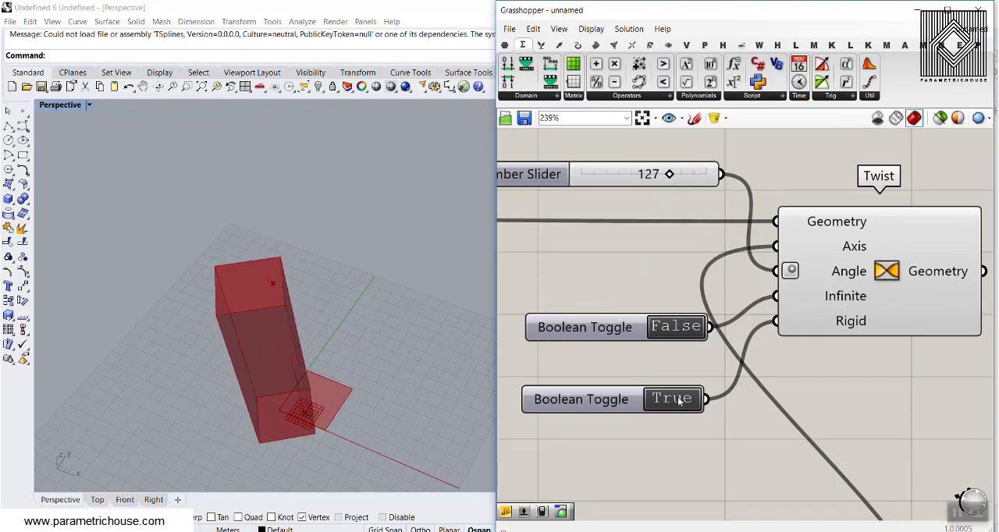
Step: Set the Rigid toggle to False and the Construct Domain's end slider to 1.00 so the axis spans the box's full height
{"action": "double_click", "coordinate": [679, 401]}
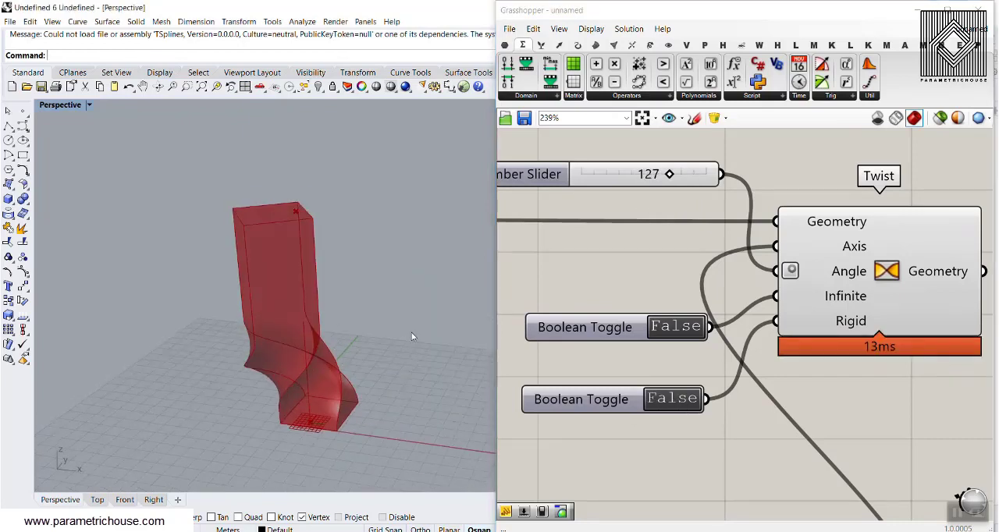
{"action": "scroll", "coordinate": [616, 414], "scroll_direction": "down", "scroll_amount": 8}
{"action": "scroll", "coordinate": [614, 413], "scroll_direction": "up", "scroll_amount": 6}
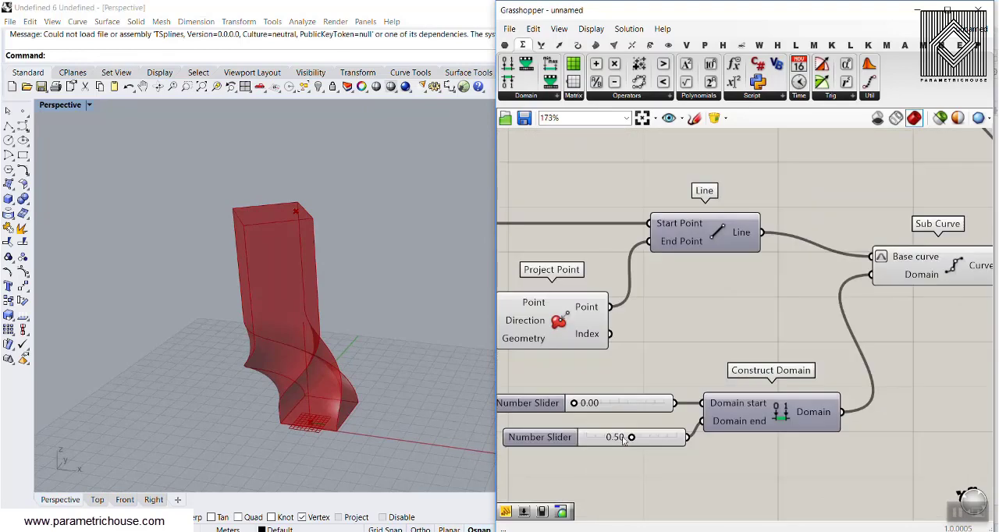
{"action": "left_click_drag", "start_coordinate": [633, 439], "coordinate": [680, 439]}
Step: Move the MD Slider's point to the middle of the face so the twist axis runs through the box's centre
{"action": "scroll", "coordinate": [681, 438], "scroll_direction": "down", "scroll_amount": 3}
{"action": "scroll", "coordinate": [609, 325], "scroll_direction": "up", "scroll_amount": 5}
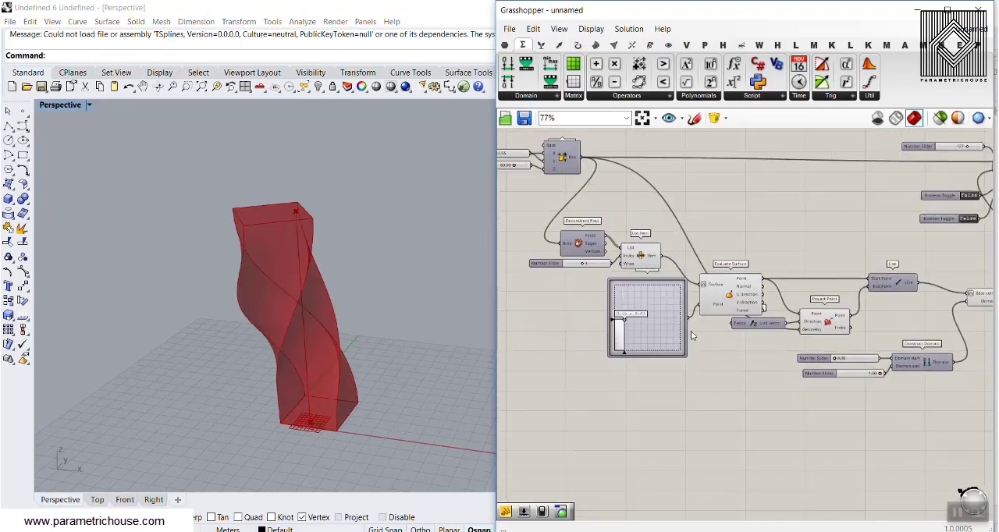
{"action": "scroll", "coordinate": [609, 325], "scroll_direction": "up", "scroll_amount": 2}
{"action": "left_click_drag", "start_coordinate": [582, 295], "coordinate": [665, 319]}
{"action": "right_click_drag", "start_coordinate": [676, 261], "coordinate": [599, 246]}
{"action": "scroll", "coordinate": [632, 254], "scroll_direction": "down", "scroll_amount": 6}
Step: Add a Custom Preview component and connect the Twist component's Geometry output to its Geometry input
{"action": "right_click_drag", "start_coordinate": [956, 213], "coordinate": [724, 312]}
{"action": "scroll", "coordinate": [737, 253], "scroll_direction": "up", "scroll_amount": 3}
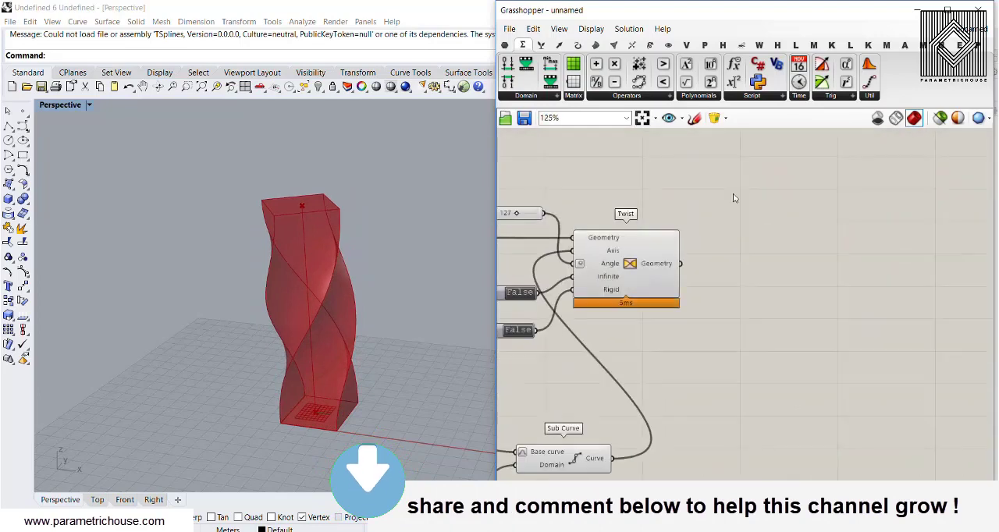
{"action": "left_click", "coordinate": [668, 44]}
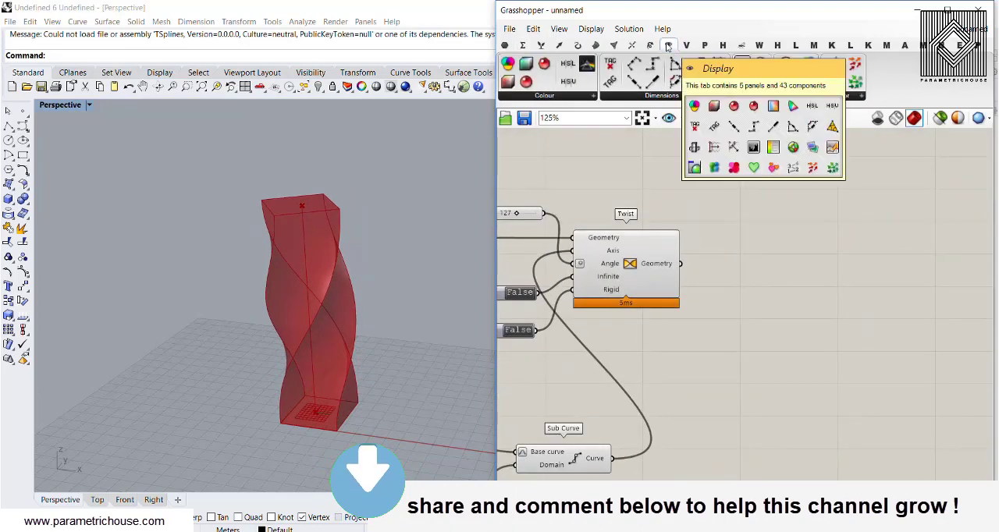
{"action": "scroll", "coordinate": [687, 276], "scroll_direction": "up", "scroll_amount": 3}
{"action": "left_click_drag", "start_coordinate": [781, 88], "coordinate": [804, 346]}
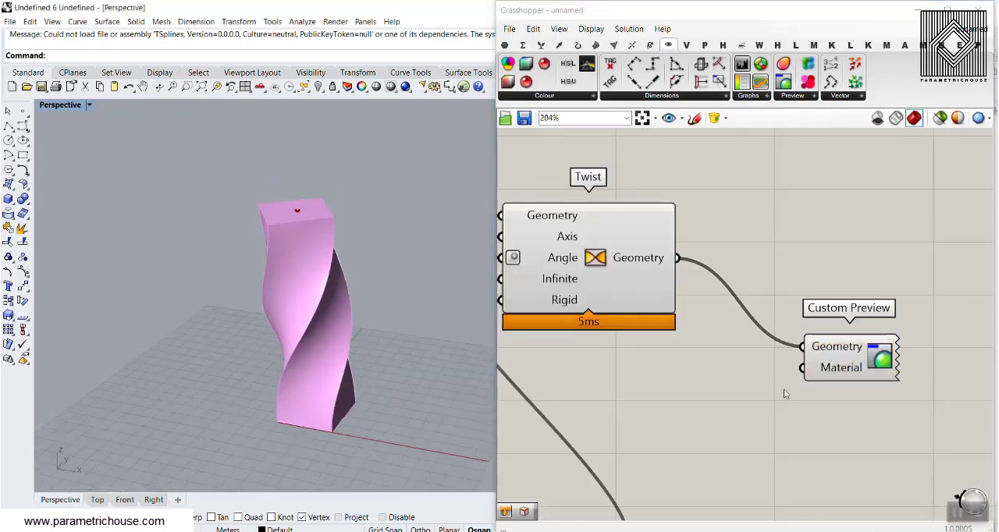
{"action": "right_click_drag", "start_coordinate": [784, 389], "coordinate": [757, 328]}
{"action": "left_click_drag", "start_coordinate": [757, 326], "coordinate": [817, 309]}
Step: Add a Colour Swatch, connect it to the Custom Preview's Material input, and set it to violet-blue, about R 100, G 30, B 255
{"action": "double_click", "coordinate": [671, 362]}
{"action": "type", "text": "swa"}
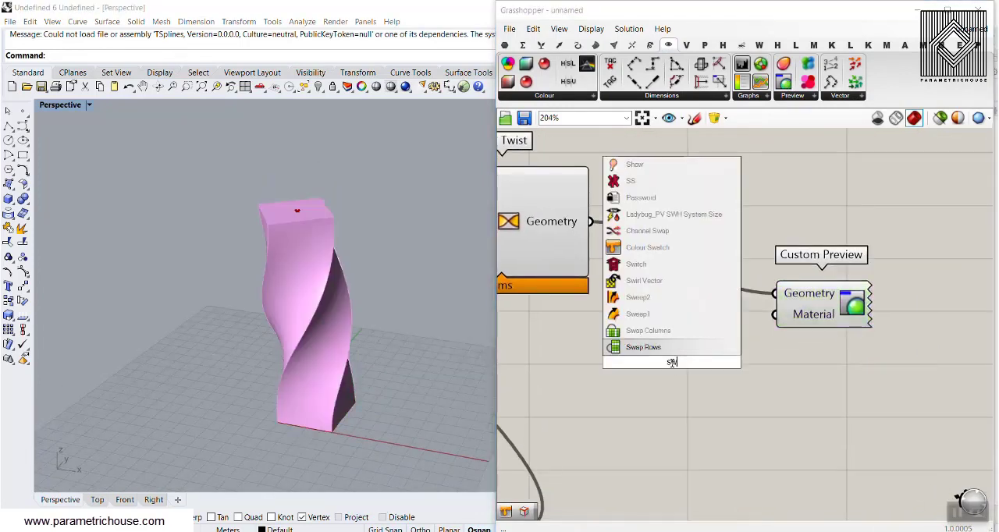
{"action": "type", "text": "t"}
{"action": "key", "text": "Return"}
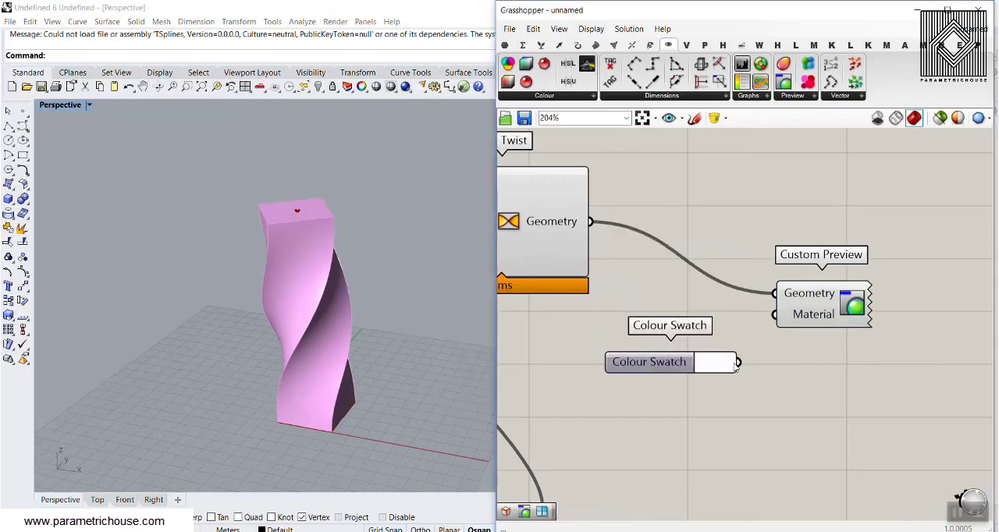
{"action": "left_click_drag", "start_coordinate": [769, 322], "coordinate": [774, 315]}
{"action": "left_click", "coordinate": [704, 361]}
{"action": "left_click", "coordinate": [771, 379]}
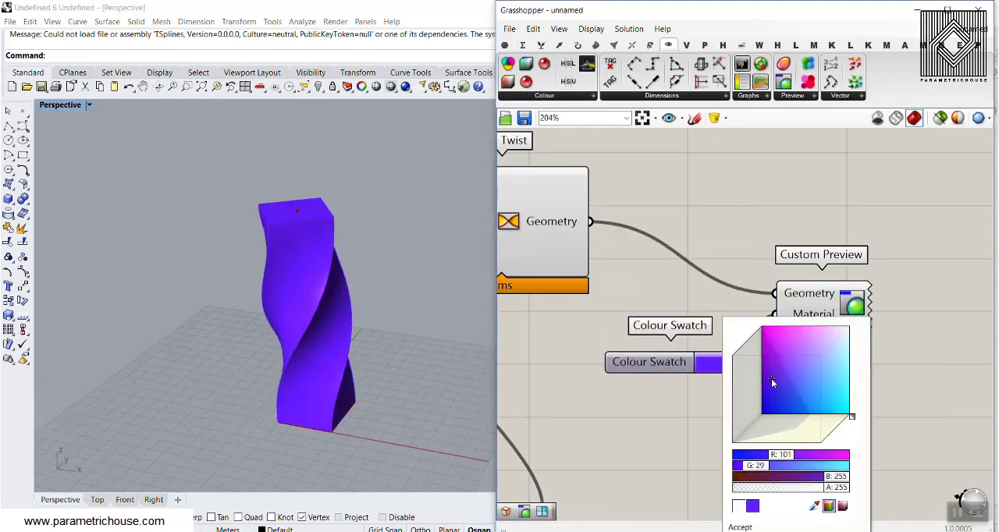
Step: Add a Brep Edges component and feed the Twist component's Geometry output into its Brep input
{"action": "right_click_drag", "start_coordinate": [721, 219], "coordinate": [765, 271]}
{"action": "left_click", "coordinate": [596, 45]}
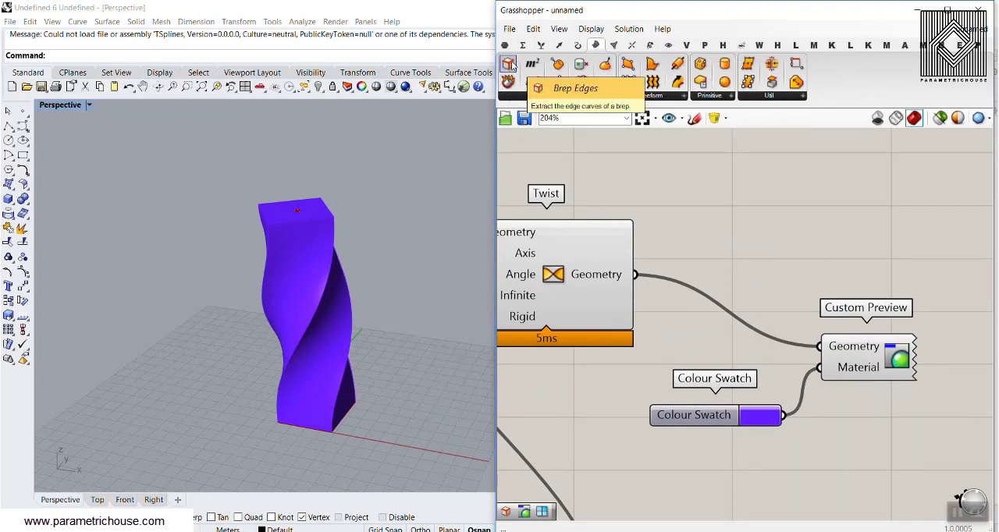
{"action": "left_click_drag", "start_coordinate": [723, 227], "coordinate": [724, 227]}
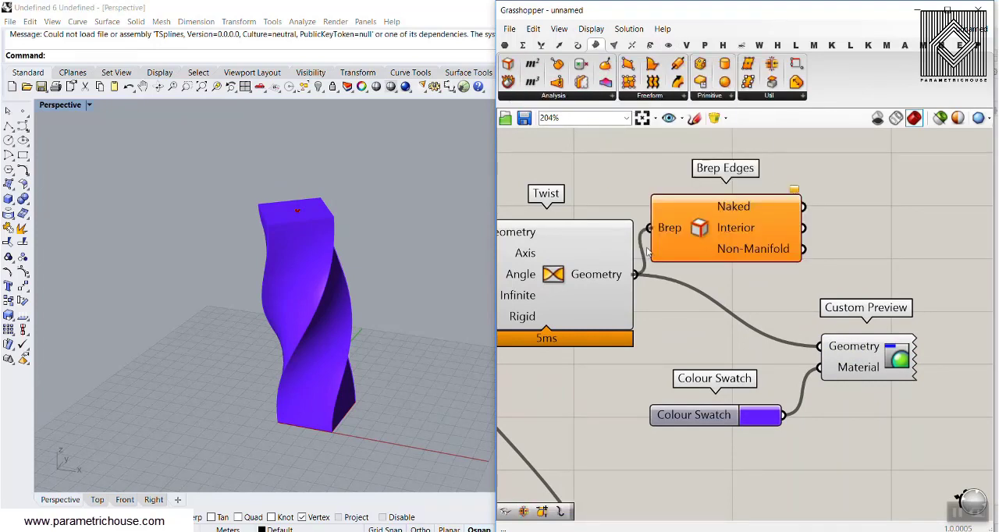
{"action": "left_click_drag", "start_coordinate": [647, 249], "coordinate": [649, 234]}
{"action": "right_click_drag", "start_coordinate": [820, 267], "coordinate": [727, 273]}
Step: Duplicate the Custom Preview and its Colour Swatch, and place the copies above the Brep Edges component
{"action": "scroll", "coordinate": [738, 273], "scroll_direction": "down", "scroll_amount": 2}
{"action": "left_click_drag", "start_coordinate": [814, 427], "coordinate": [663, 350]}
{"action": "right_click_drag", "start_coordinate": [771, 353], "coordinate": [727, 369]}
{"action": "key", "text": "ctrl+c"}
{"action": "key", "text": "ctrl+v"}
{"action": "left_click_drag", "start_coordinate": [727, 368], "coordinate": [744, 166]}
Step: Connect the Brep Edges component's Interior output to the copied Custom Preview's Geometry input
{"action": "left_click", "coordinate": [695, 239]}
{"action": "right_click_drag", "start_coordinate": [677, 231], "coordinate": [678, 297]}
{"action": "scroll", "coordinate": [678, 297], "scroll_direction": "up", "scroll_amount": 2}
{"action": "left_click_drag", "start_coordinate": [673, 321], "coordinate": [723, 189]}
{"action": "left_click", "coordinate": [667, 260]}
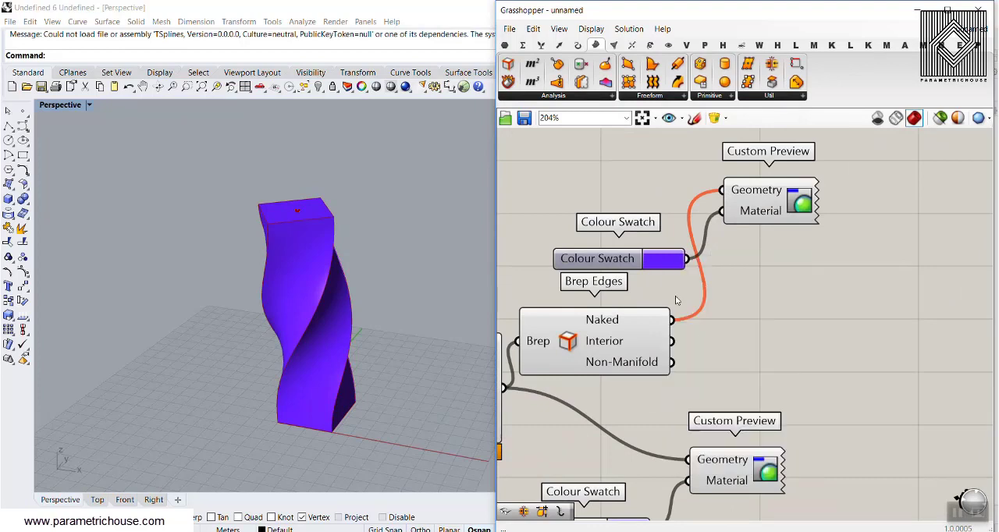
{"action": "left_click_drag", "start_coordinate": [703, 197], "coordinate": [723, 190], "text": "shift"}
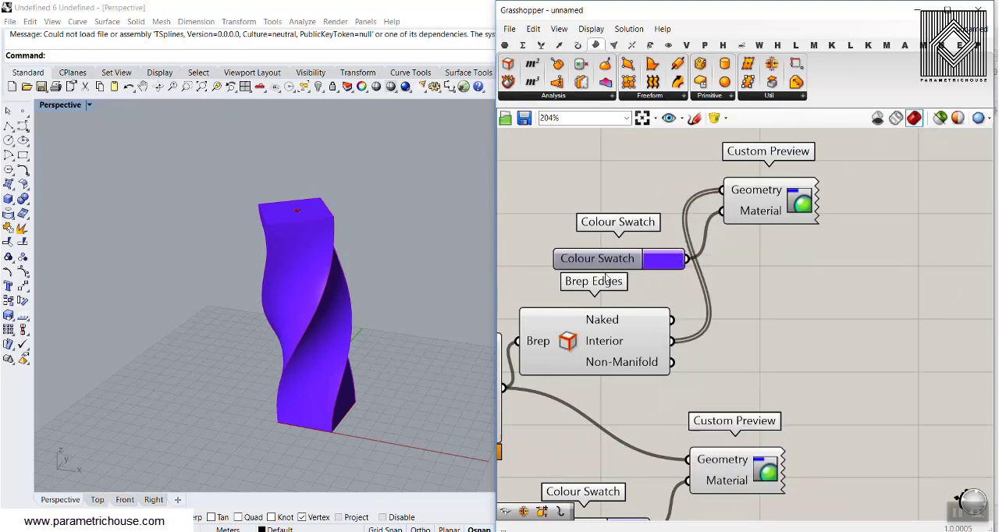
Step: Set the edge preview's Colour Swatch to white and check the outlined twisted box in the Perspective view
{"action": "left_click", "coordinate": [659, 262]}
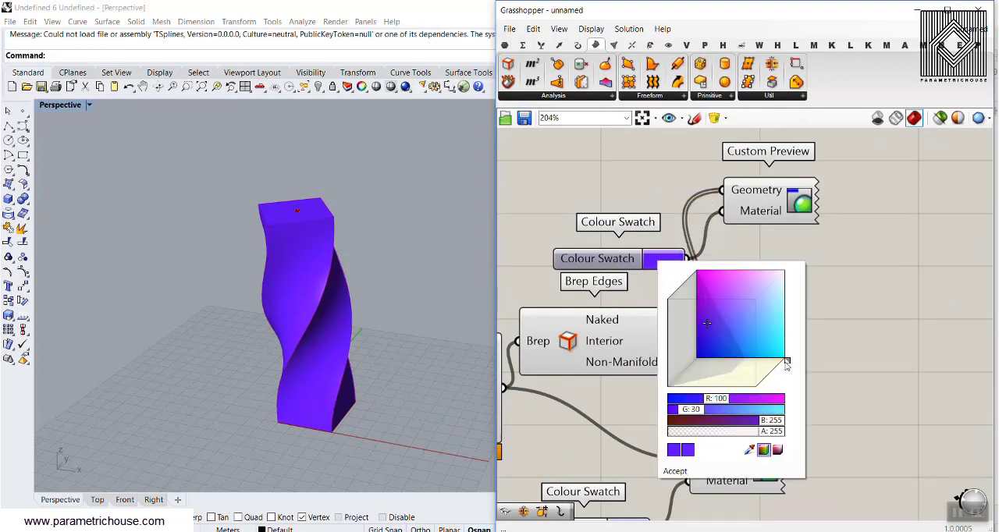
{"action": "left_click_drag", "start_coordinate": [785, 362], "coordinate": [786, 324]}
{"action": "left_click_drag", "start_coordinate": [763, 291], "coordinate": [791, 266]}
{"action": "left_click", "coordinate": [265, 323]}
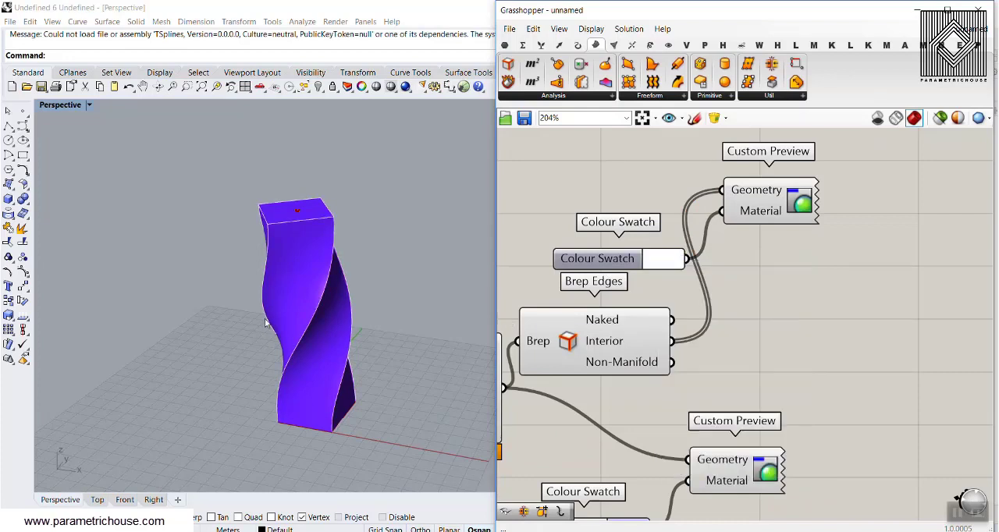
{"action": "right_click_drag", "start_coordinate": [265, 322], "coordinate": [243, 318]}
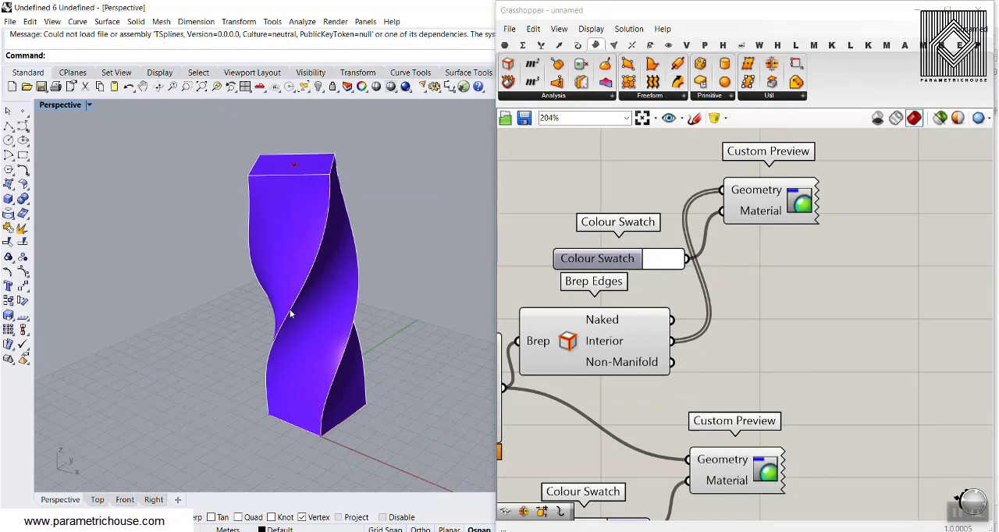
{"action": "mouse_move", "coordinate": [326, 300]}
{"action": "right_mouse_down"}
{"action": "mouse_move", "coordinate": [296, 258]}
{"action": "mouse_move", "coordinate": [283, 297]}
{"action": "mouse_move", "coordinate": [320, 350]}
{"action": "mouse_move", "coordinate": [367, 256]}
{"action": "mouse_move", "coordinate": [335, 222]}
{"action": "mouse_move", "coordinate": [337, 305]}
{"action": "right_mouse_up"}
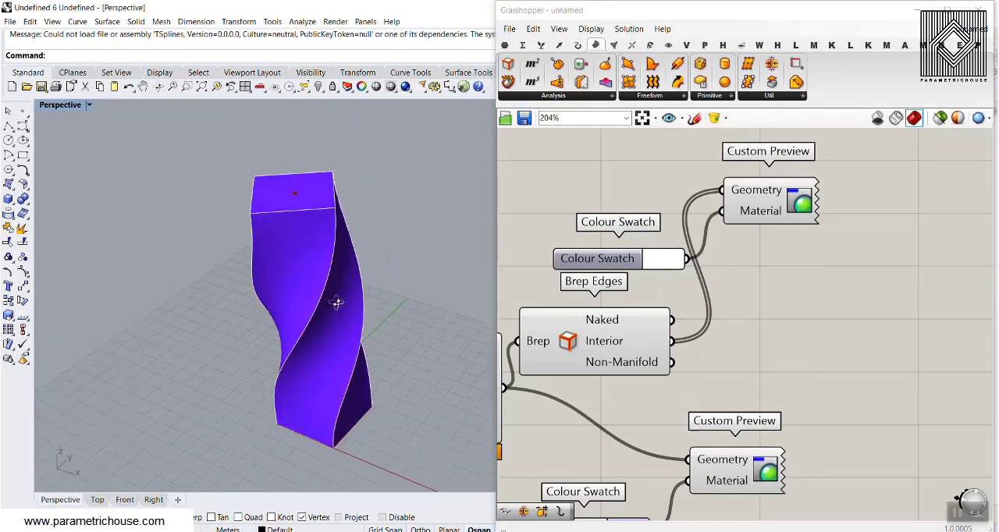
{"action": "scroll", "coordinate": [310, 359], "scroll_direction": "up", "scroll_amount": 5}
{"action": "scroll", "coordinate": [310, 359], "scroll_direction": "down", "scroll_amount": 4}
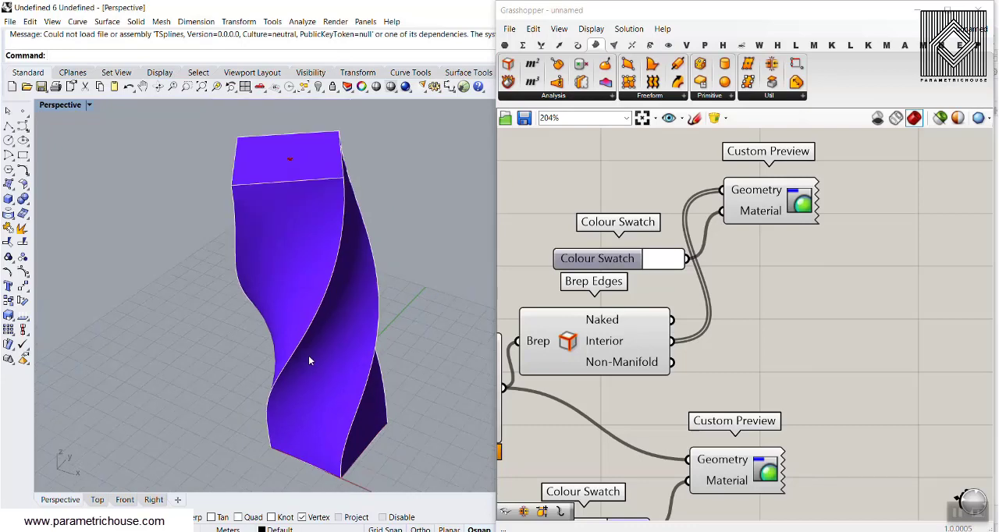
Step: Set the Twist angle slider to 123
{"action": "scroll", "coordinate": [718, 320], "scroll_direction": "down", "scroll_amount": 3}
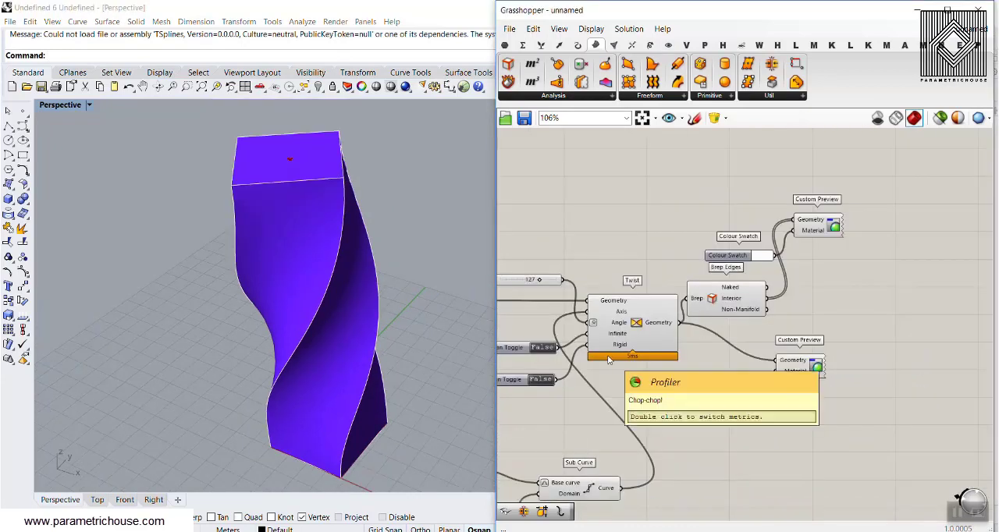
{"action": "right_click_drag", "start_coordinate": [352, 352], "coordinate": [310, 331]}
{"action": "right_click_drag", "start_coordinate": [529, 279], "coordinate": [697, 227]}
{"action": "scroll", "coordinate": [697, 227], "scroll_direction": "up", "scroll_amount": 4}
{"action": "mouse_move", "coordinate": [725, 227]}
{"action": "left_mouse_down"}
{"action": "mouse_move", "coordinate": [680, 227]}
{"action": "mouse_move", "coordinate": [723, 227]}
{"action": "left_mouse_up"}
{"action": "right_click_drag", "start_coordinate": [403, 305], "coordinate": [237, 317]}
Step: Set the MD Slider to 0.0 ; 0.0 so the twist axis runs along a corner of the box
{"action": "right_click_drag", "start_coordinate": [605, 371], "coordinate": [654, 297]}
{"action": "scroll", "coordinate": [655, 297], "scroll_direction": "down", "scroll_amount": 8}
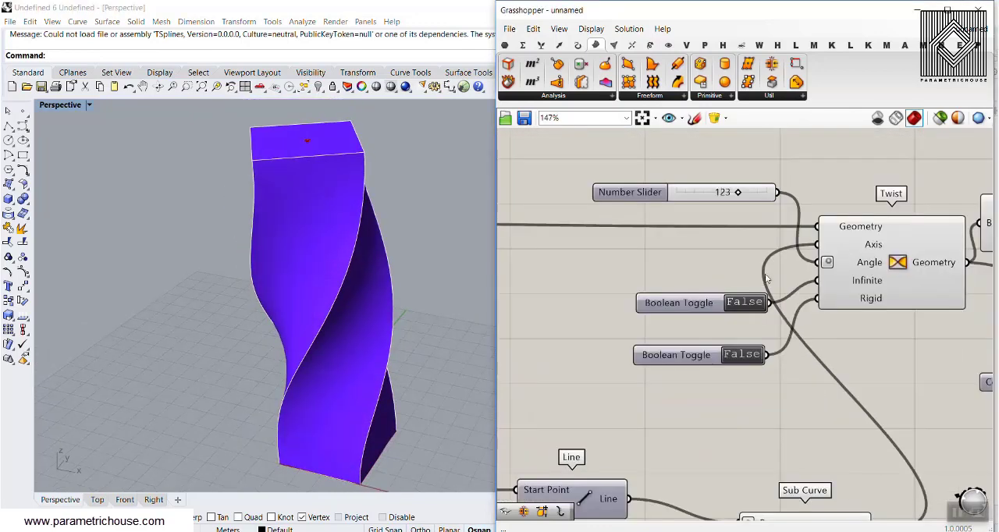
{"action": "right_click_drag", "start_coordinate": [574, 332], "coordinate": [677, 296]}
{"action": "scroll", "coordinate": [596, 340], "scroll_direction": "up", "scroll_amount": 7}
{"action": "left_click_drag", "start_coordinate": [595, 337], "coordinate": [471, 442]}
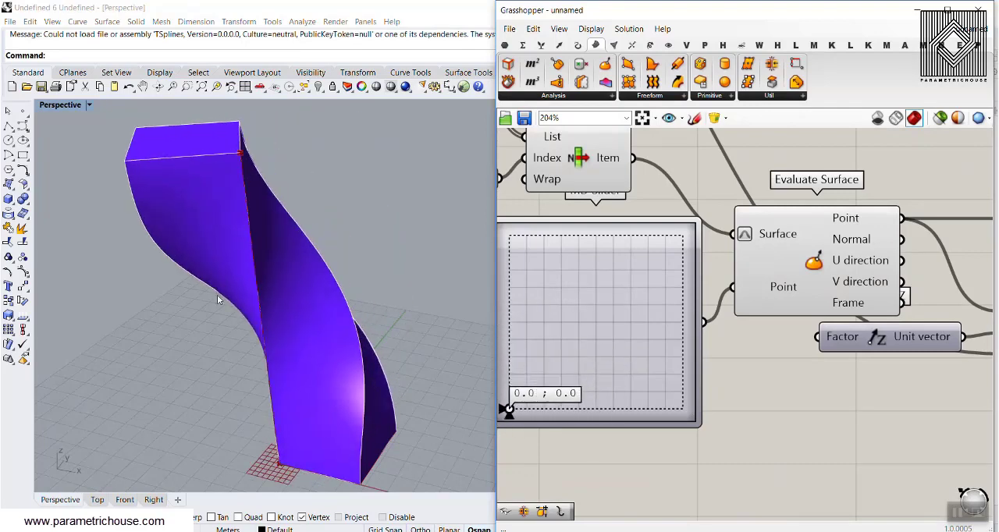
Step: Examine the corner-axis twisted box from several directions, then review the Twist part of the definition
{"action": "right_click_drag", "start_coordinate": [219, 298], "coordinate": [285, 232]}
{"action": "scroll", "coordinate": [274, 286], "scroll_direction": "down", "scroll_amount": 6}
{"action": "scroll", "coordinate": [274, 287], "scroll_direction": "up", "scroll_amount": 6}
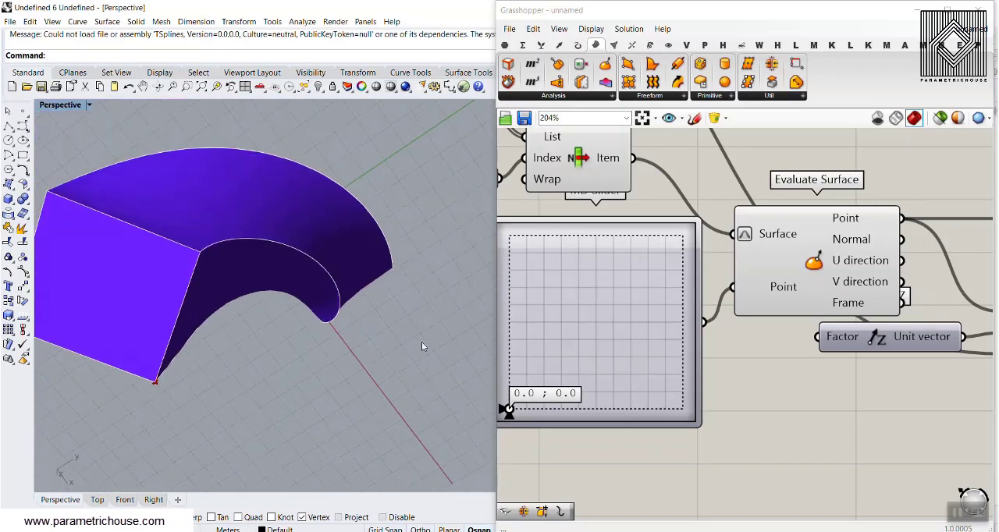
{"action": "right_click_drag", "start_coordinate": [302, 325], "coordinate": [345, 251]}
{"action": "scroll", "coordinate": [323, 274], "scroll_direction": "down", "scroll_amount": 5}
{"action": "right_click_drag", "start_coordinate": [812, 302], "coordinate": [679, 301]}
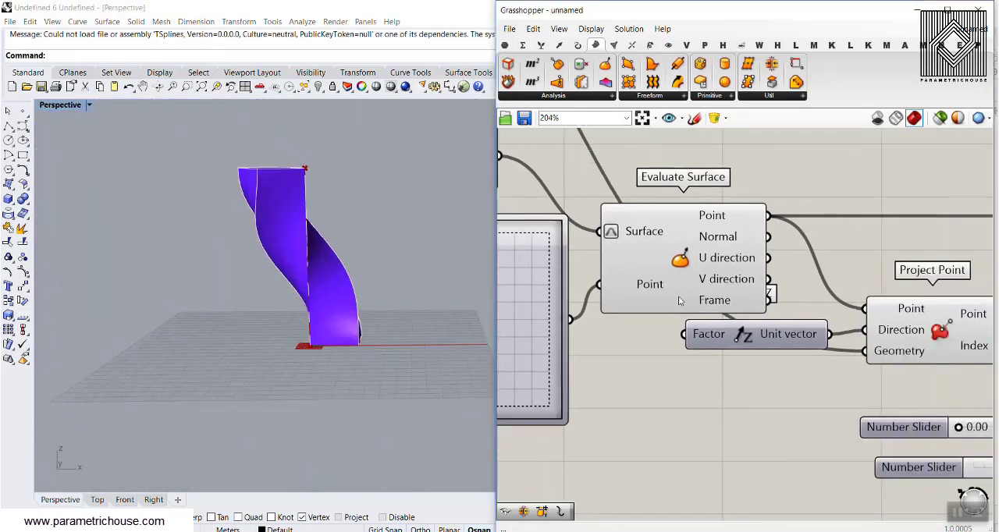
{"action": "scroll", "coordinate": [678, 300], "scroll_direction": "down", "scroll_amount": 5}
{"action": "scroll", "coordinate": [716, 264], "scroll_direction": "up", "scroll_amount": 5}
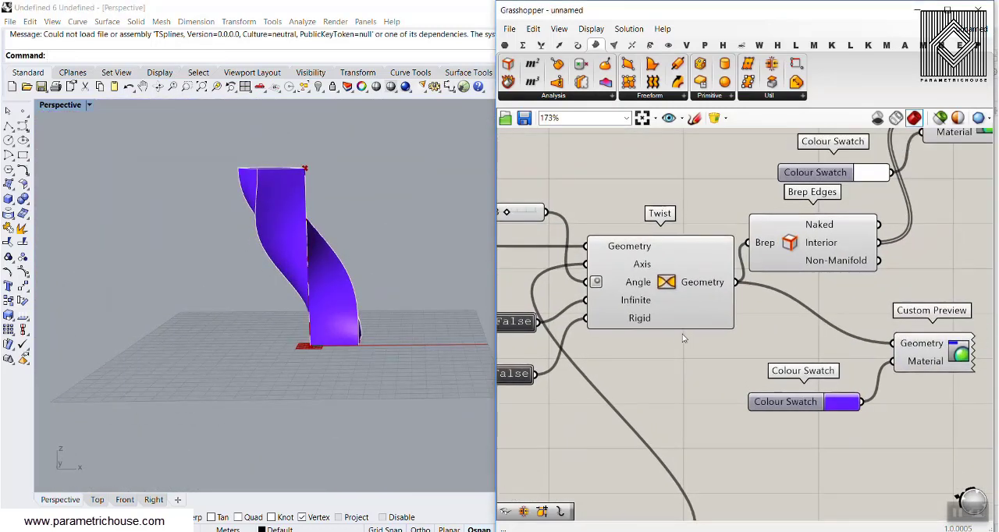